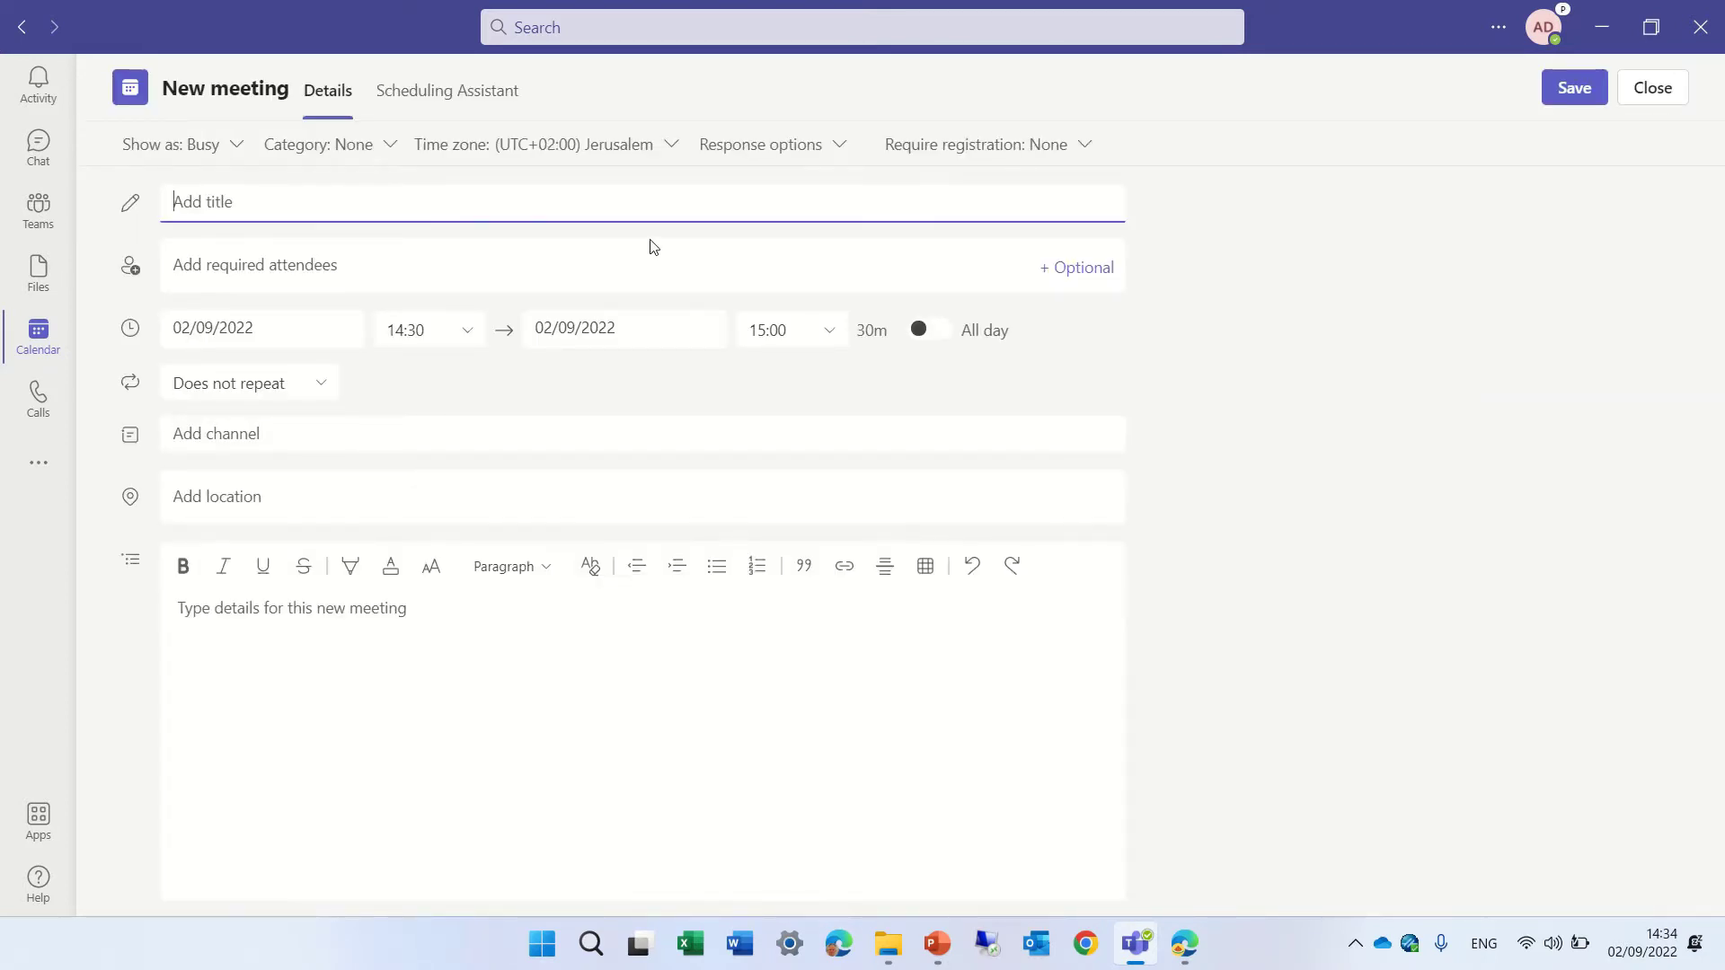
# Title the new meeting 'meeting' and add the suggested colleague as a required attendee.
pyautogui.write('meeting')
pyautogui.click(540, 272)
pyautogui.write('alex')
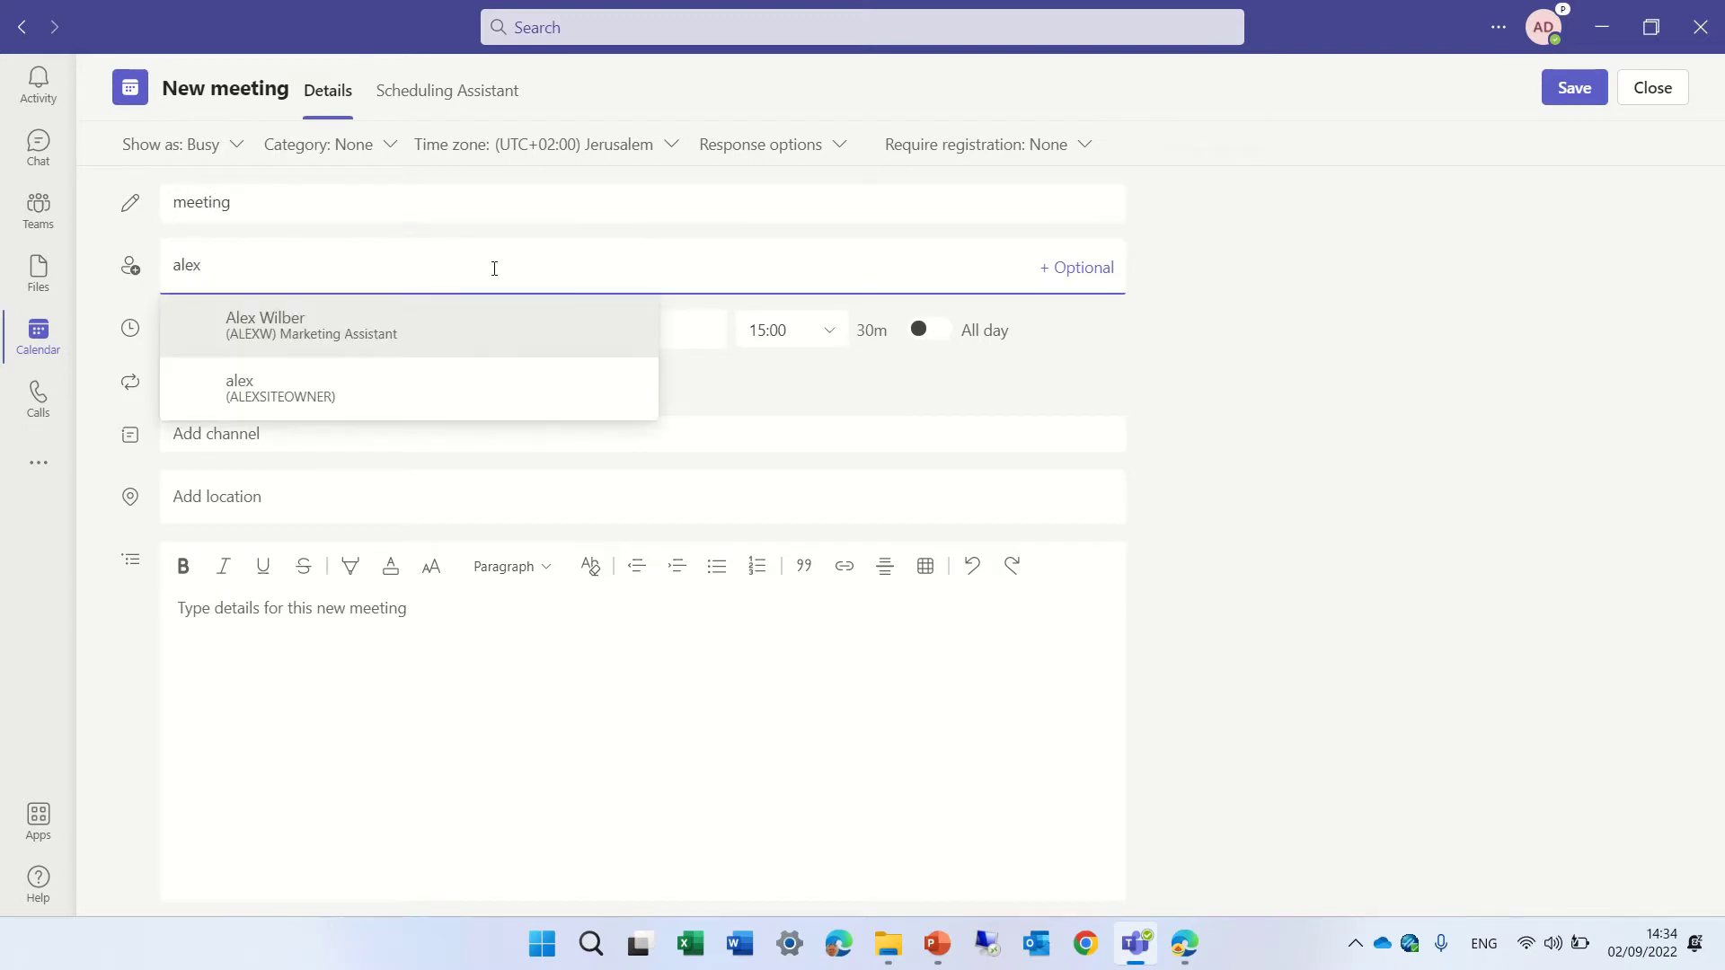
pyautogui.click(357, 327)
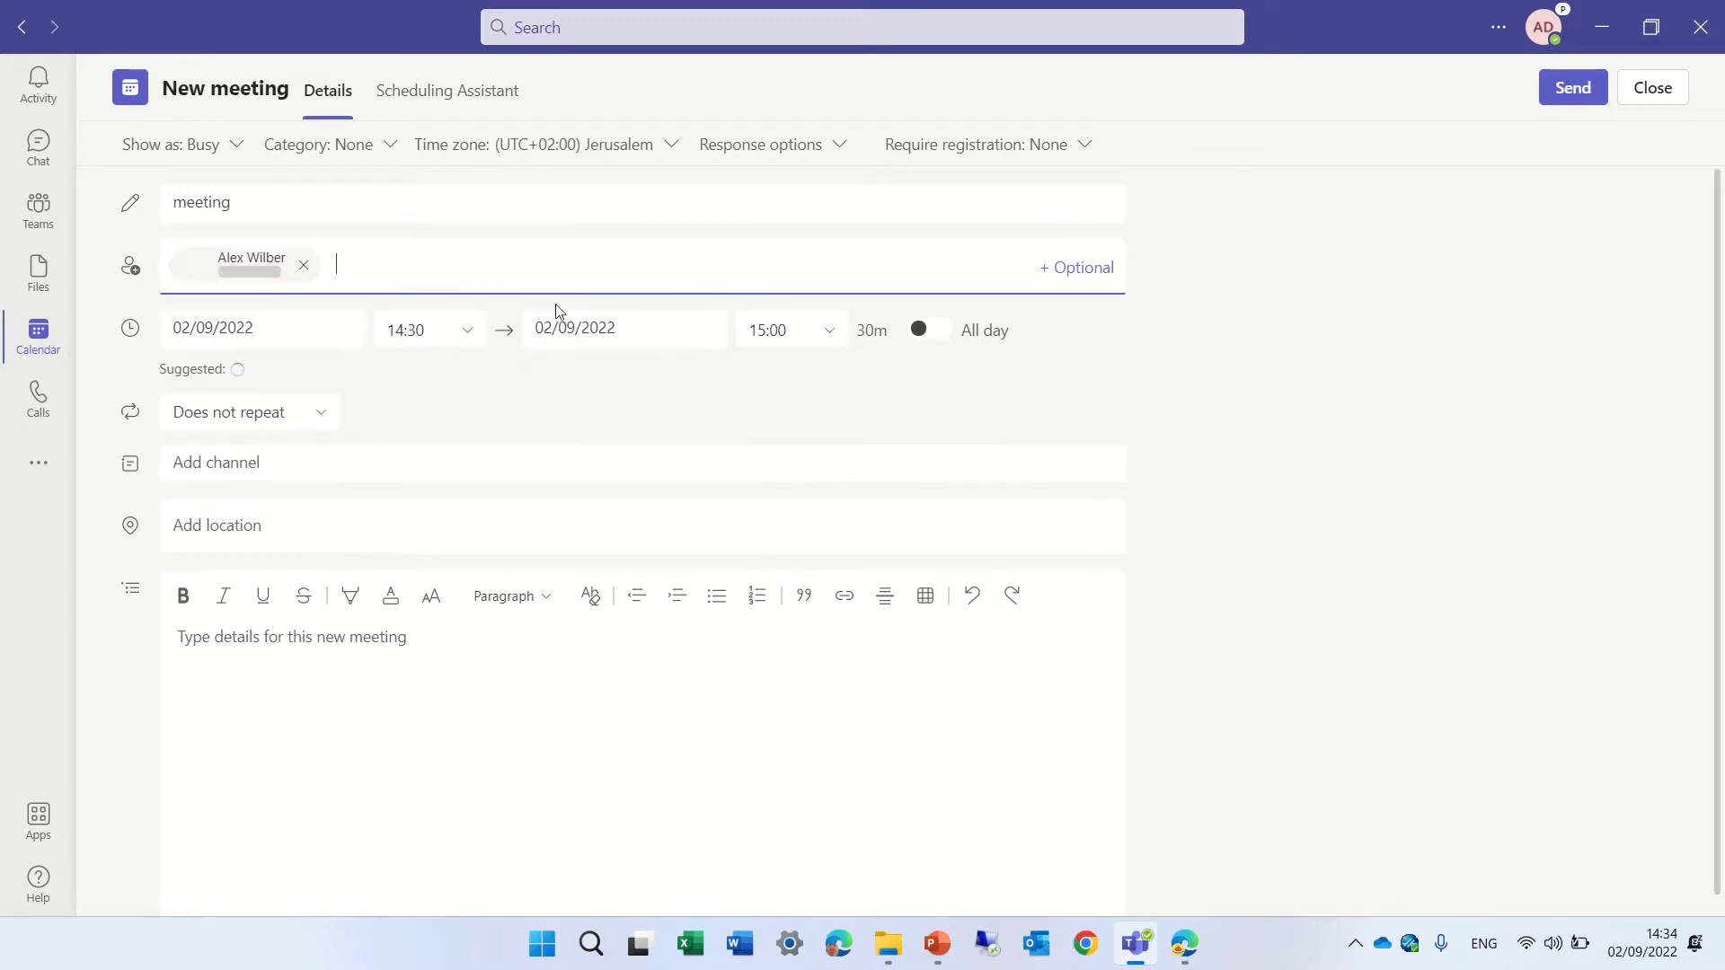
# Send the meeting invitation and join the meeting from its calendar event.
pyautogui.click(1573, 88)
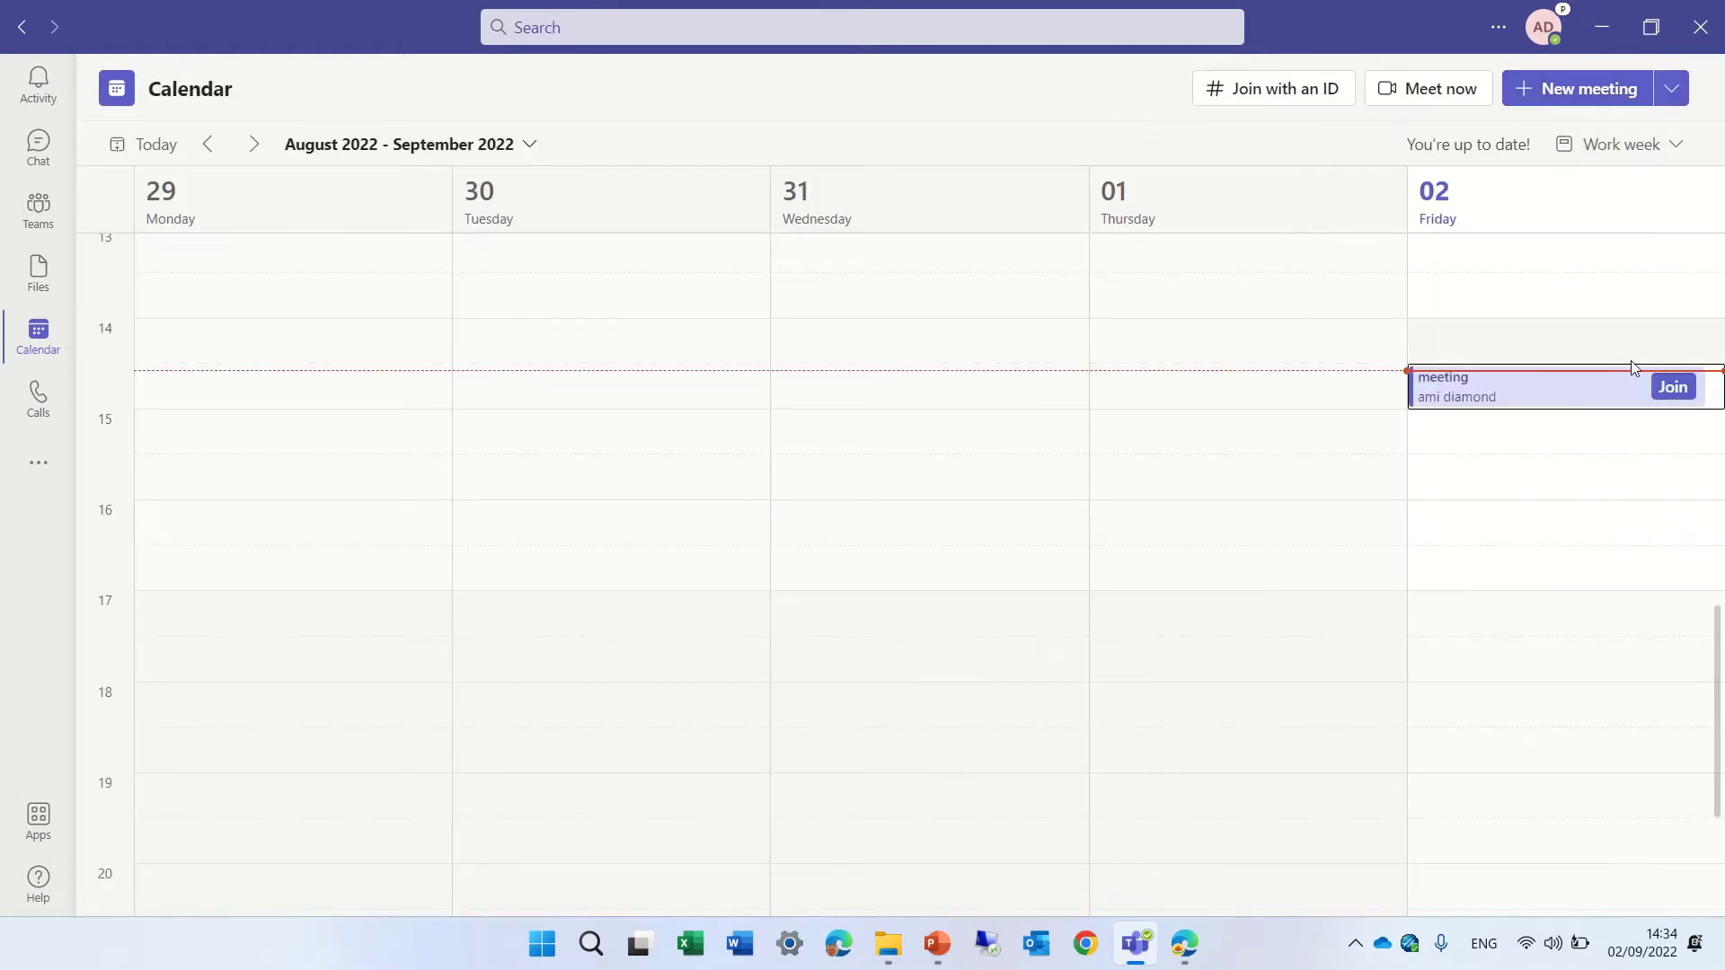
pyautogui.click(1672, 387)
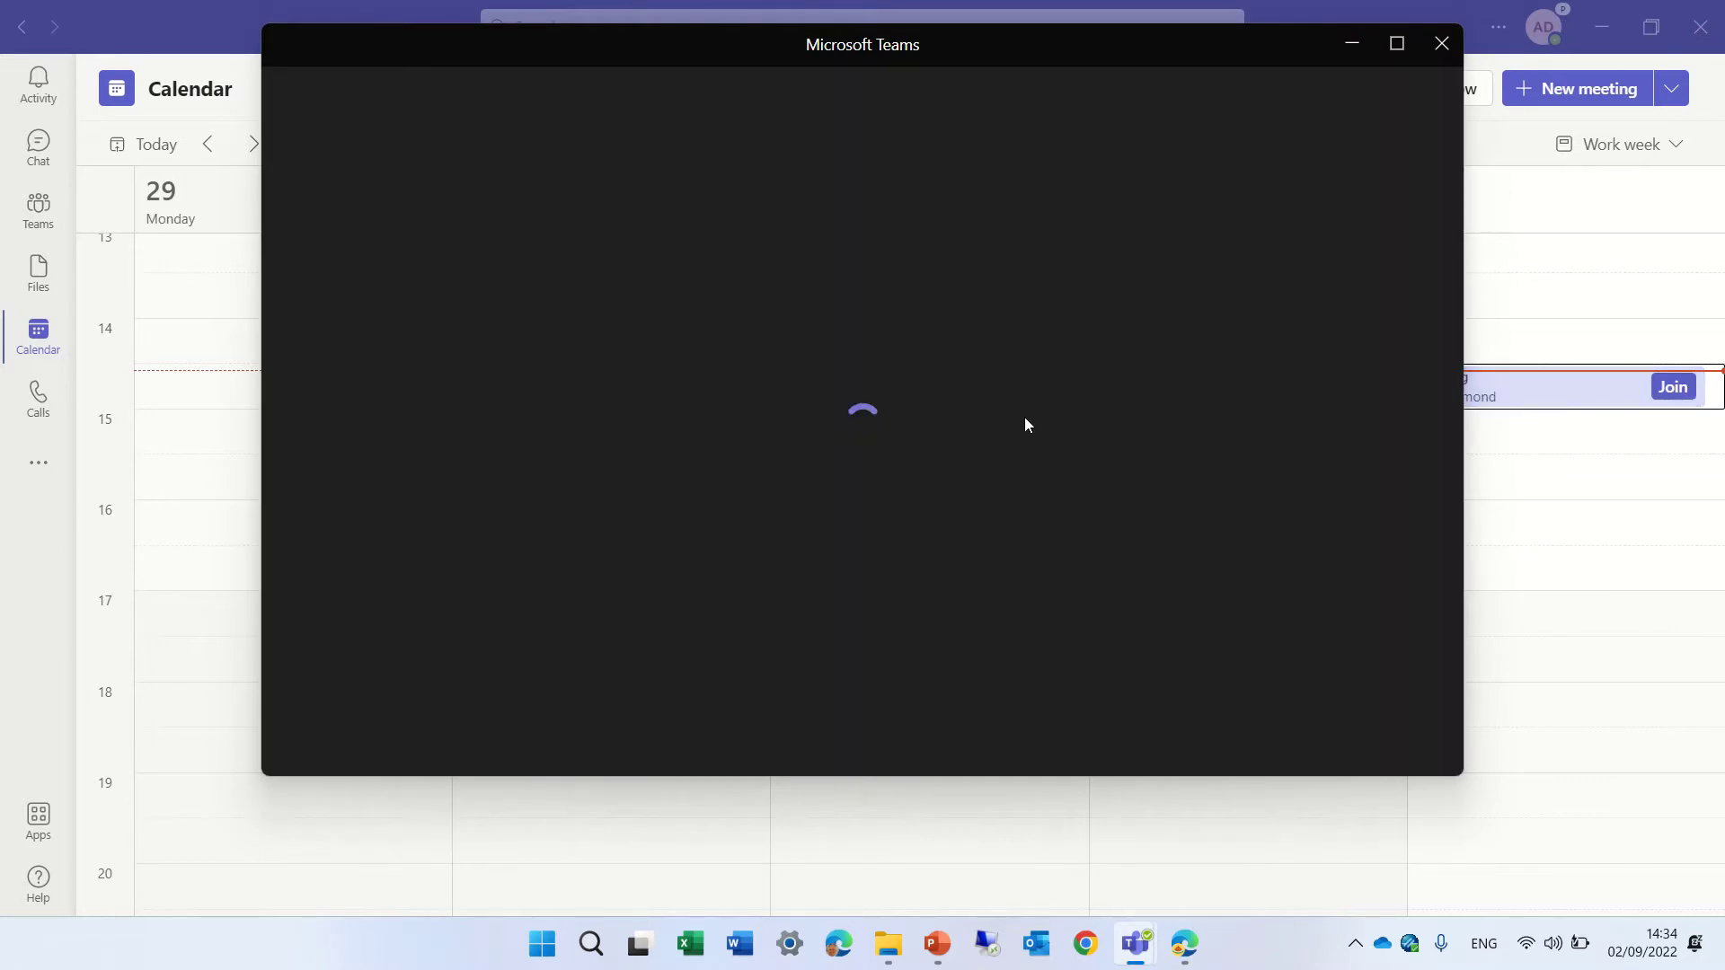
pyautogui.click(1377, 693)
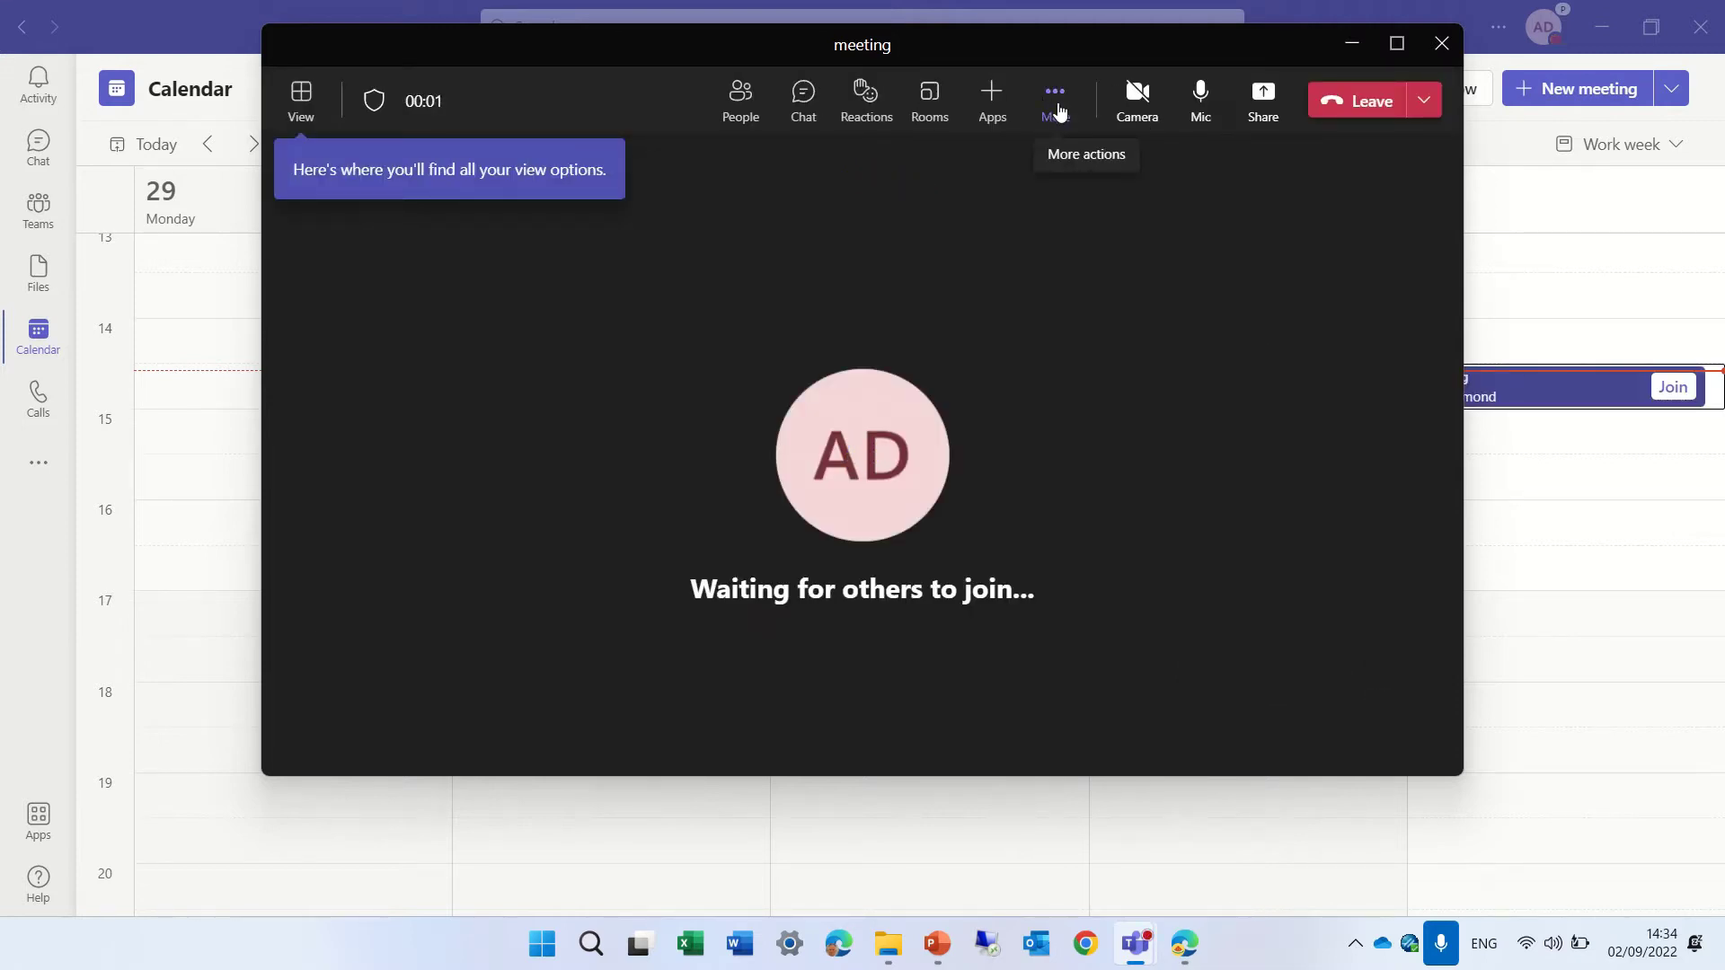
# Look through the meeting's More actions menu, then bring the admin center's Meeting policies page forward.
pyautogui.click(1059, 110)
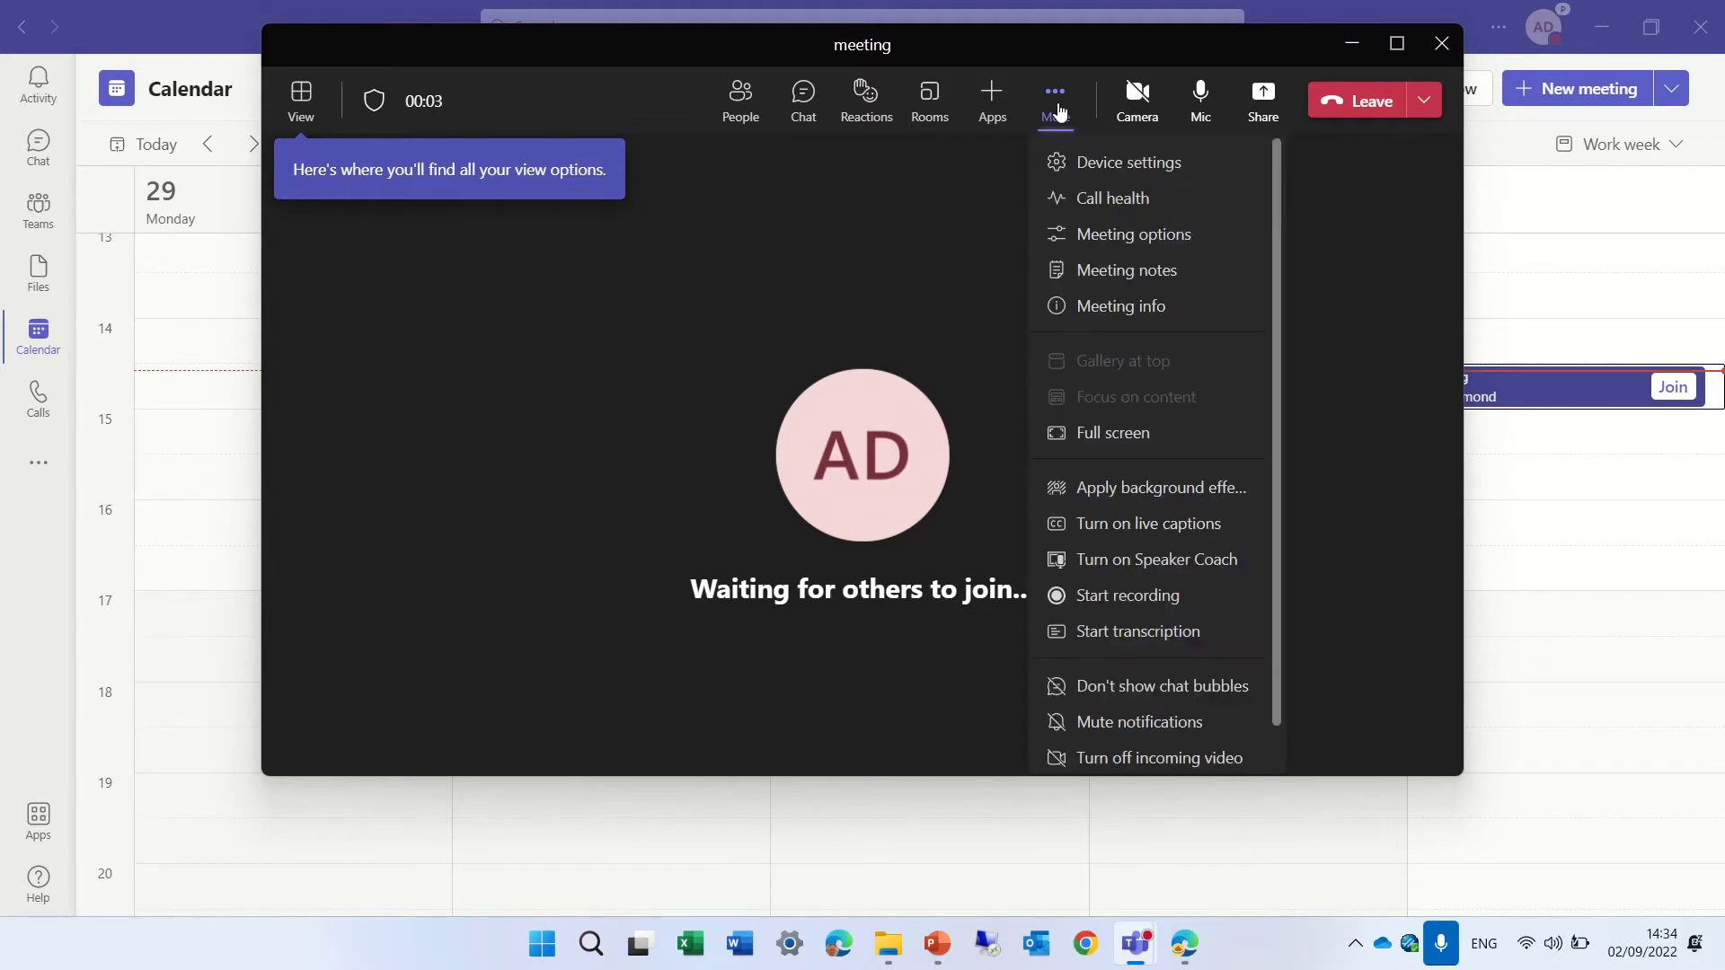
pyautogui.moveTo(1279, 300); pyautogui.dragTo(1279, 400)
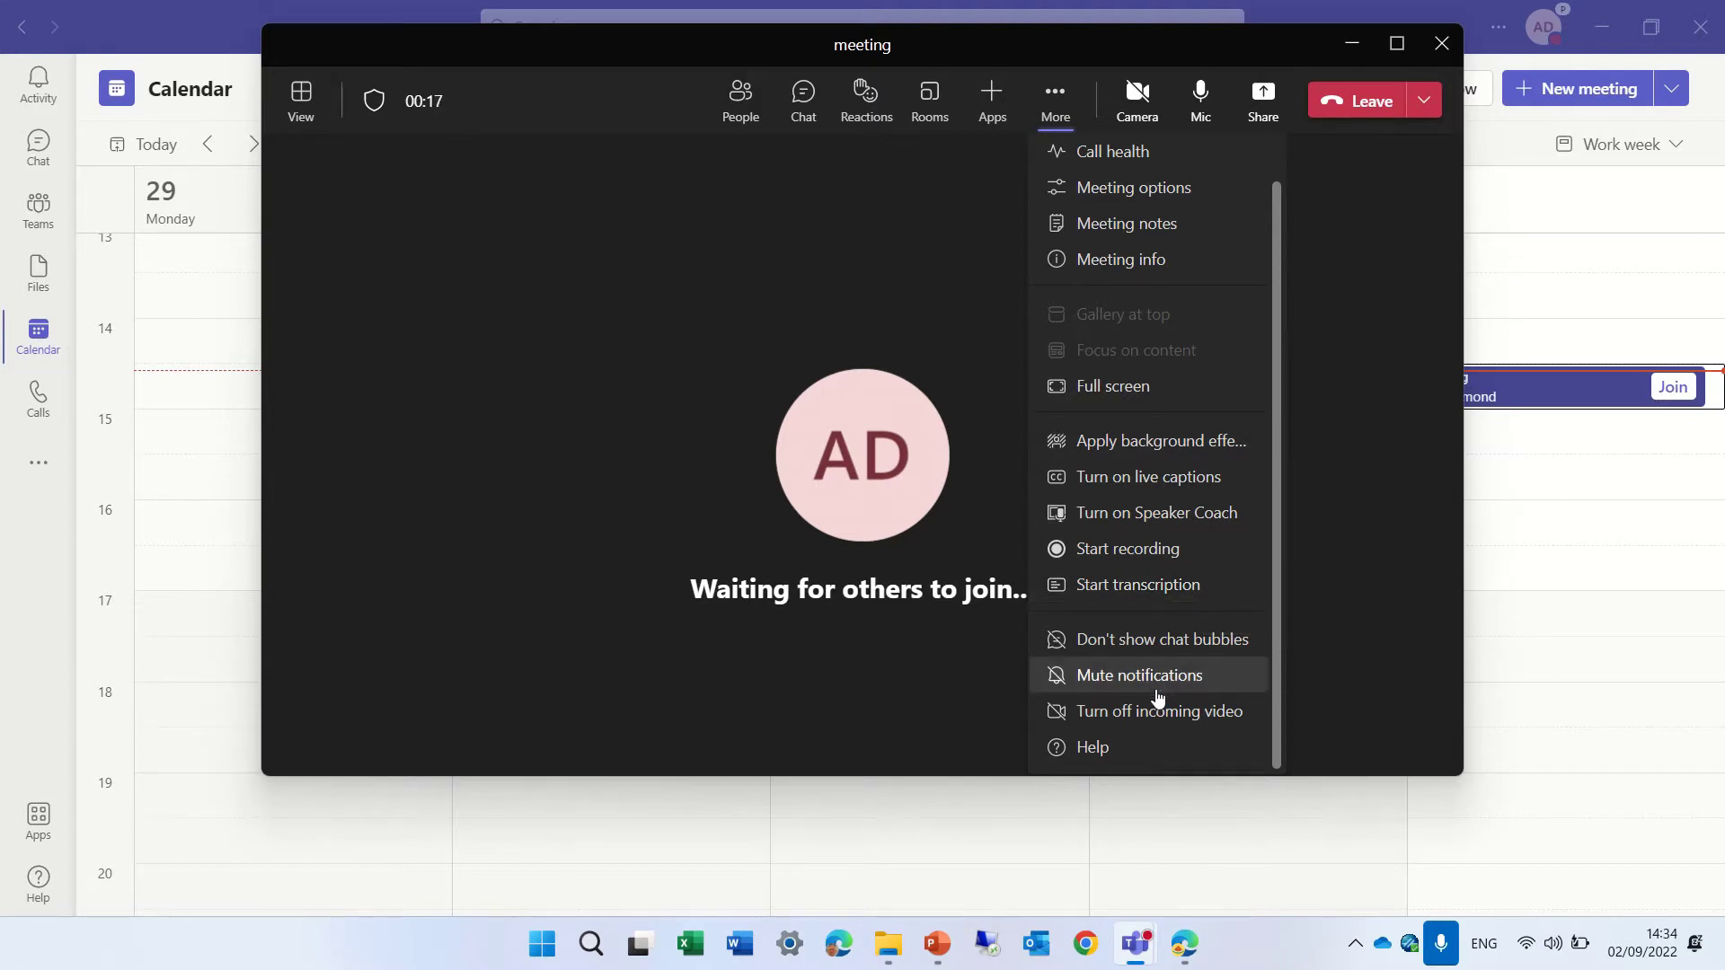
pyautogui.click(1184, 945)
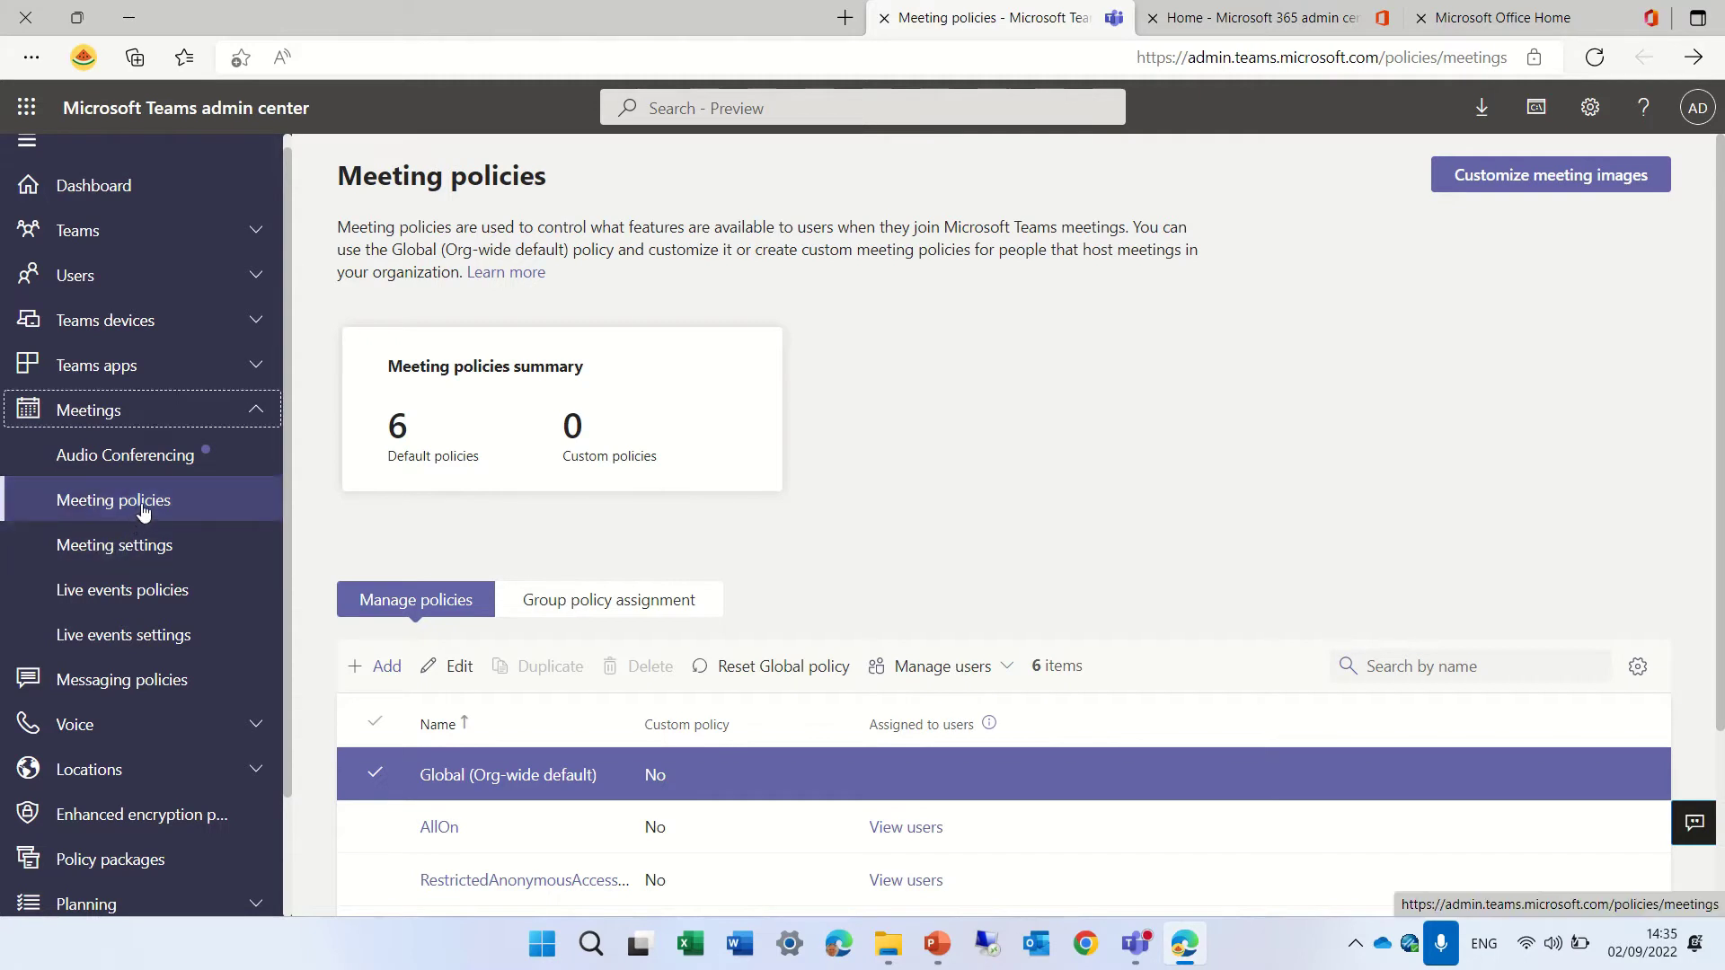
# Open the Global (Org-wide default) policy and check that Transcription and Cloud recording are On.
pyautogui.click(466, 783)
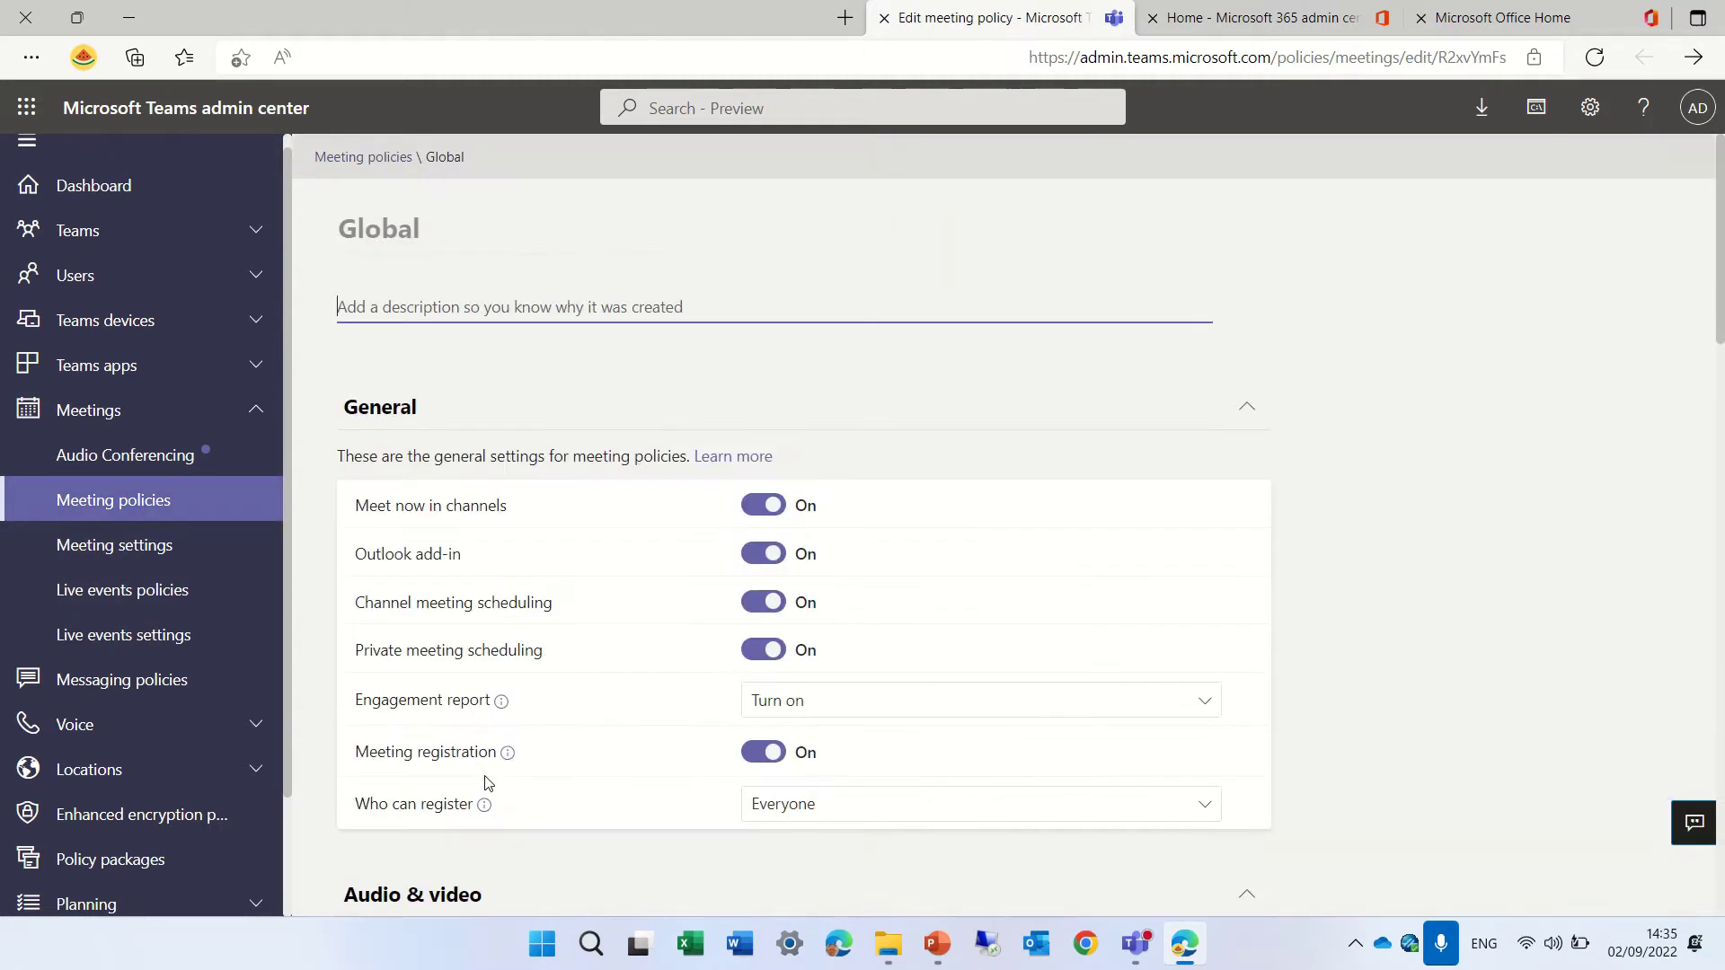
pyautogui.moveTo(1719, 281); pyautogui.dragTo(1706, 523)
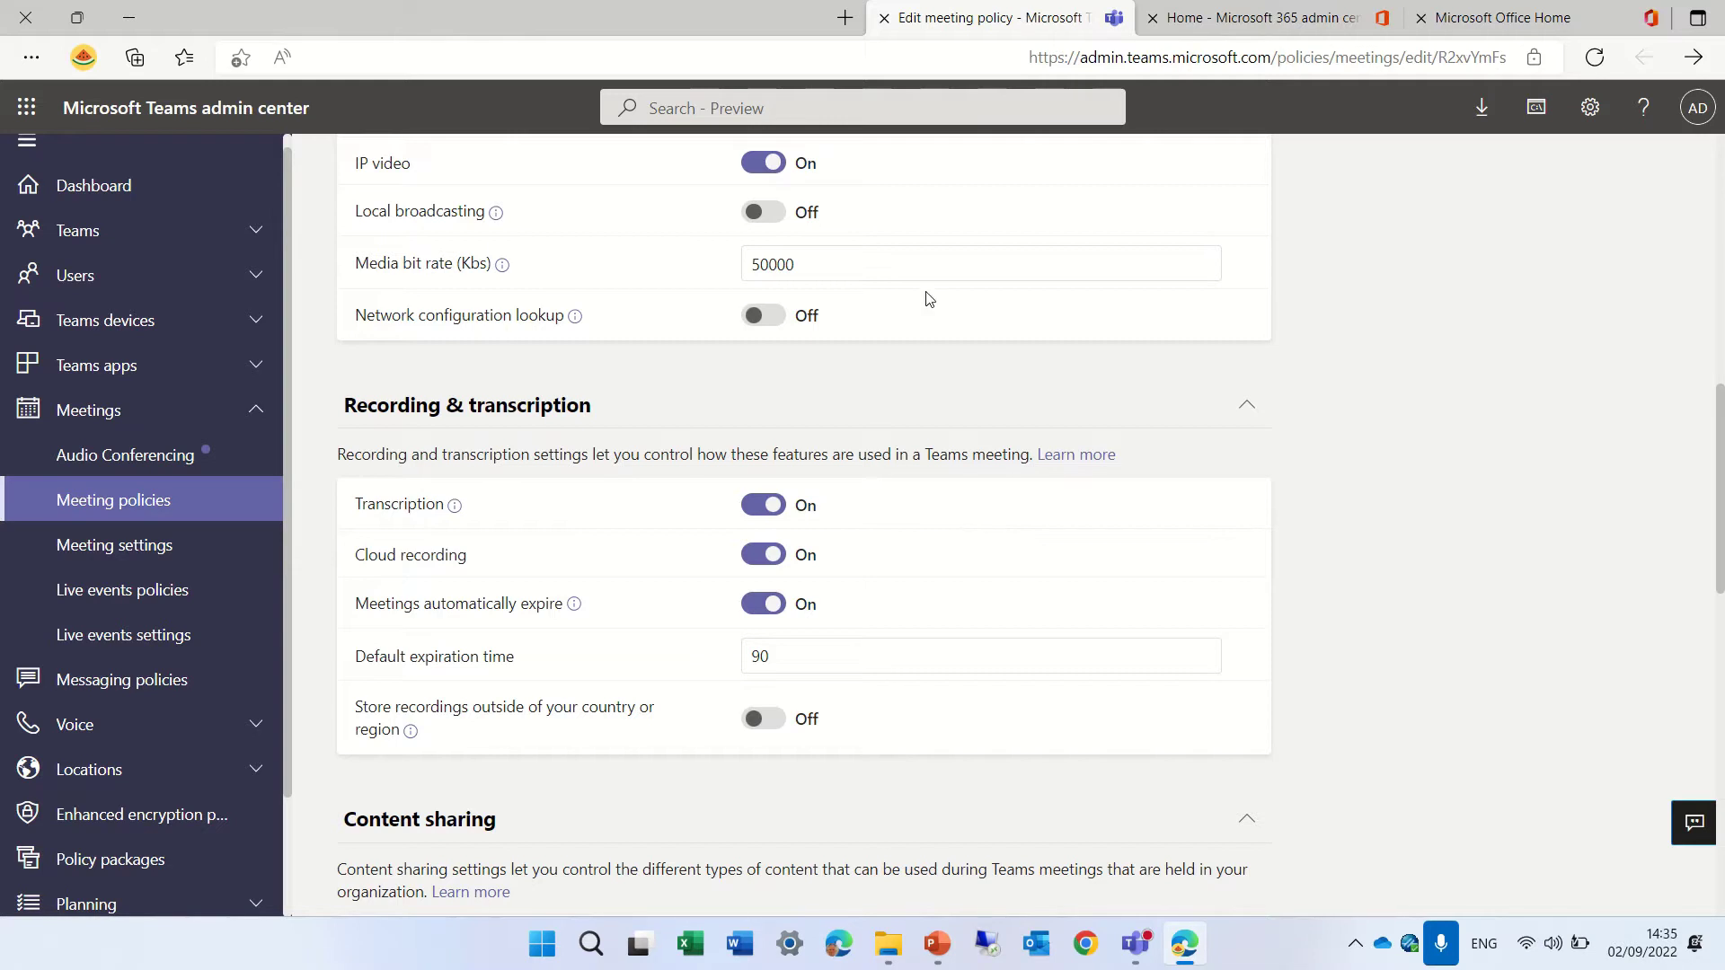
# Return to the meeting window, maximize it and turn on live captions in English.
pyautogui.moveTo(1139, 952)
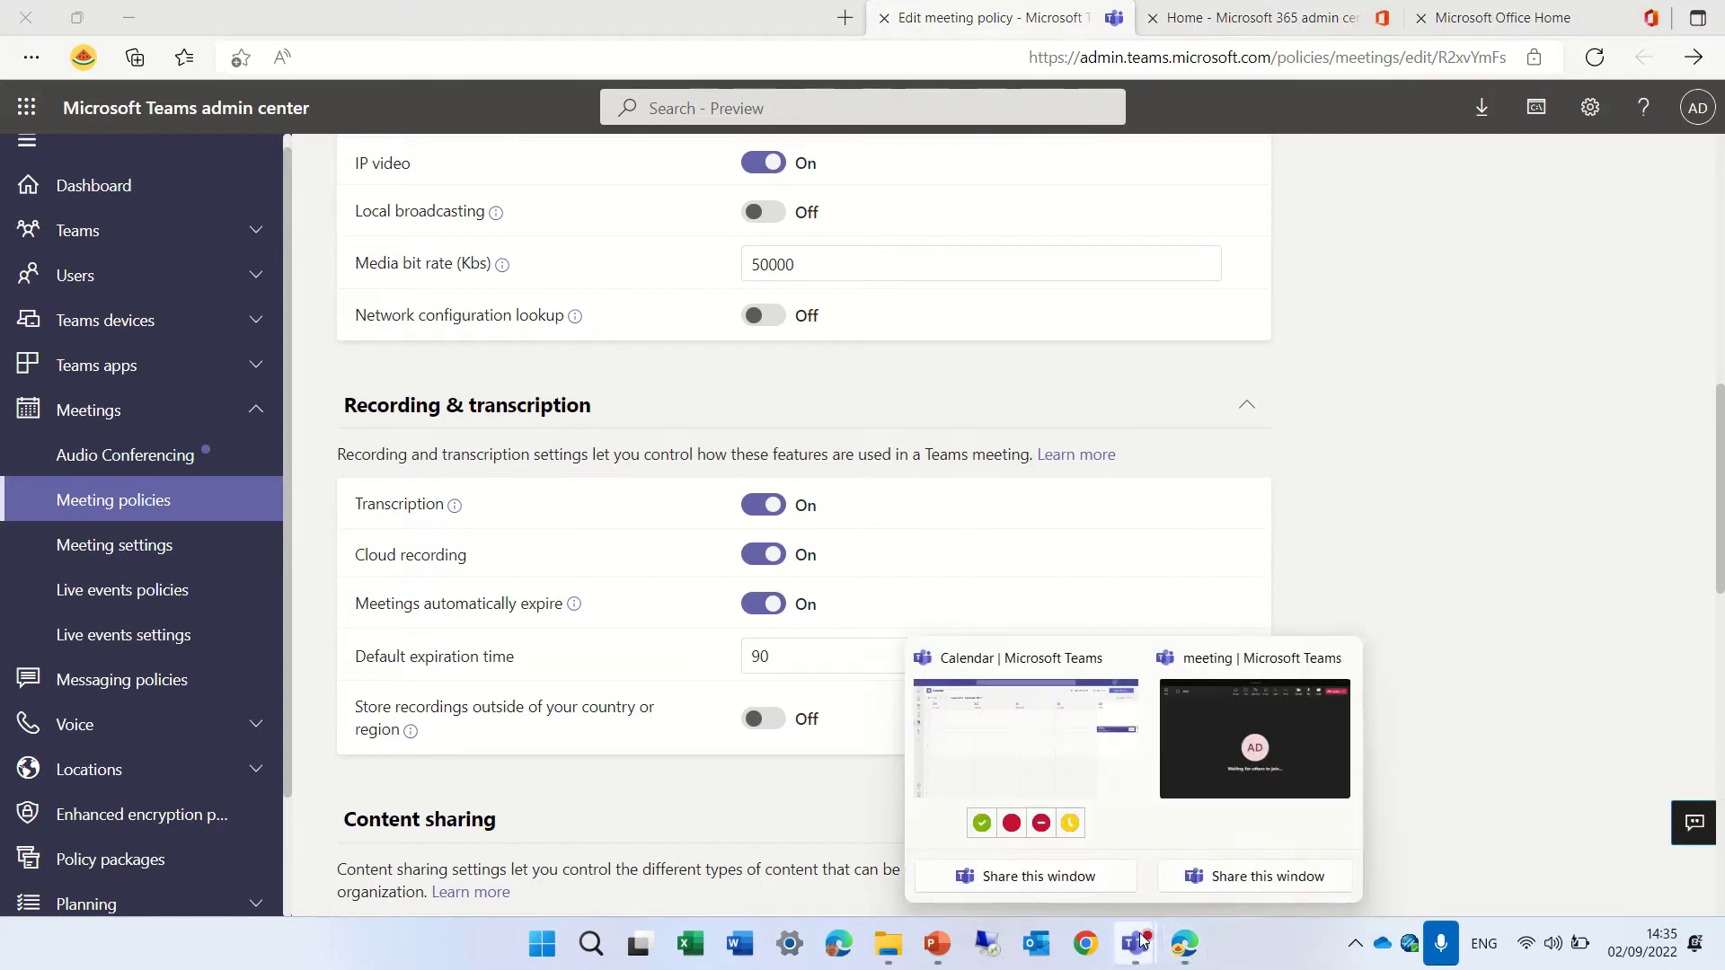
pyautogui.click(1221, 703)
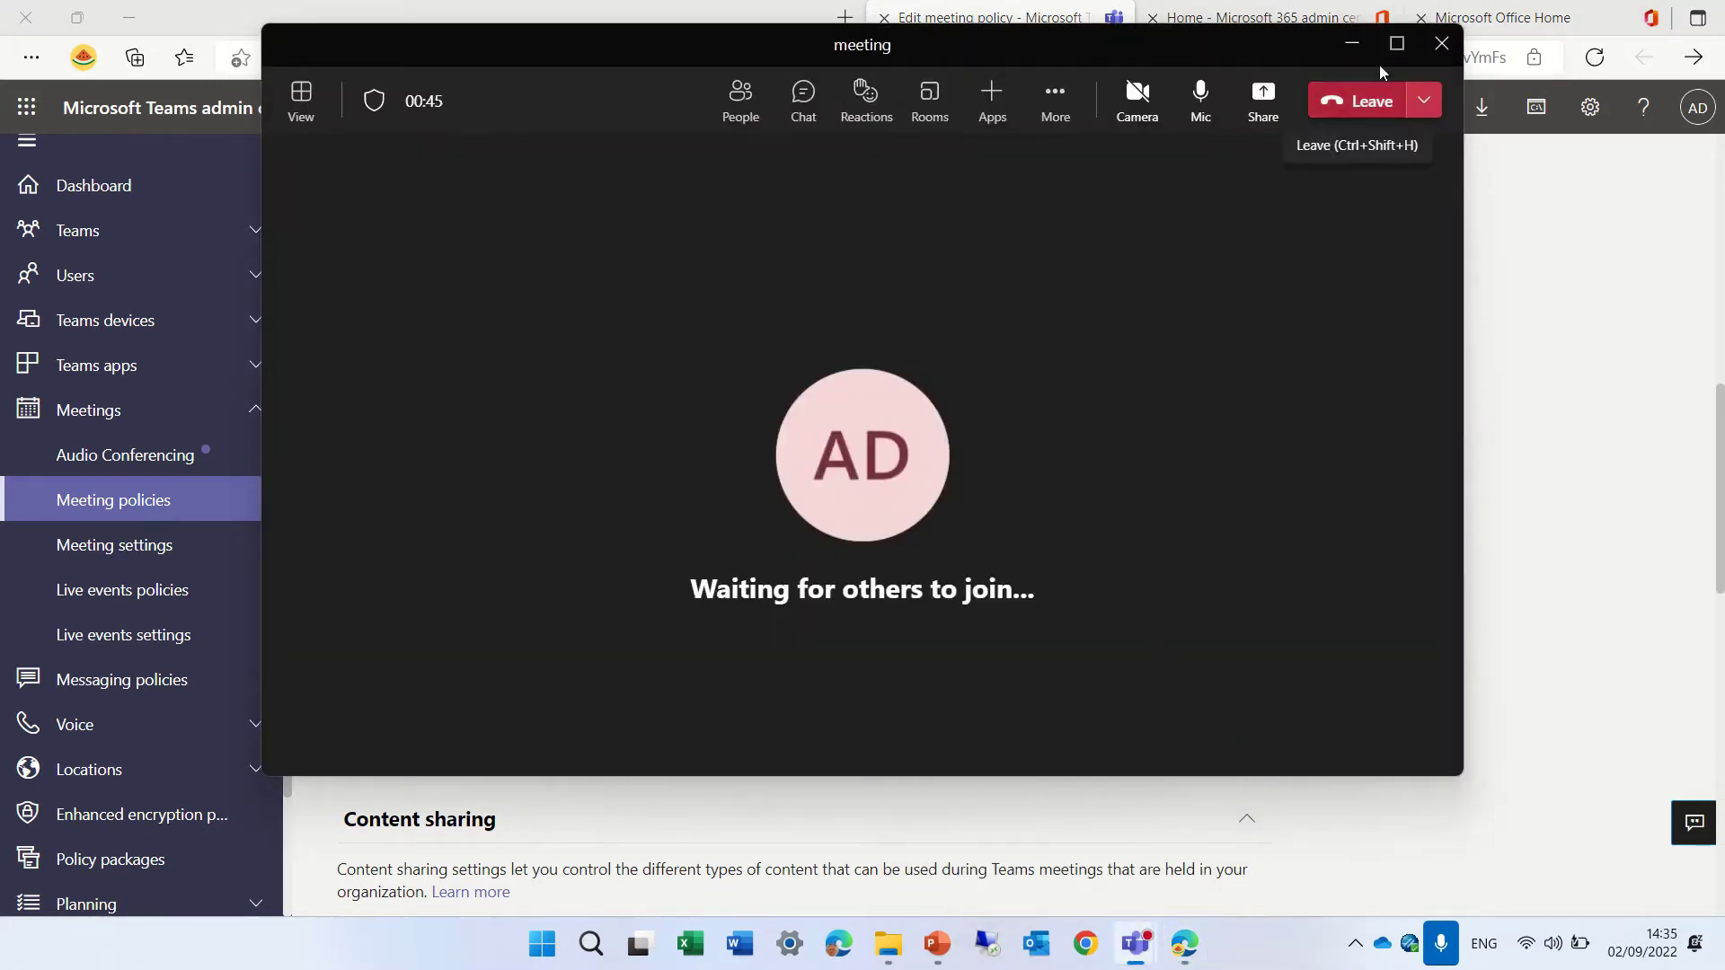
pyautogui.click(1396, 43)
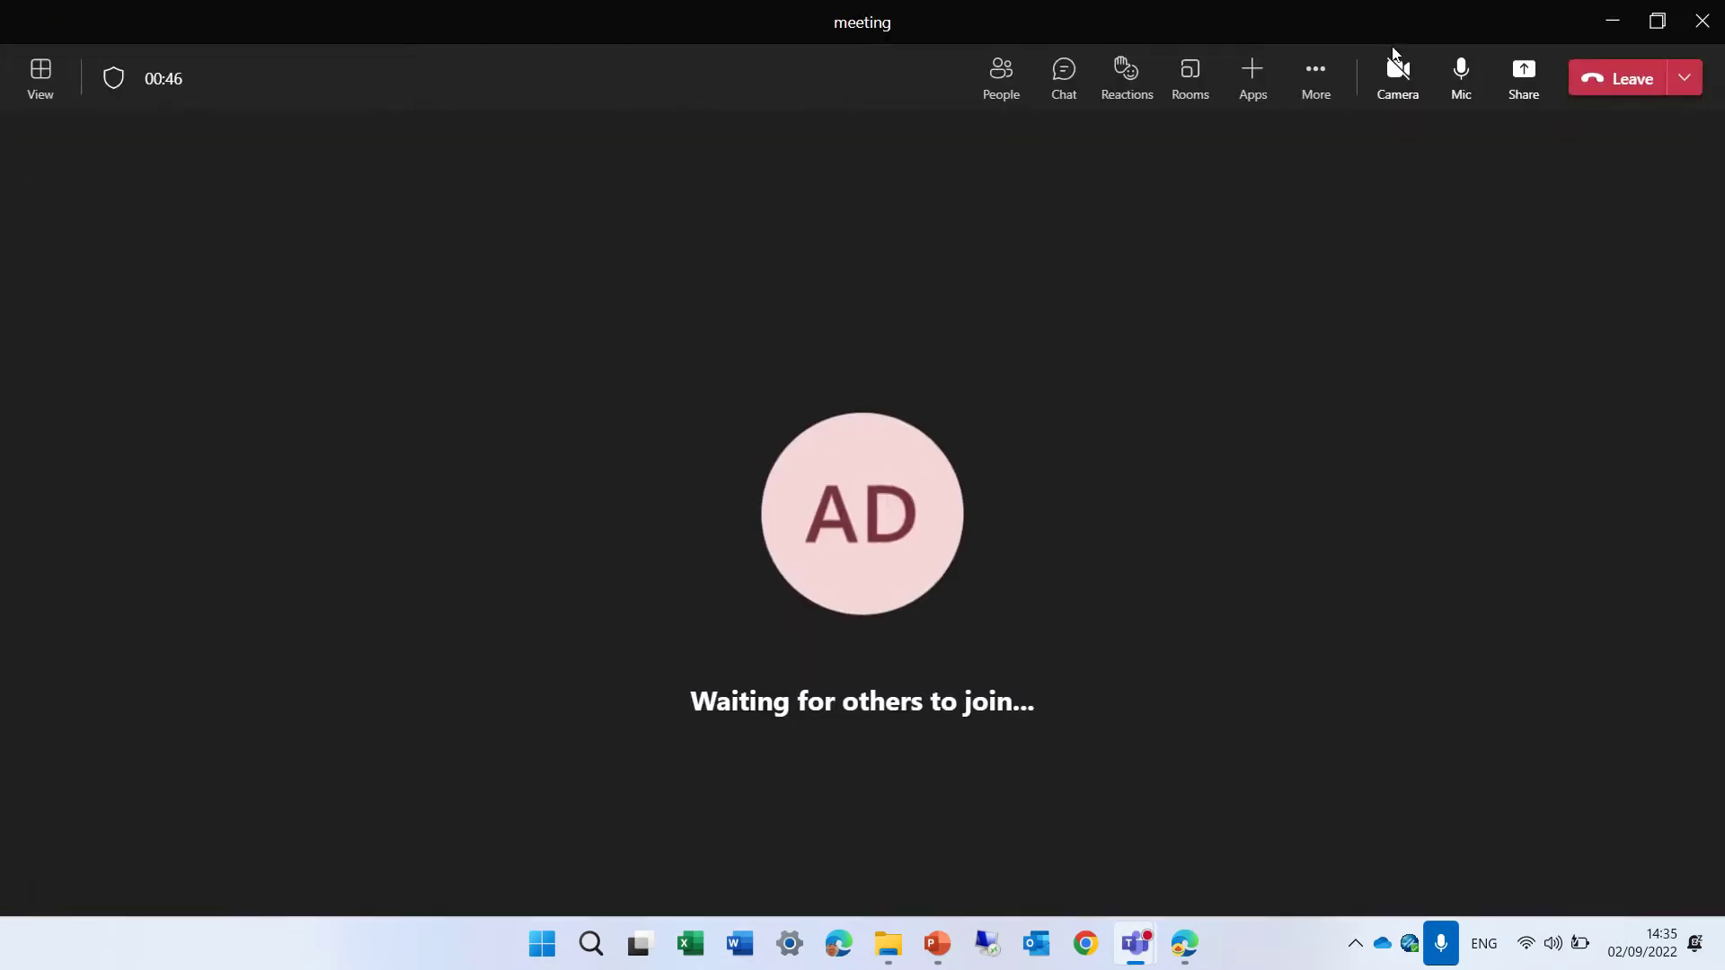
pyautogui.click(1318, 81)
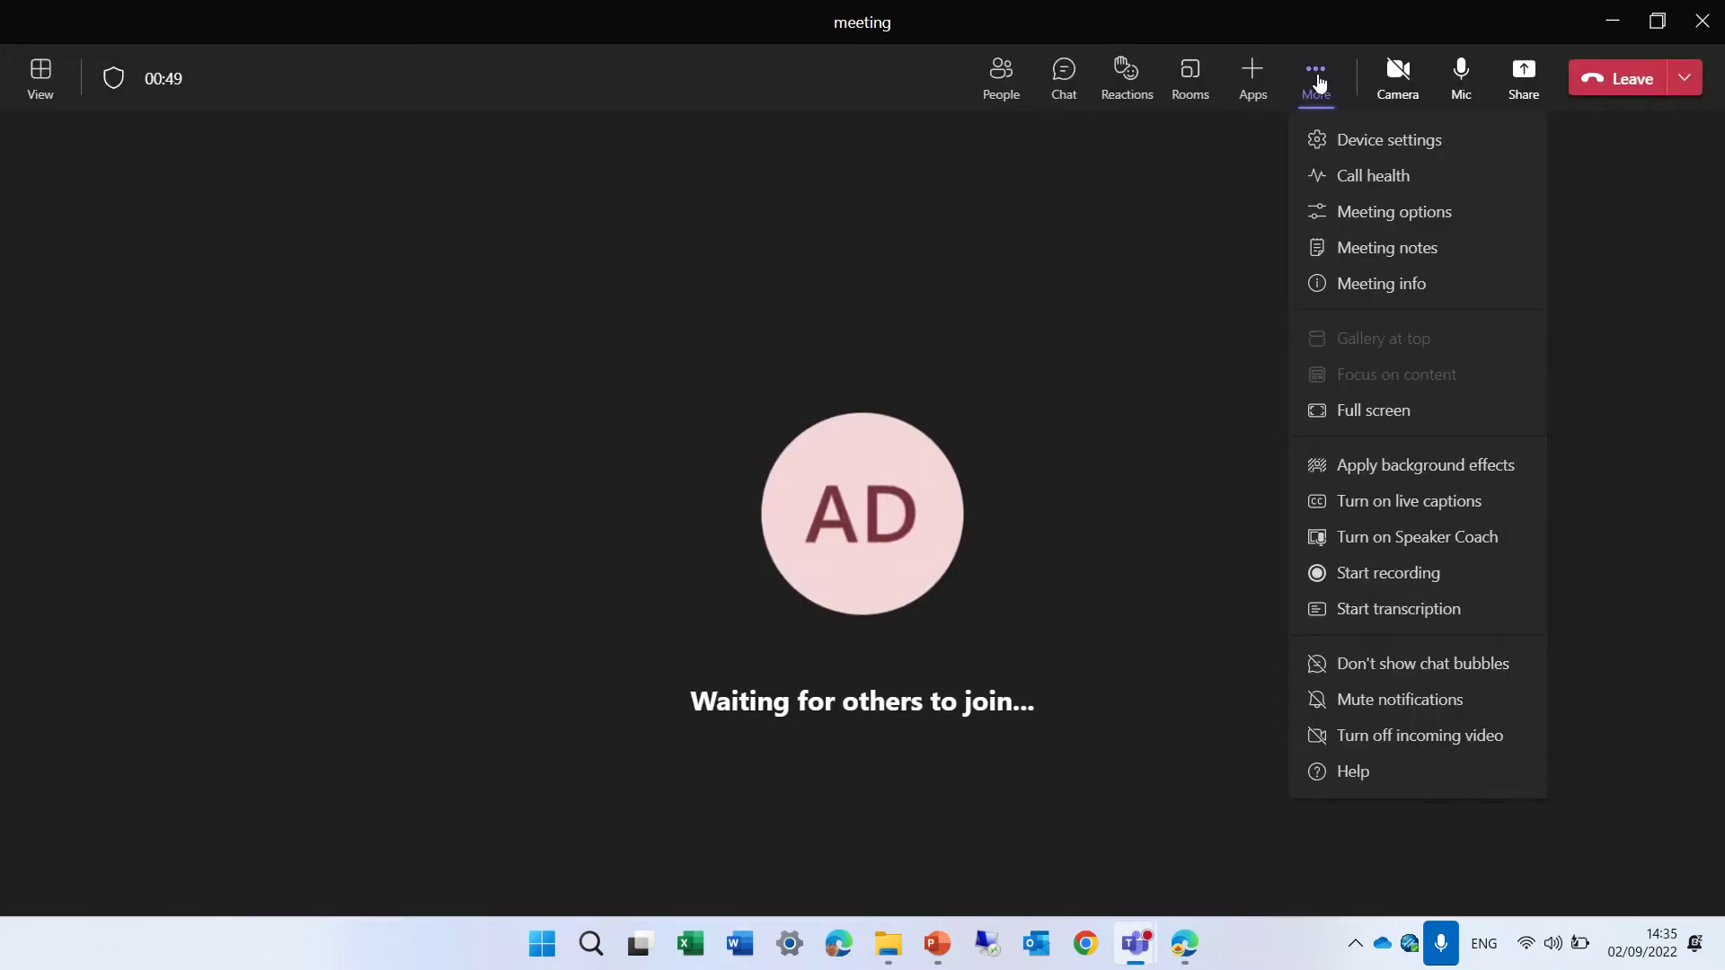
pyautogui.click(1489, 505)
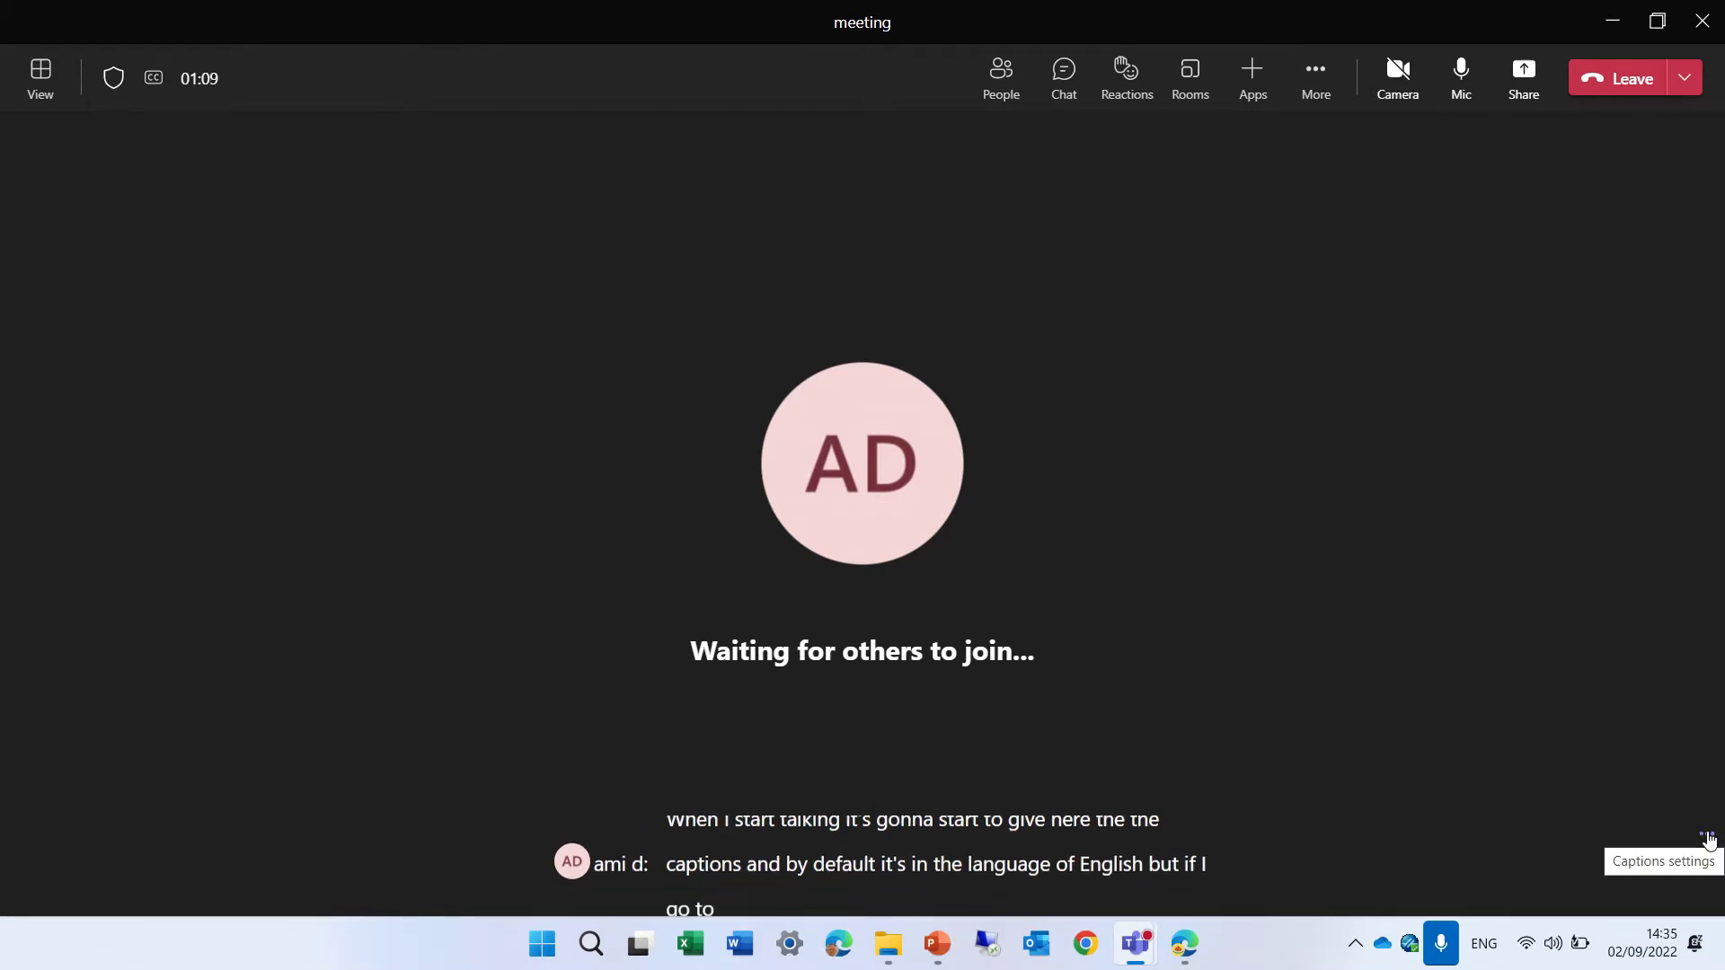
# Change the live captions' spoken language to Hebrew (Israel).
pyautogui.click(1706, 839)
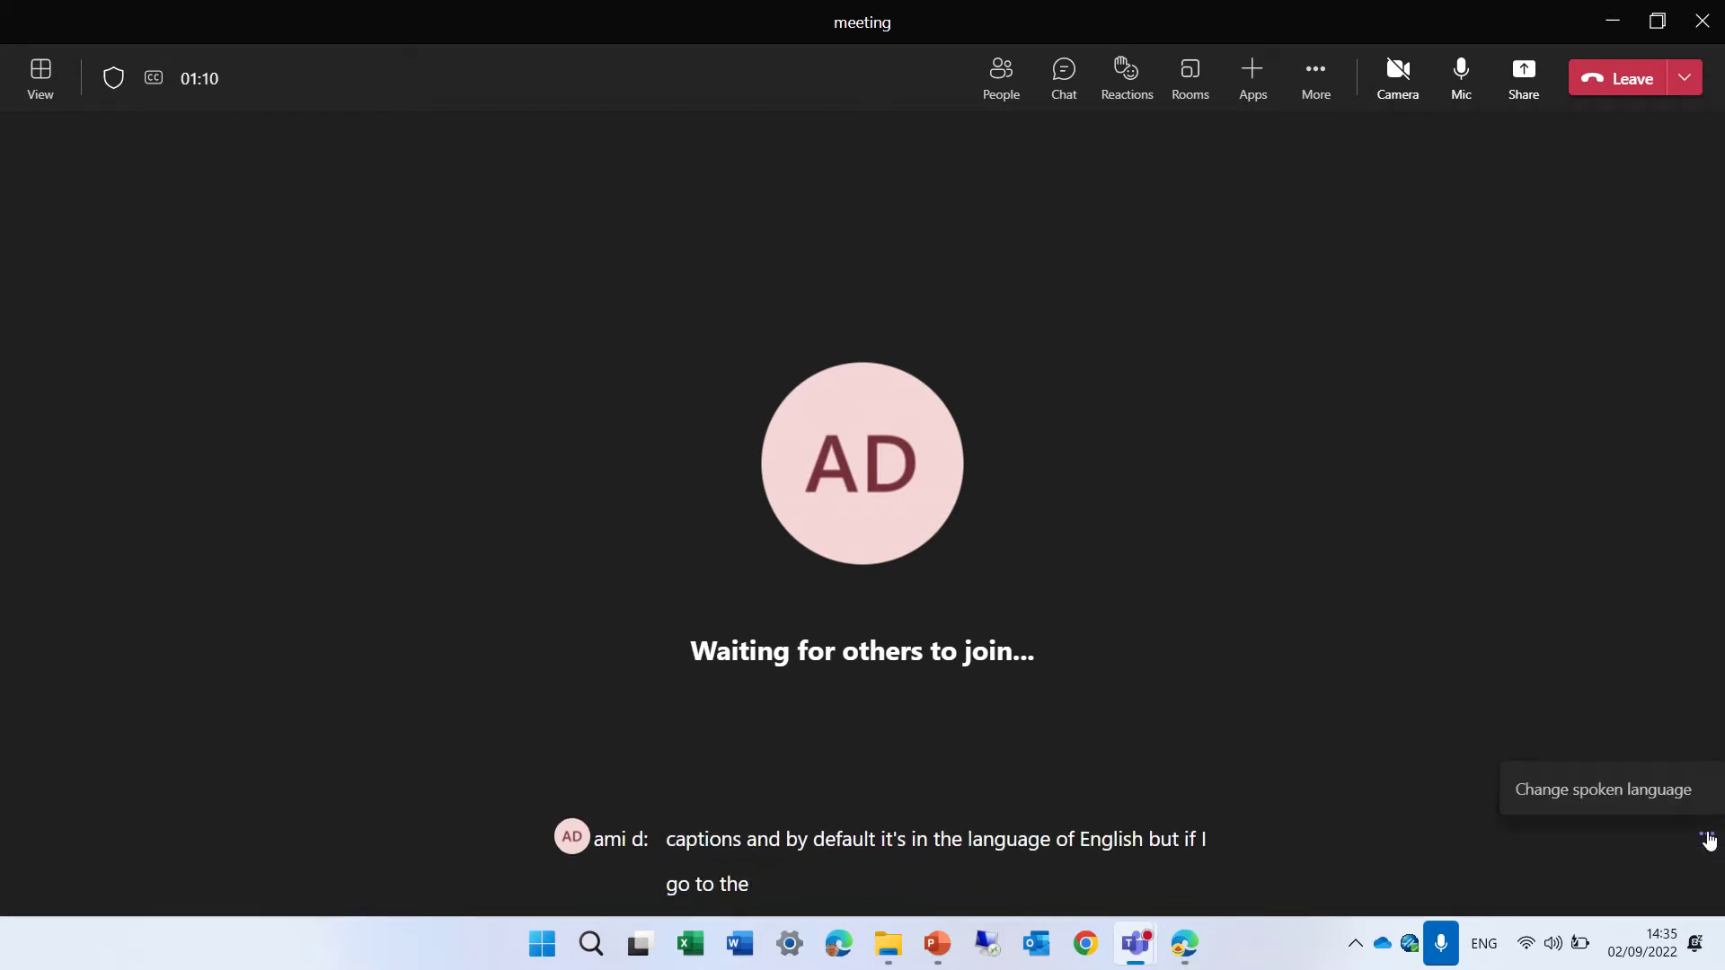
pyautogui.click(1639, 808)
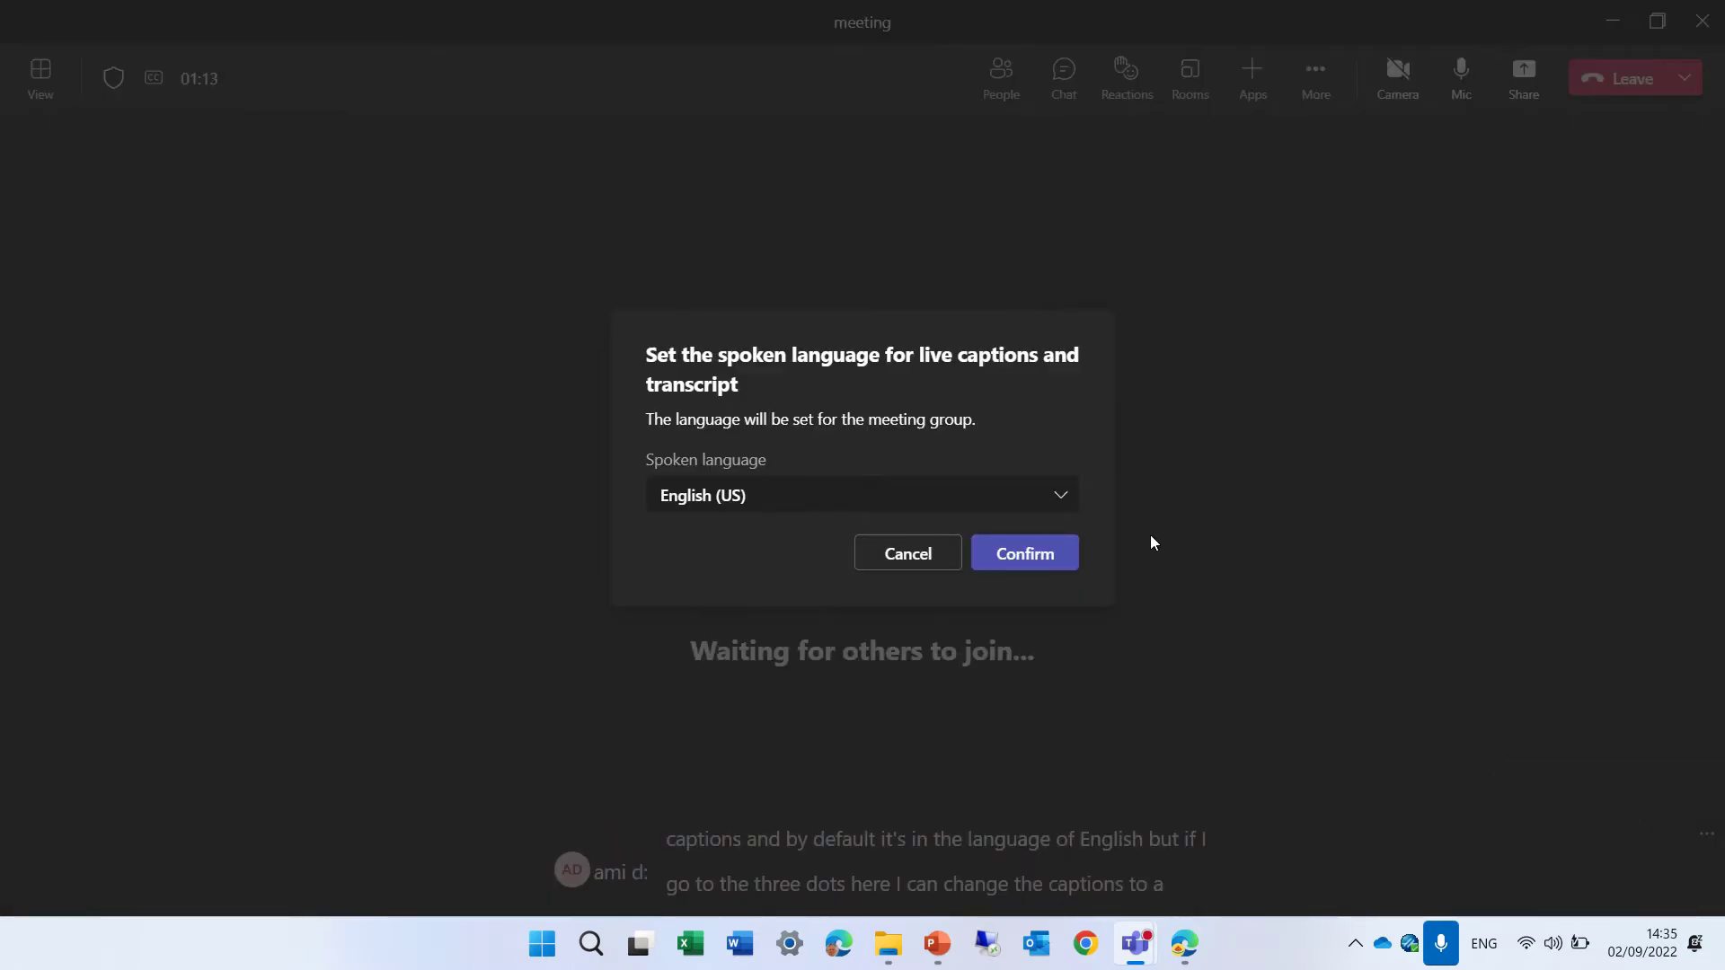
pyautogui.click(1011, 503)
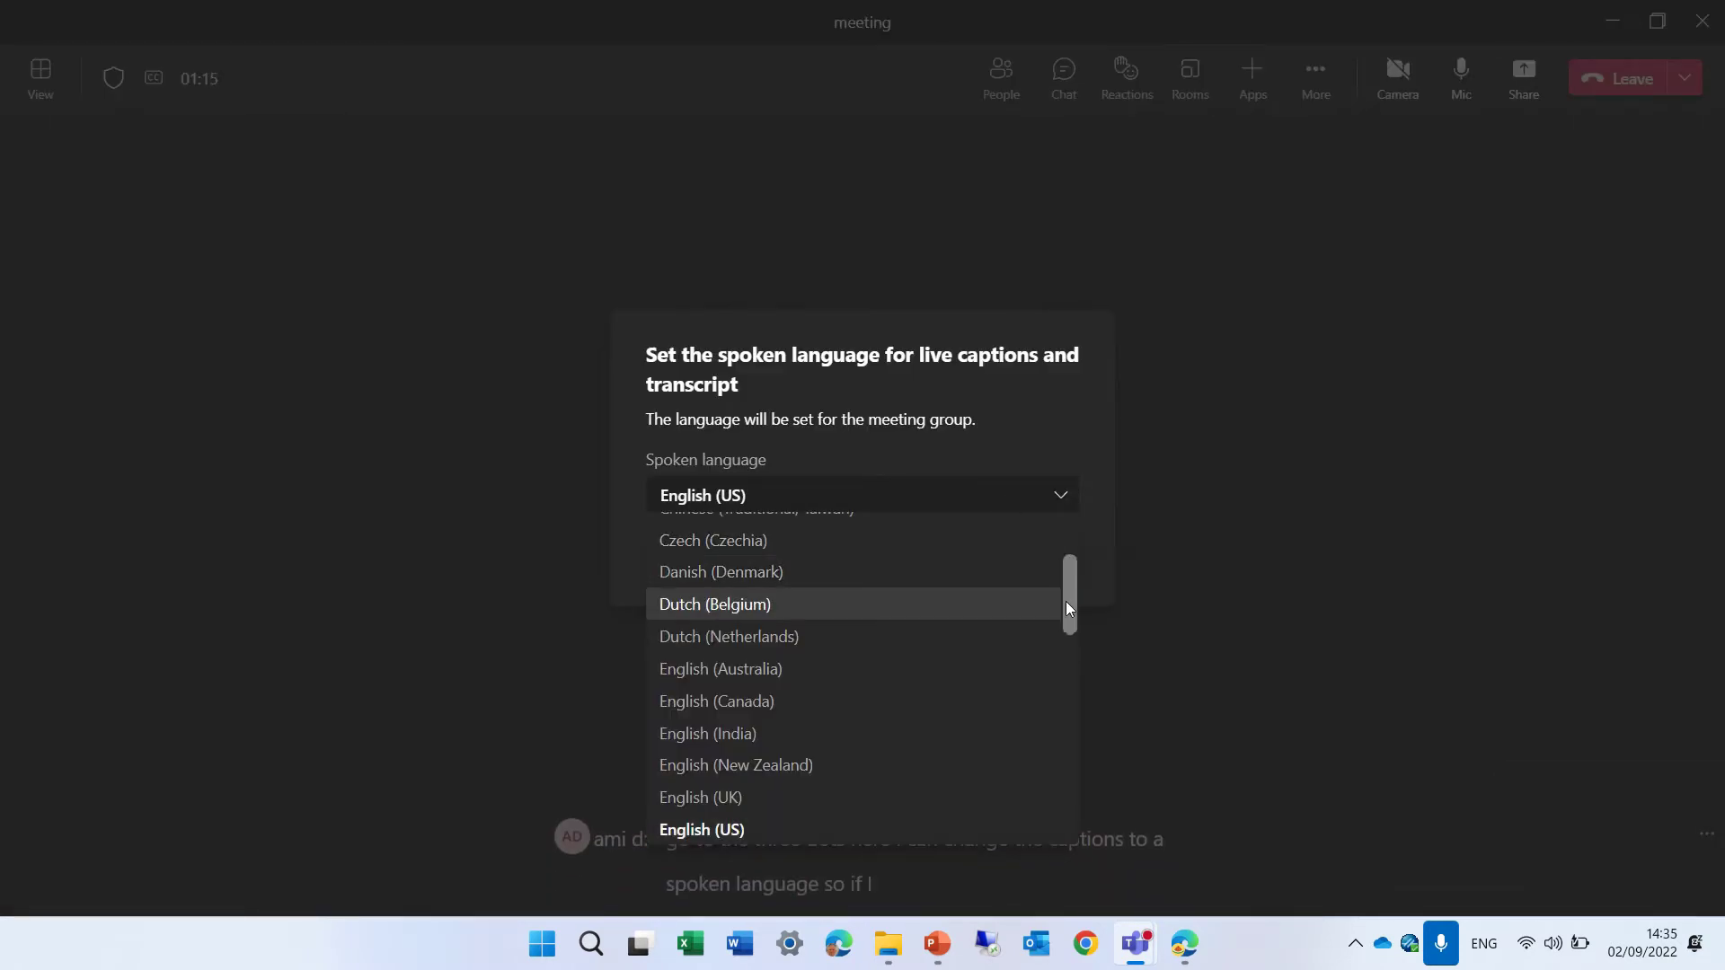
pyautogui.moveTo(1070, 606); pyautogui.dragTo(1060, 679)
pyautogui.click(827, 741)
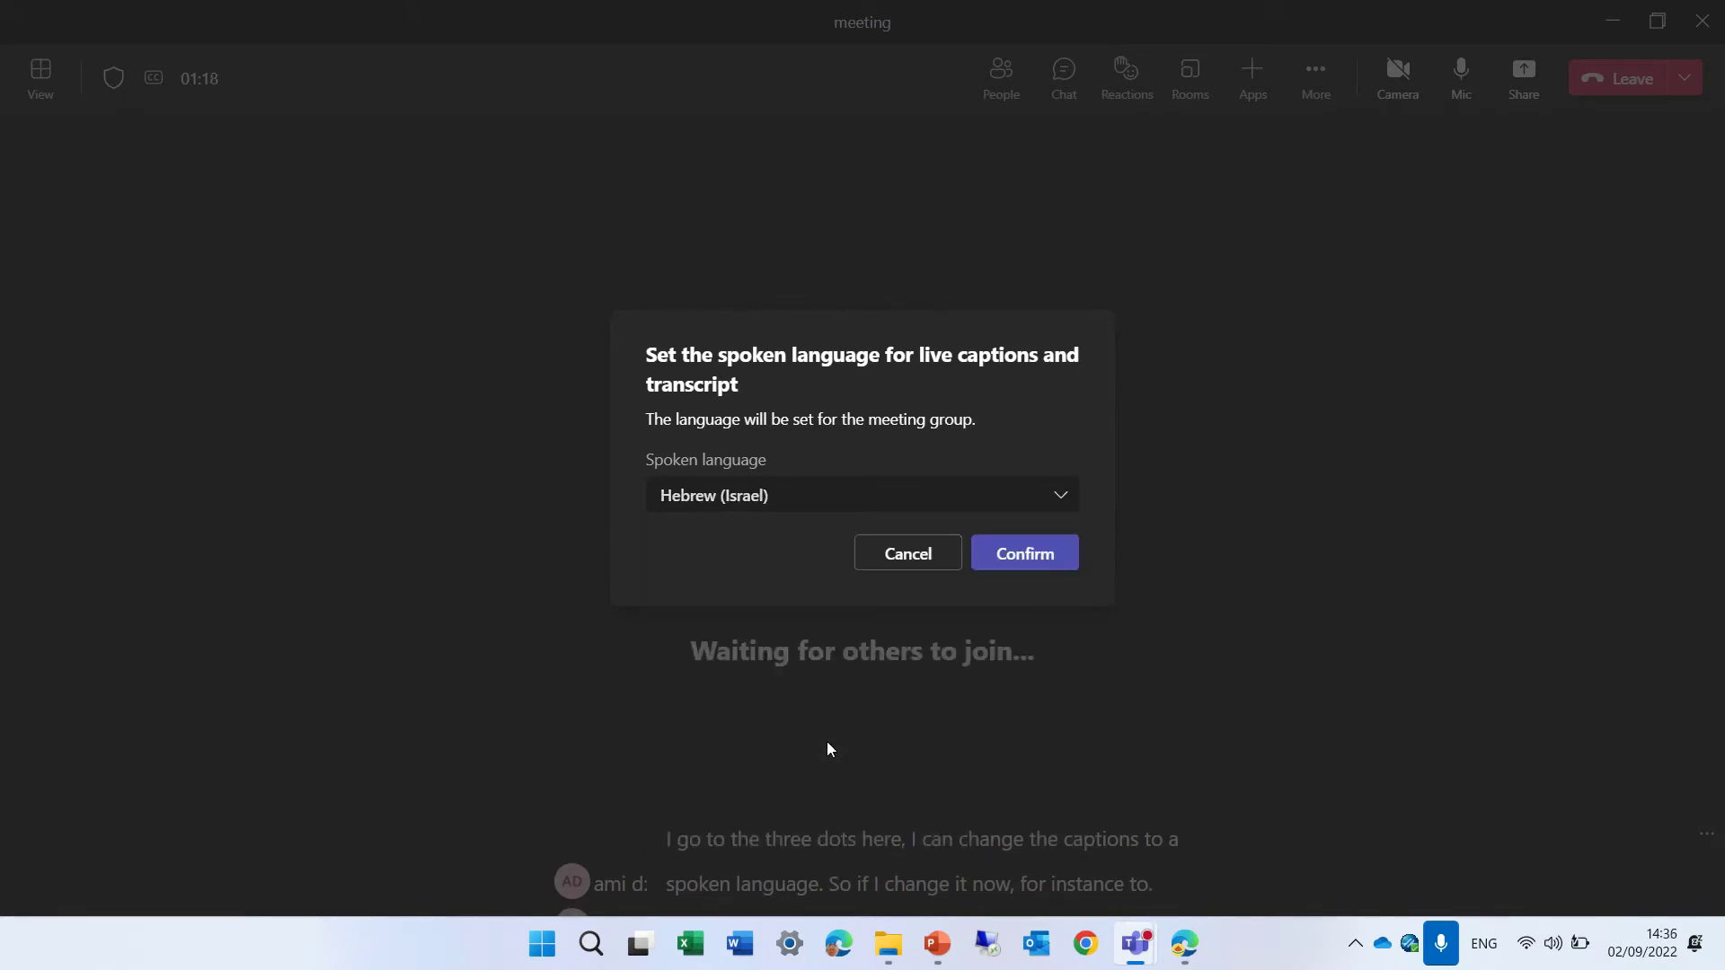
pyautogui.click(1046, 561)
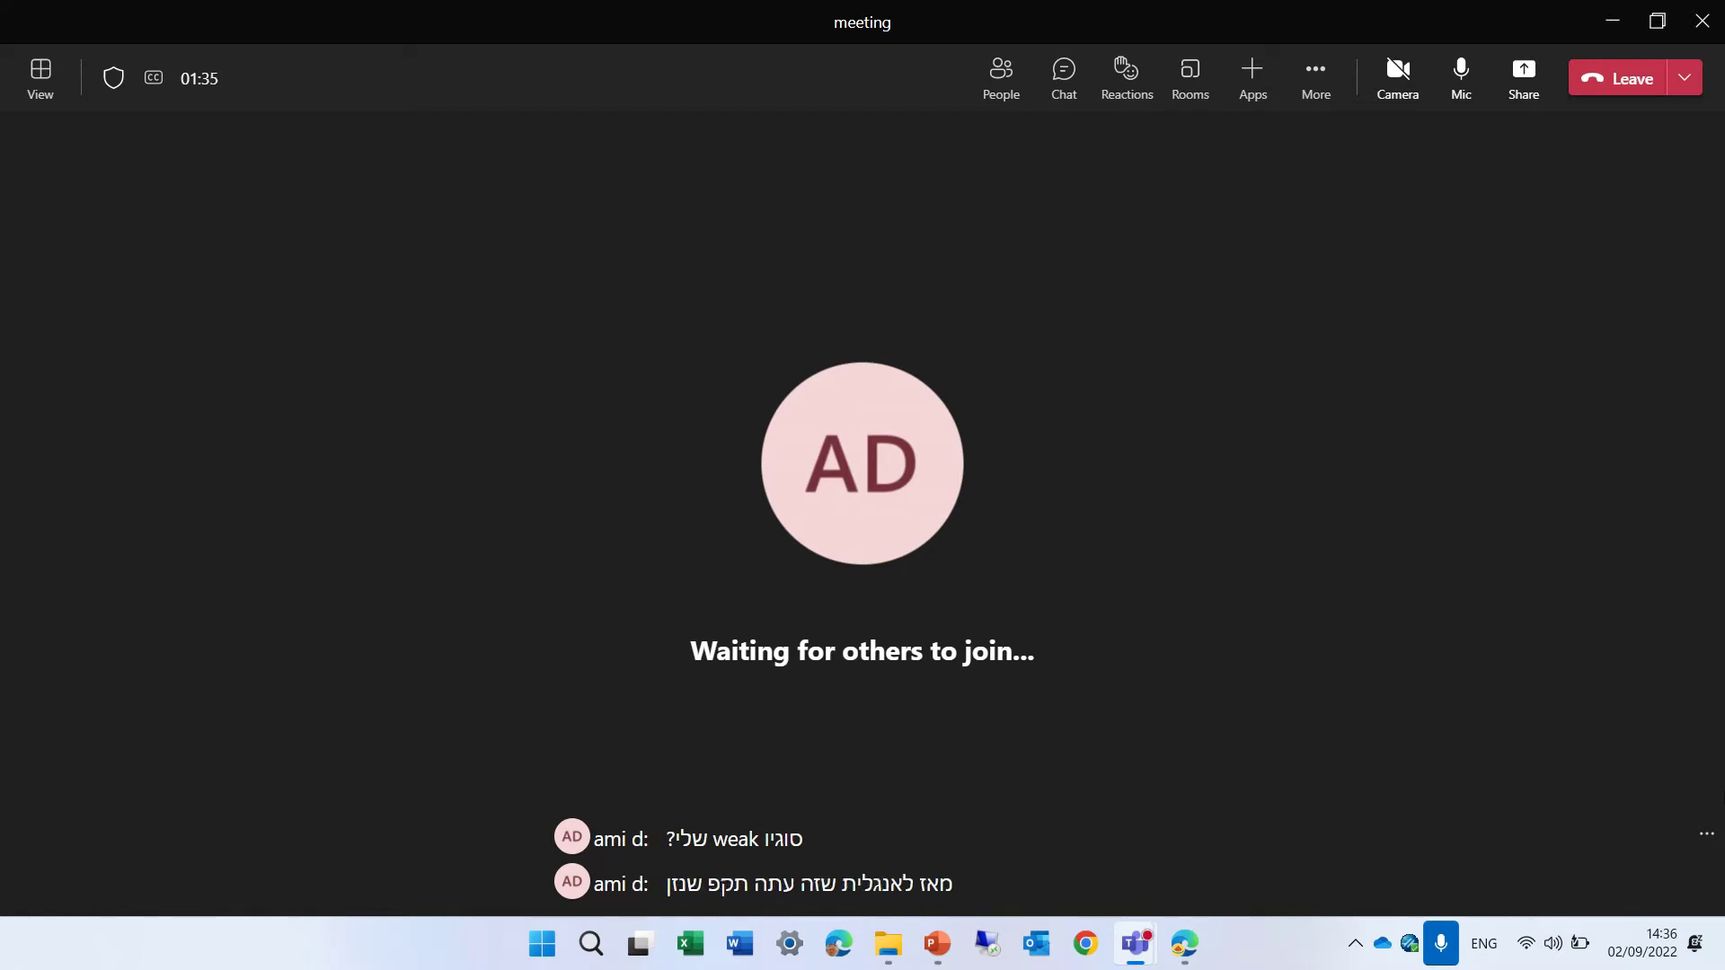
# Set the captions' spoken language back to English (US).
pyautogui.click(1707, 835)
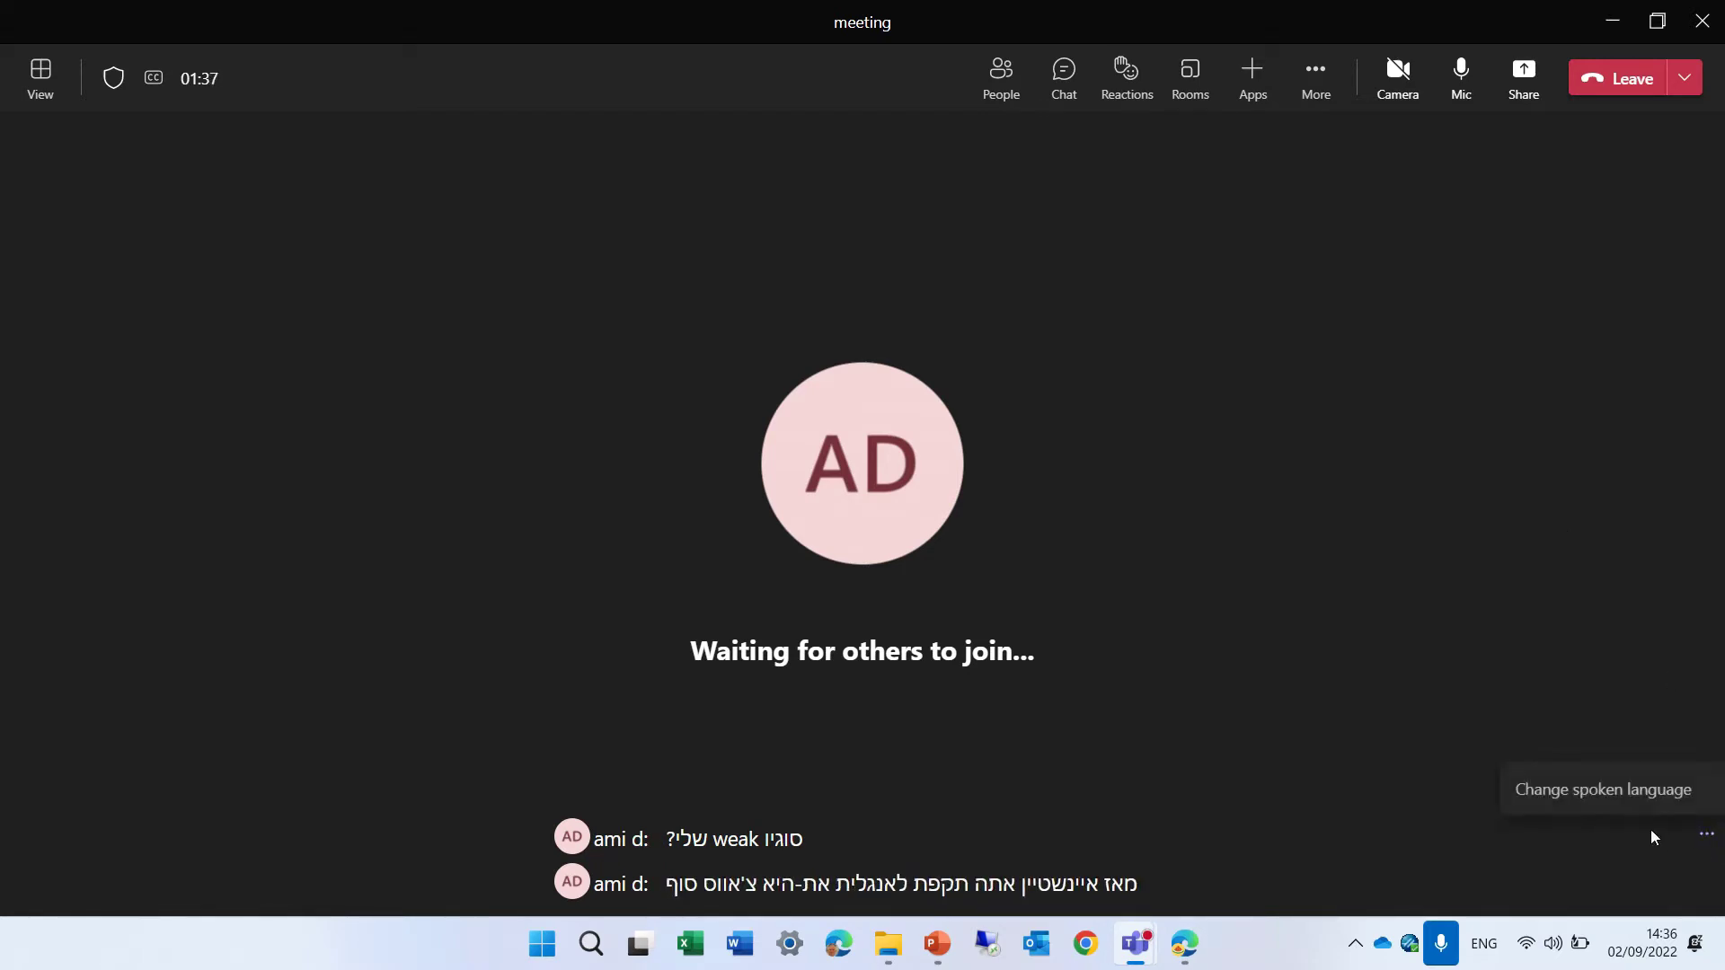
pyautogui.click(1643, 794)
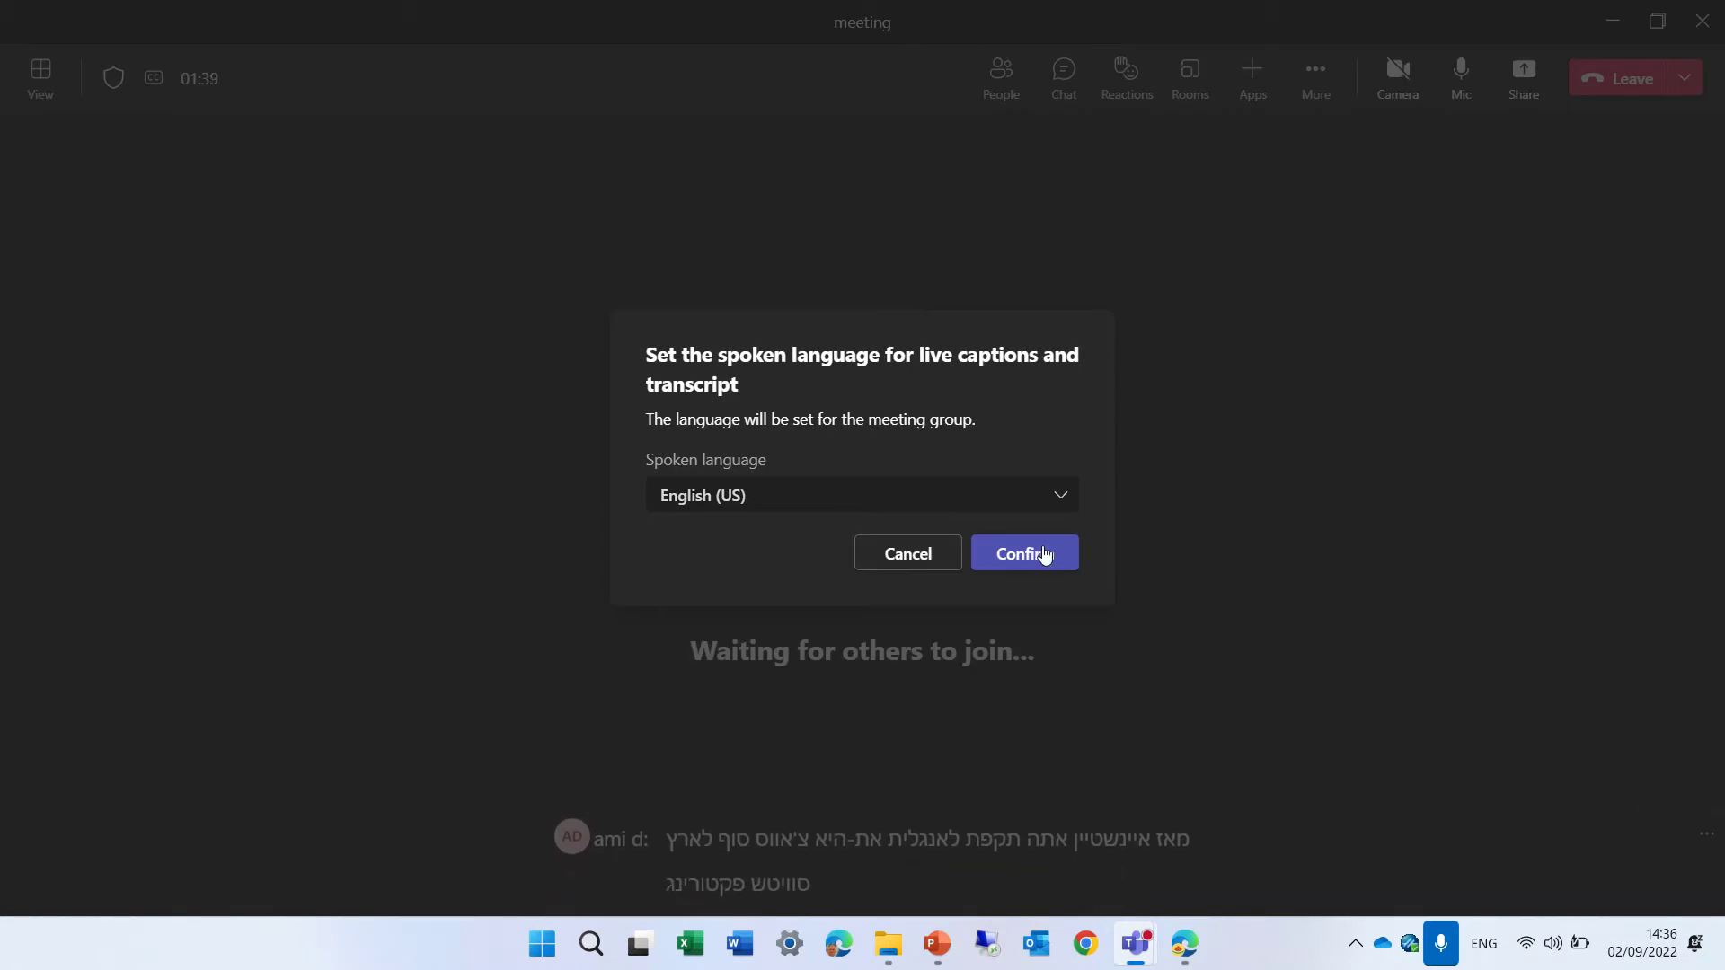
pyautogui.click(951, 509)
pyautogui.click(1085, 466)
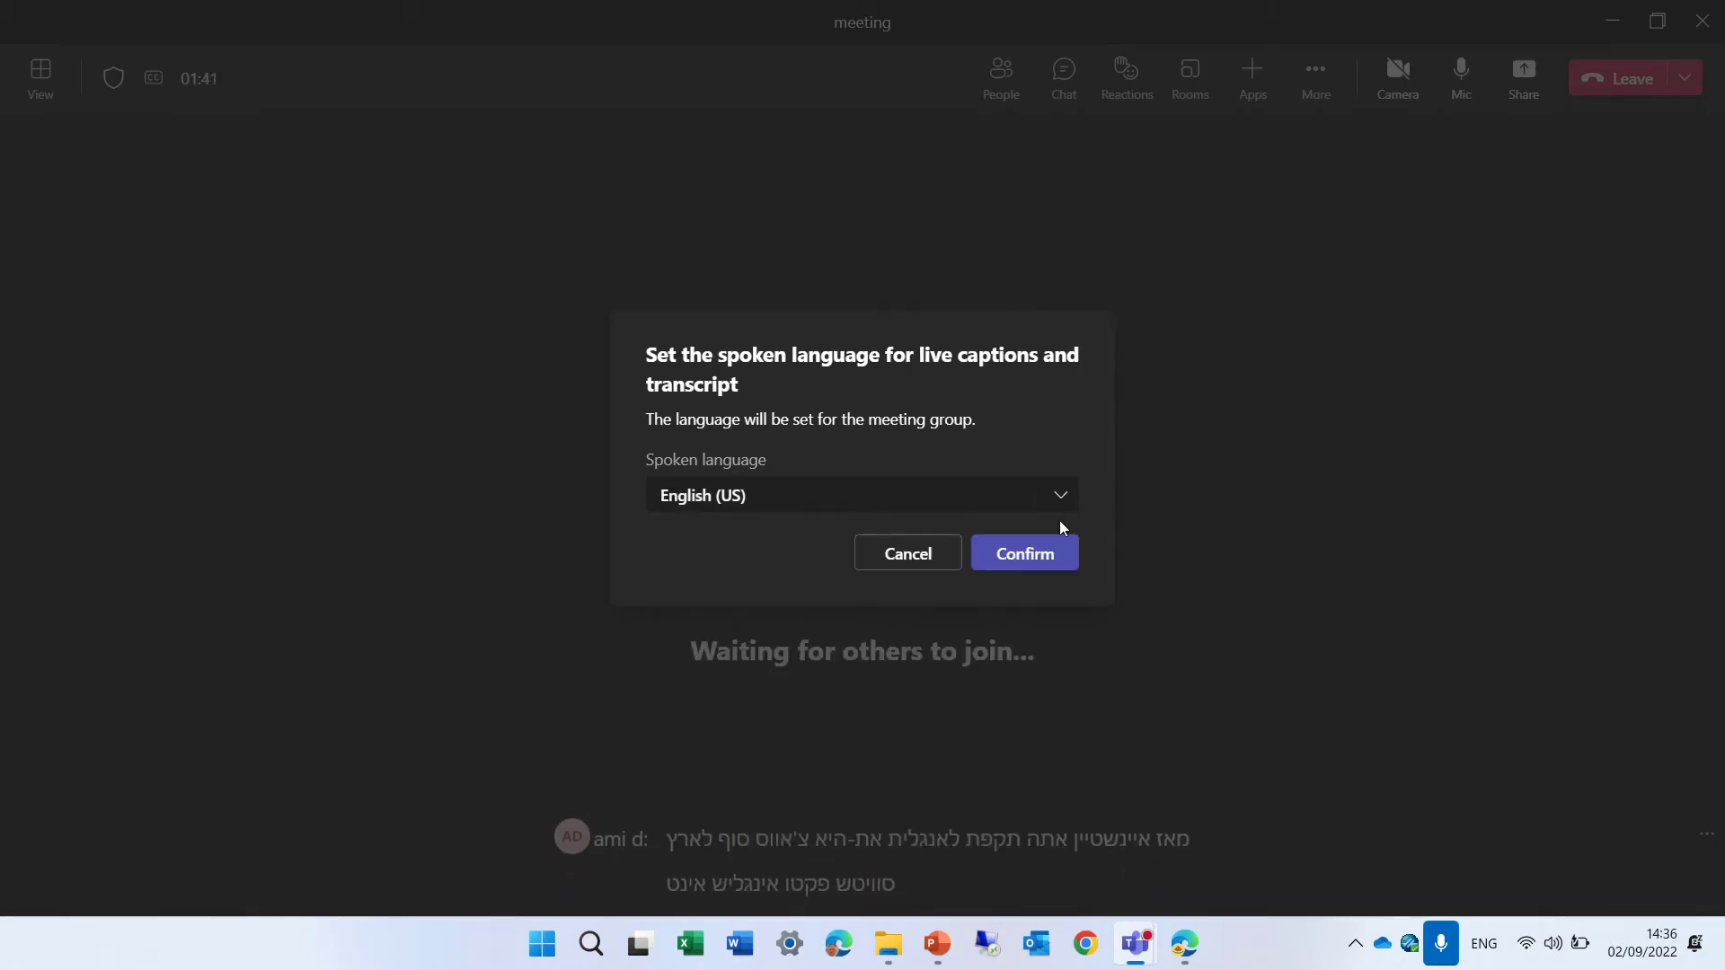
pyautogui.click(1049, 557)
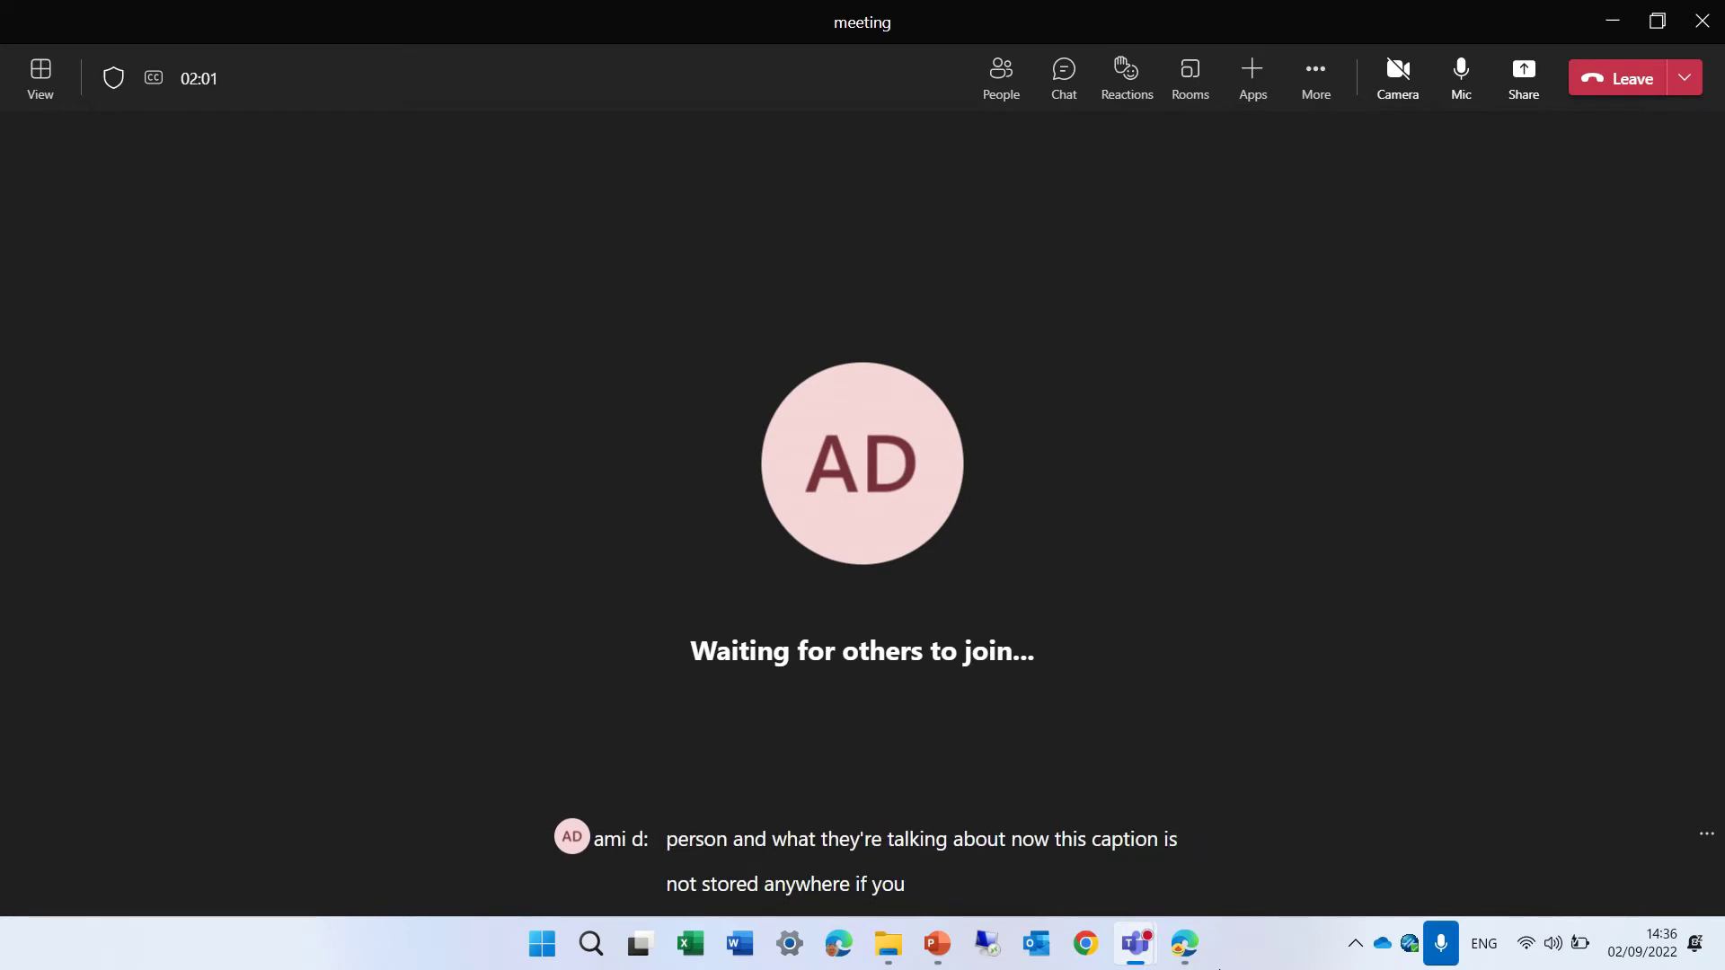
# Start transcription from the meeting's More actions menu.
pyautogui.click(1316, 95)
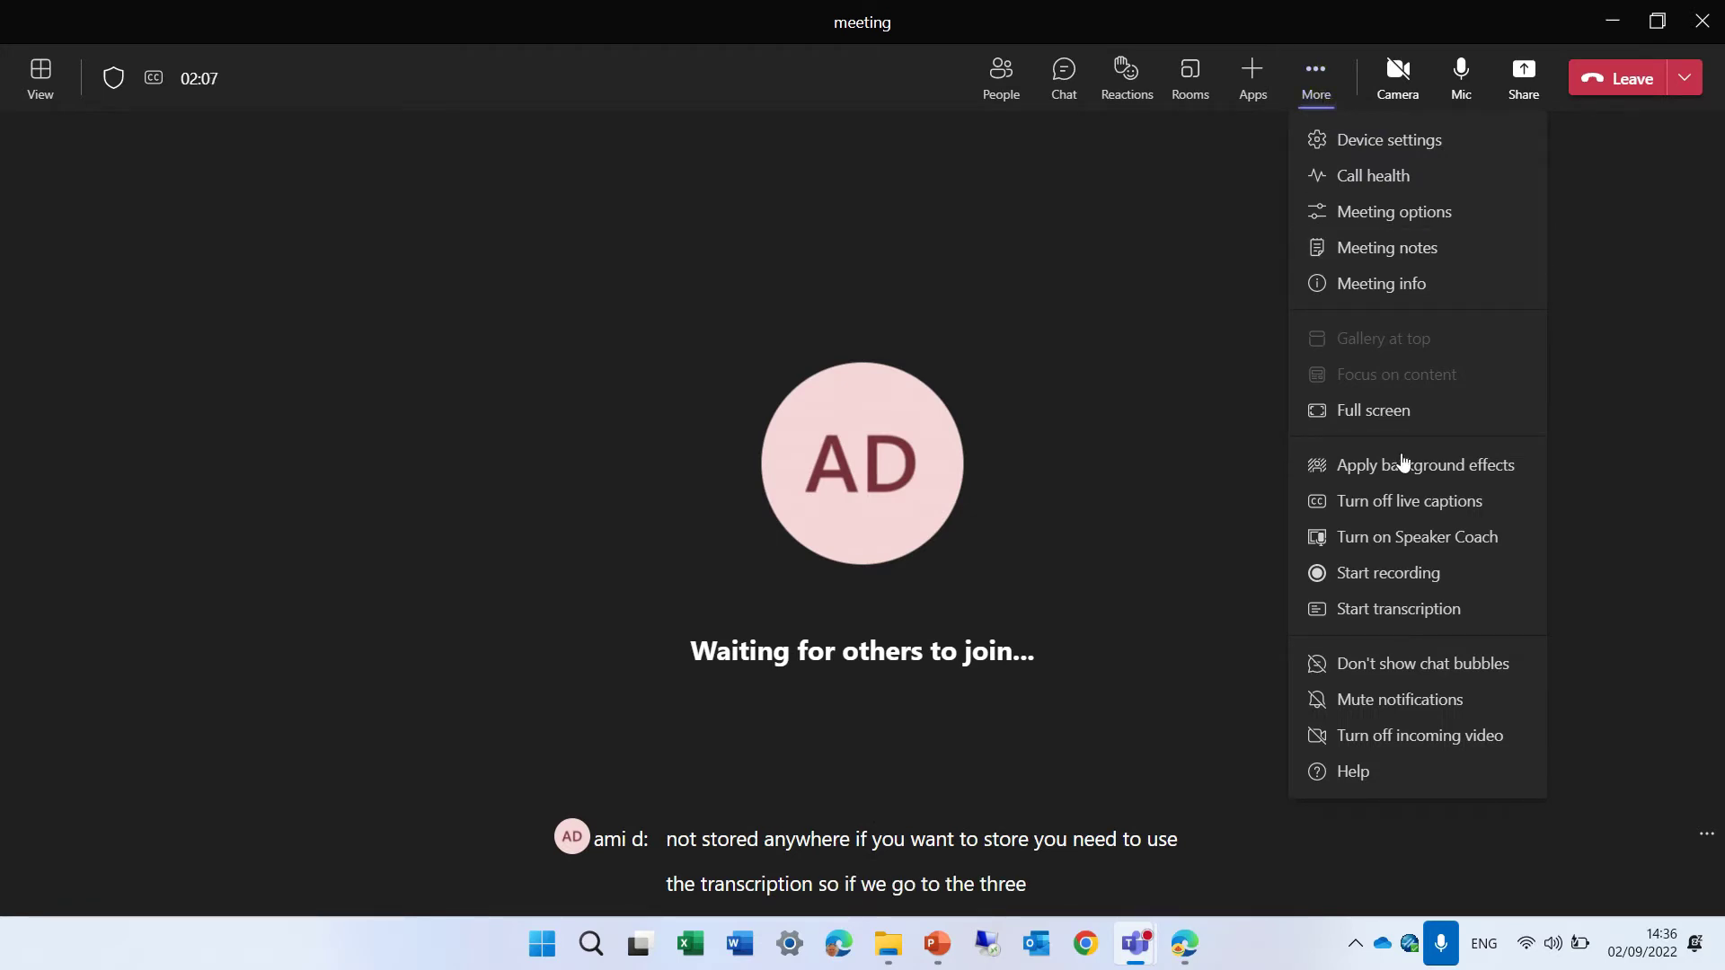
pyautogui.click(1475, 618)
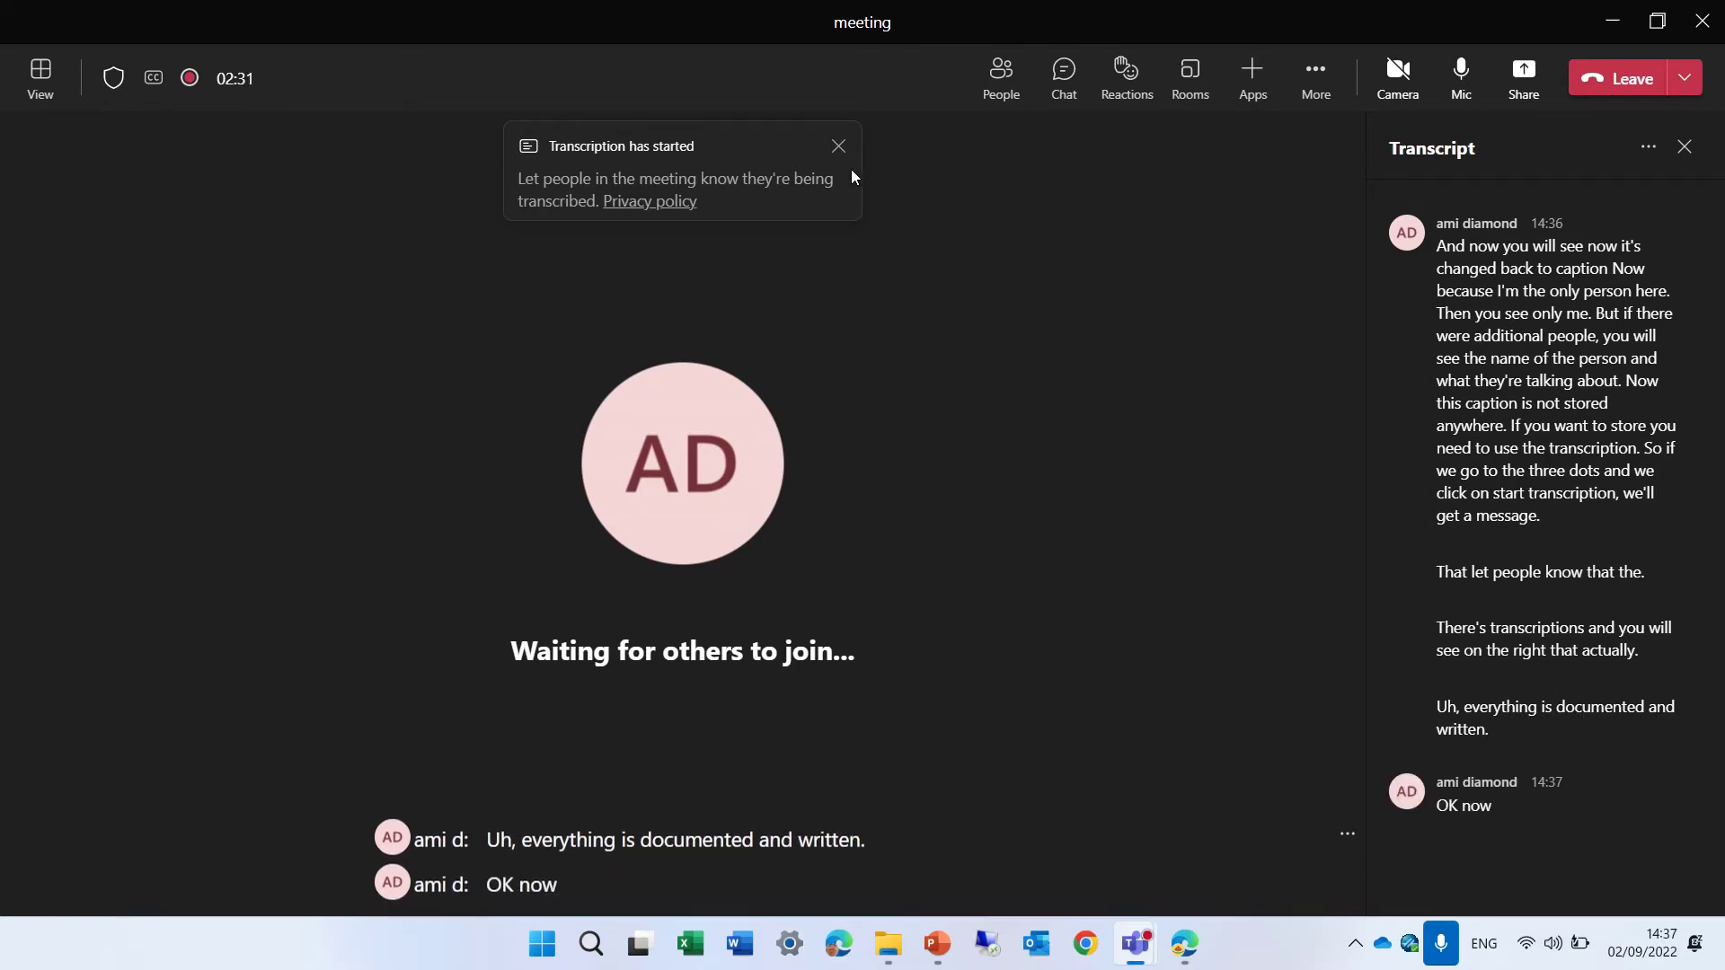
# Dismiss the transcription notice and switch the transcript's spoken language to Hebrew (Israel).
pyautogui.click(838, 146)
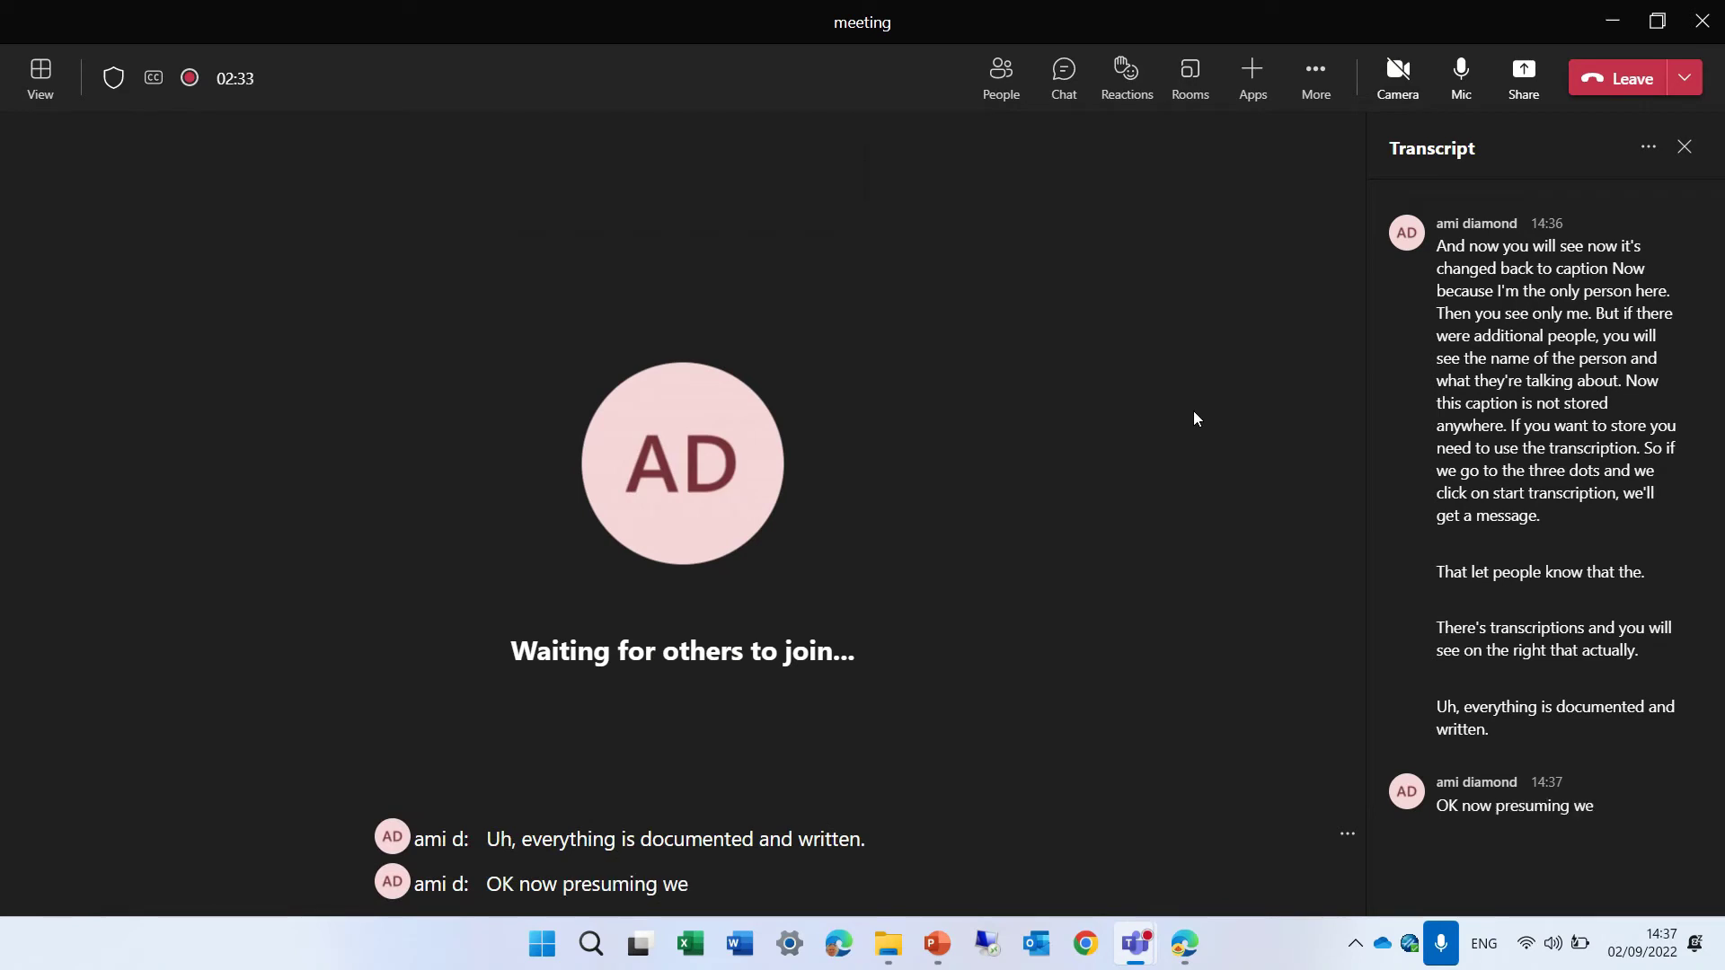
pyautogui.click(1648, 149)
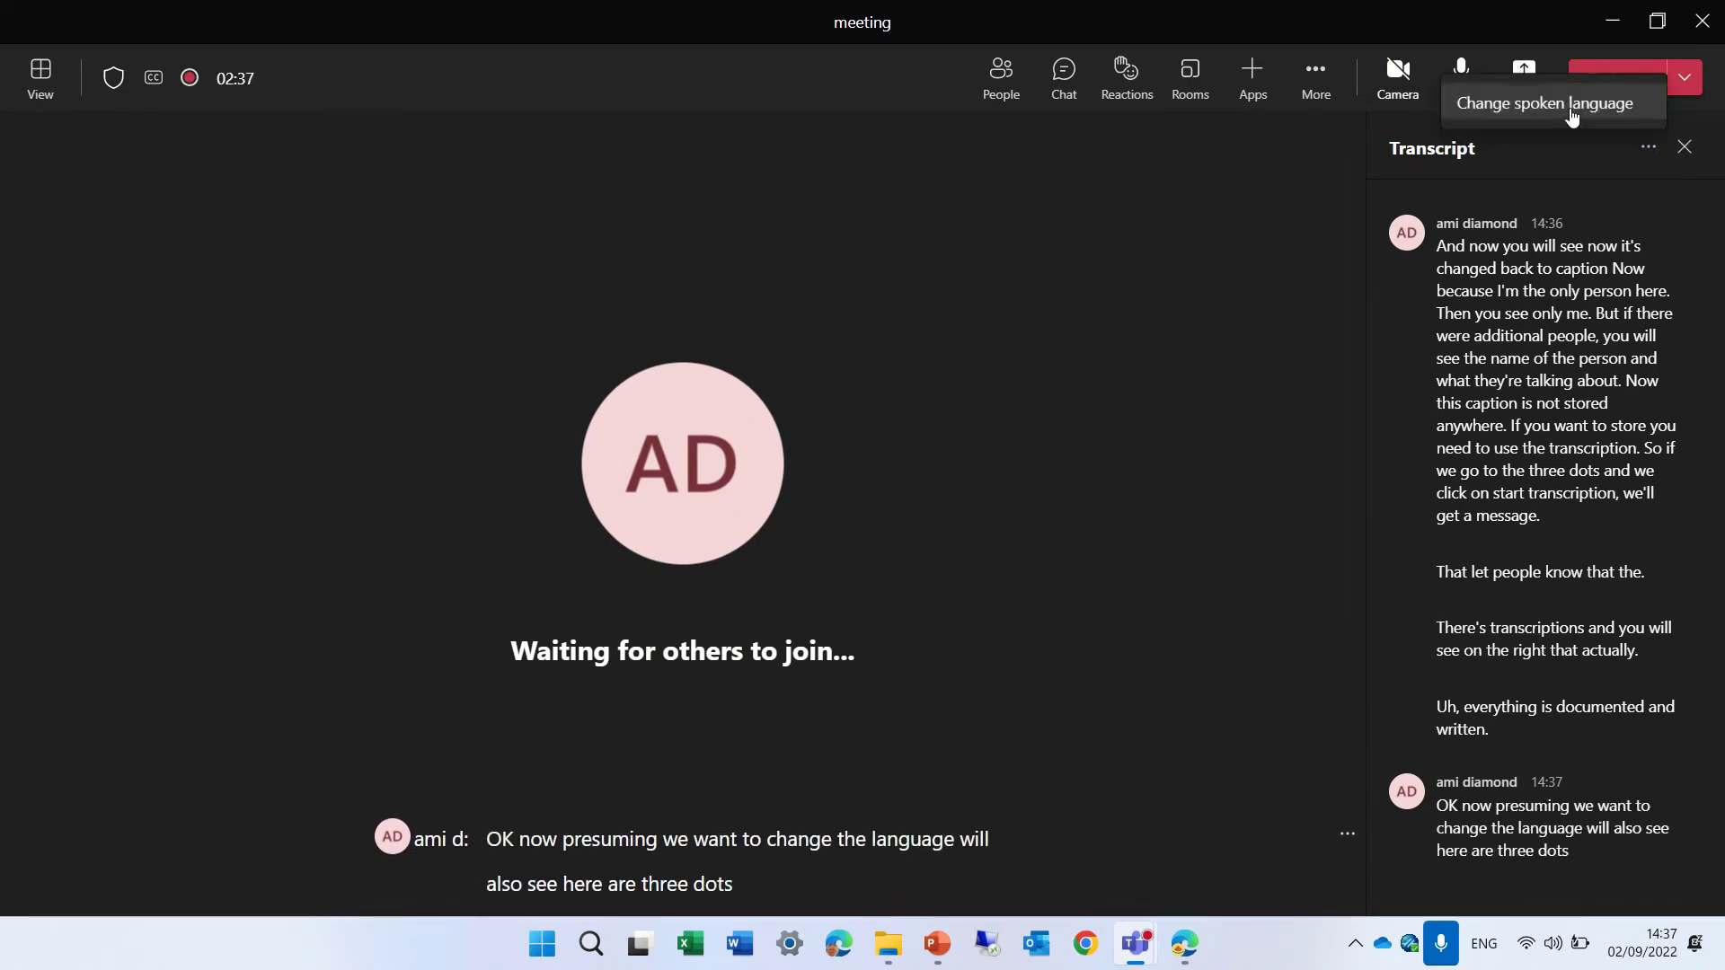
pyautogui.click(1570, 108)
pyautogui.click(1010, 495)
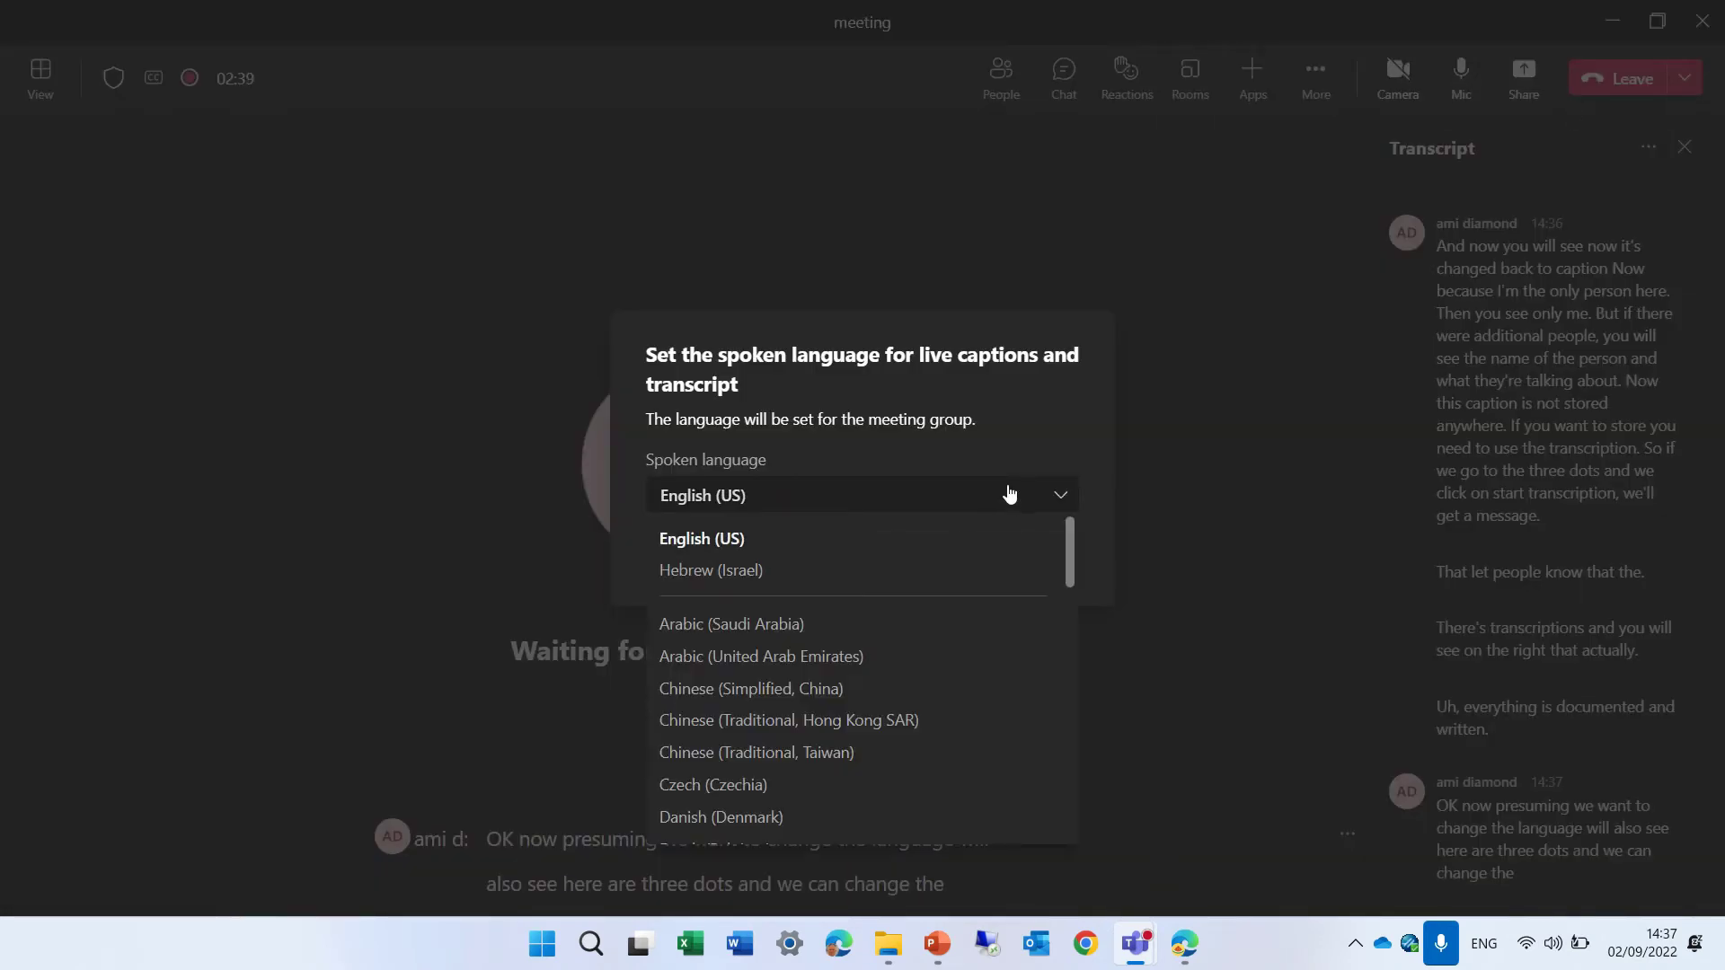
pyautogui.moveTo(1071, 573); pyautogui.dragTo(1062, 689)
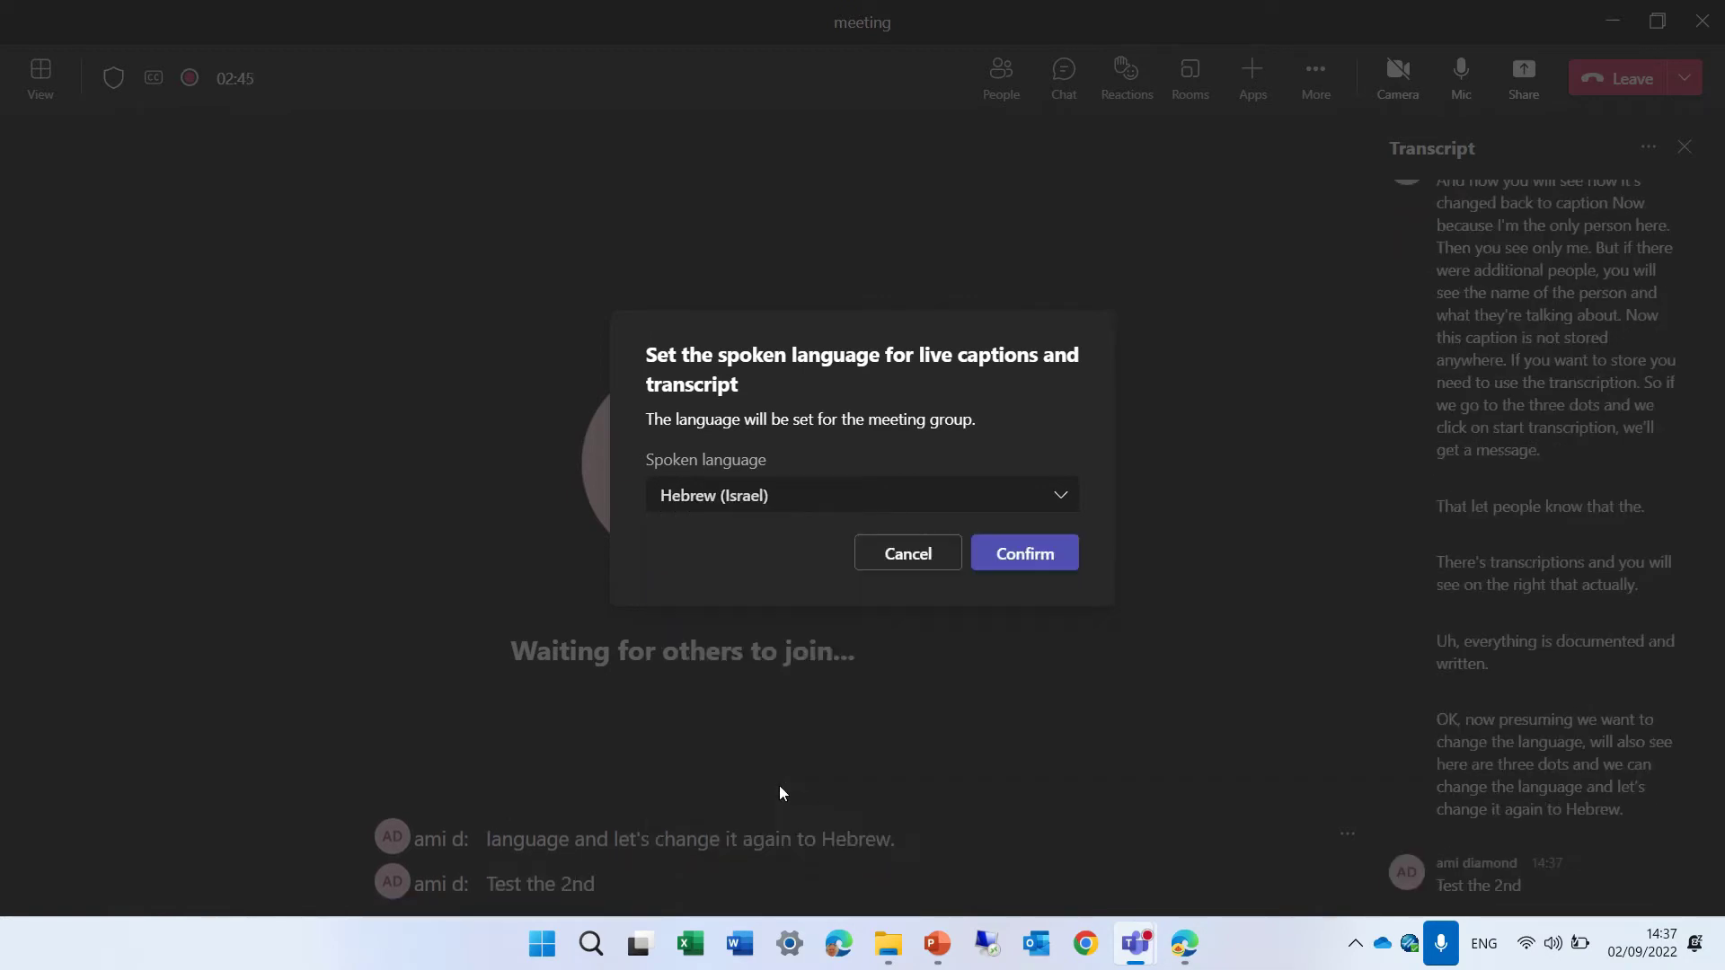
pyautogui.click(1048, 553)
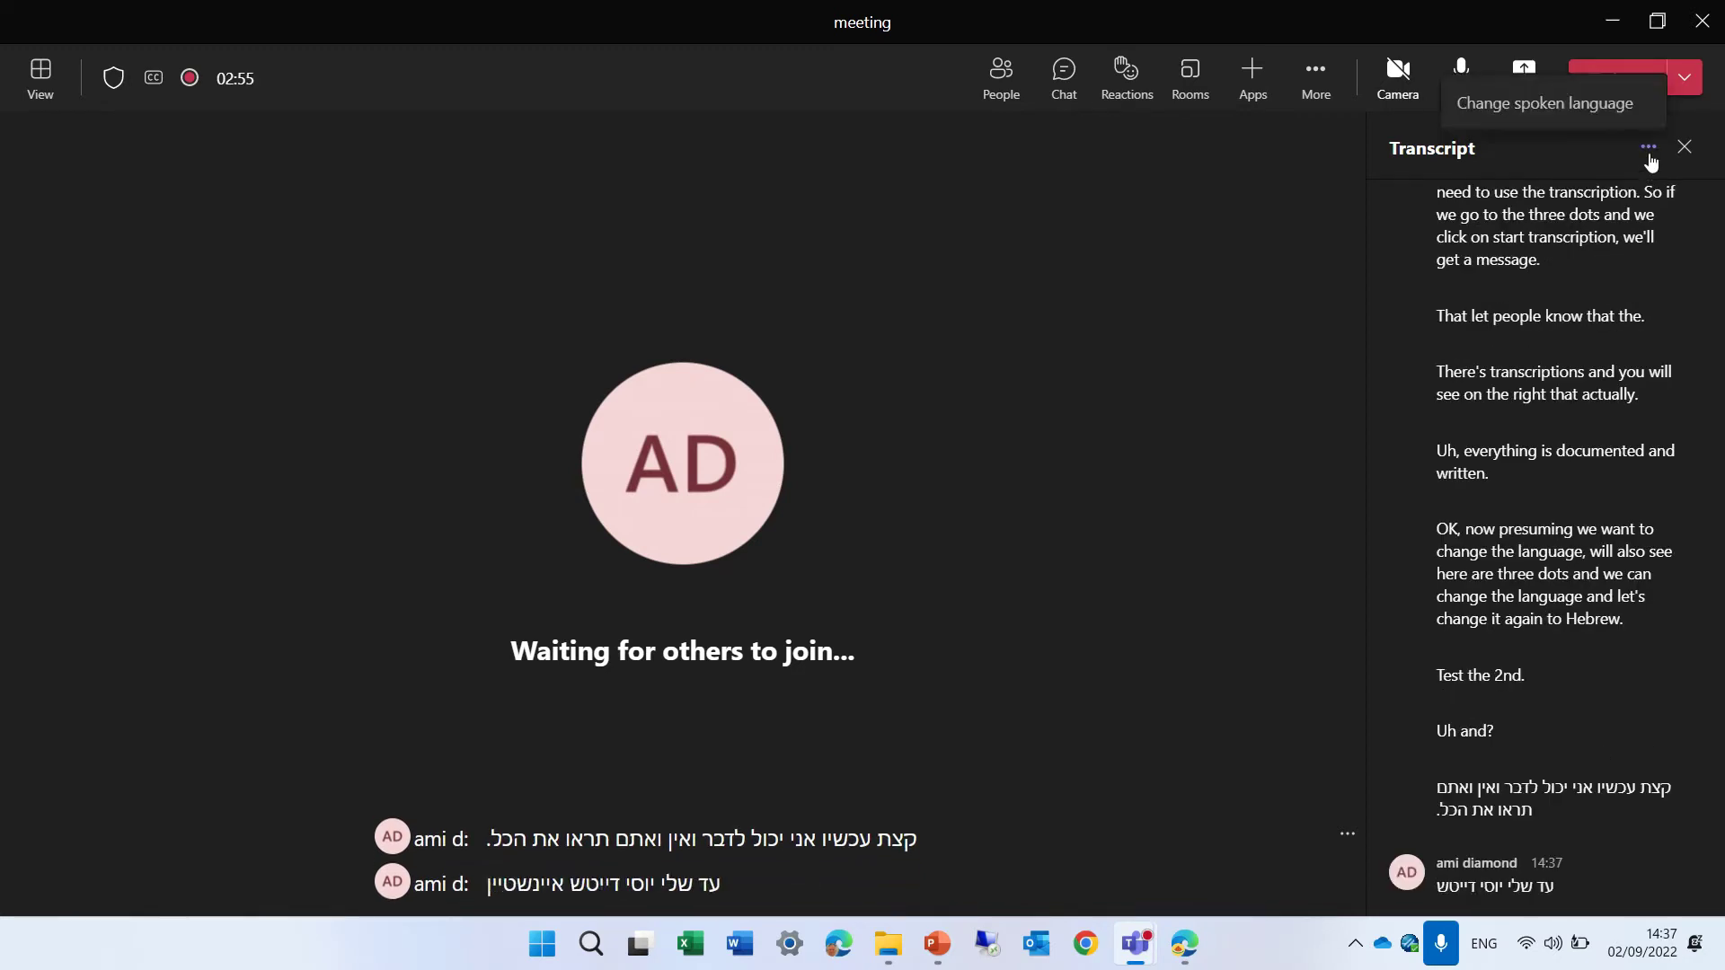
# Switch the transcript's spoken language back to English (US).
pyautogui.click(1583, 108)
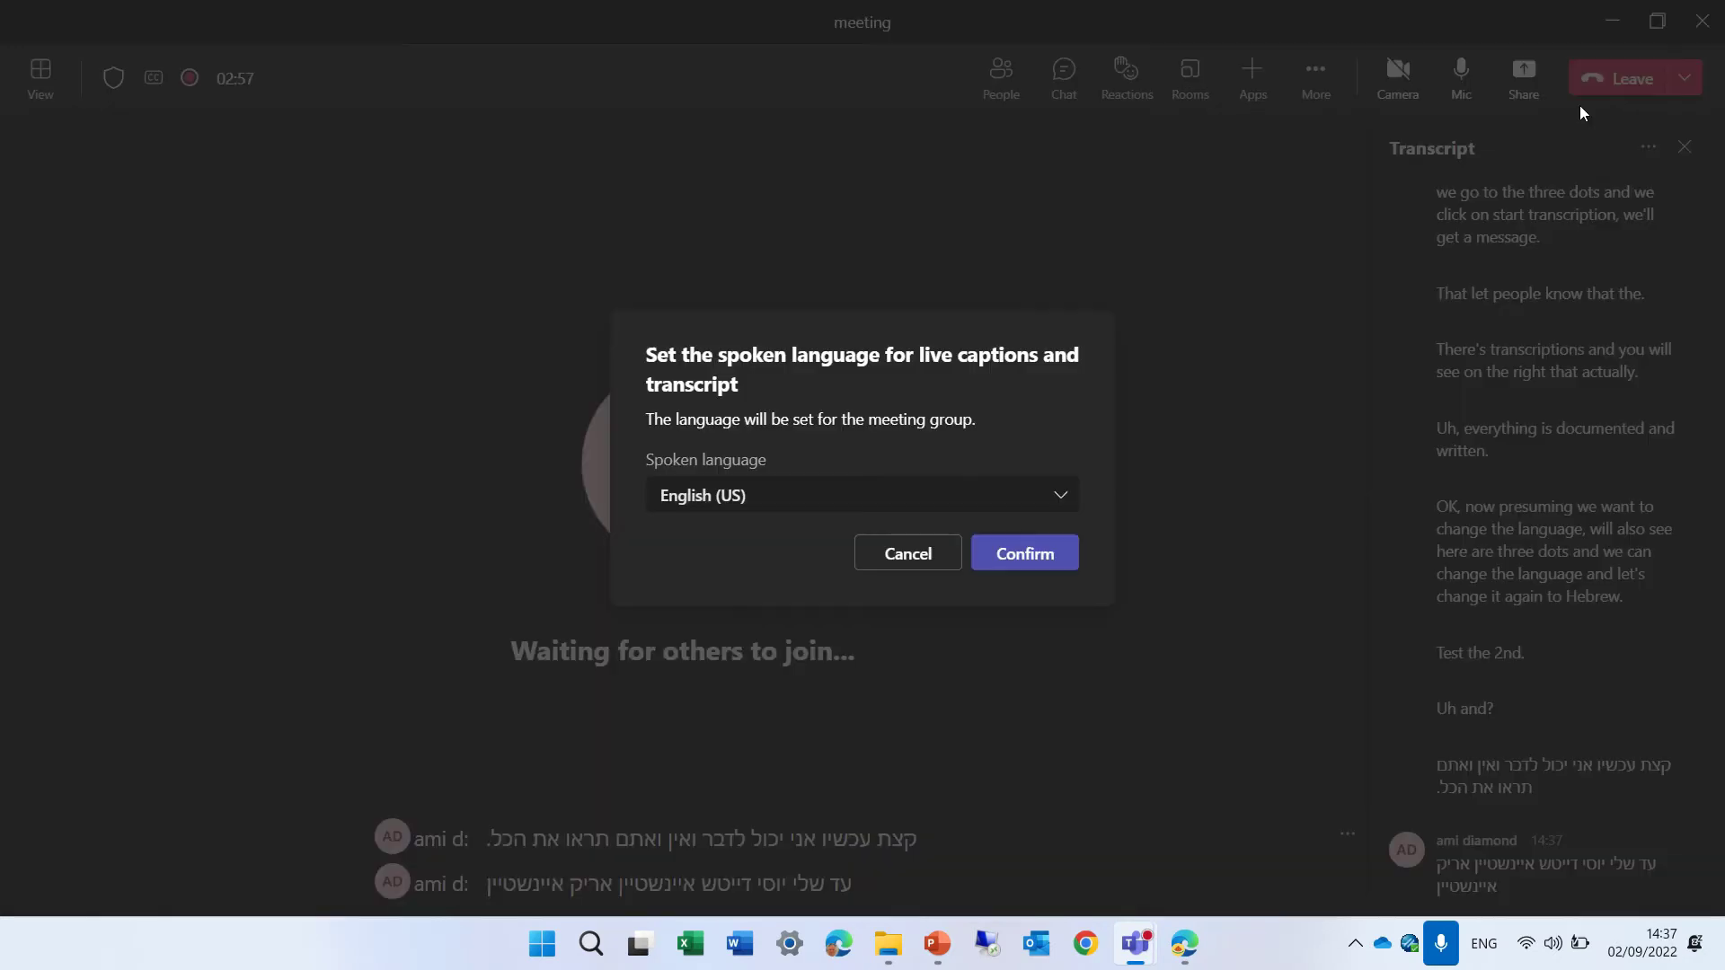
pyautogui.click(1010, 555)
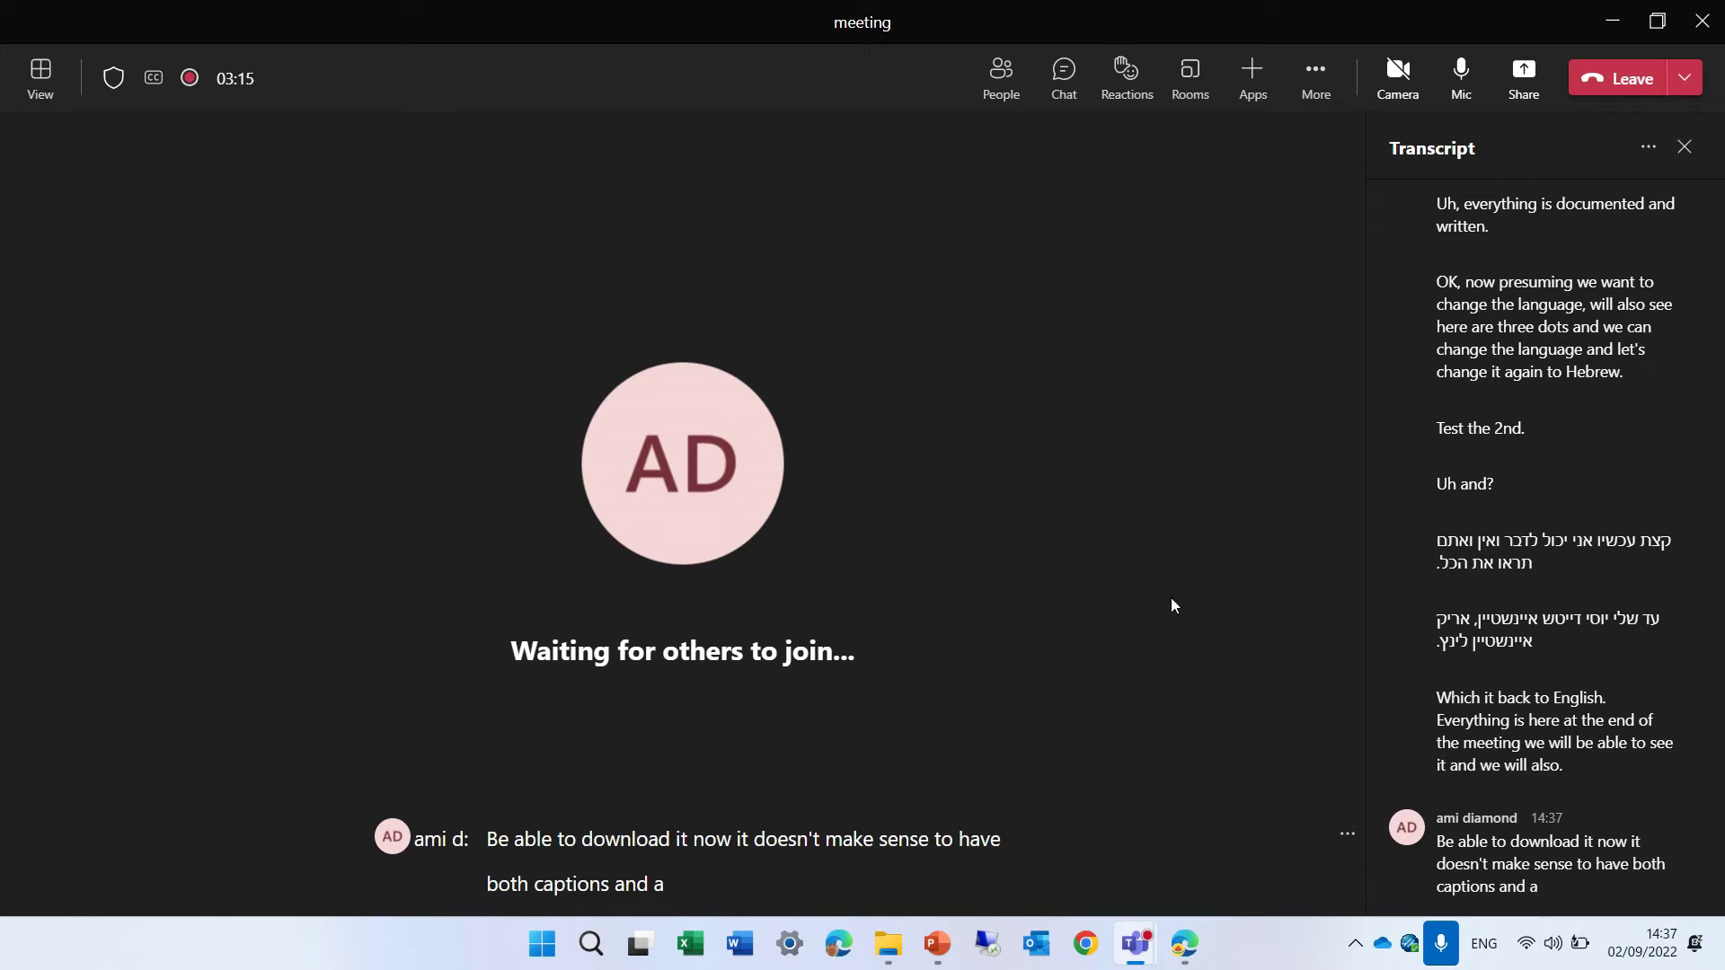
pyautogui.click(1316, 87)
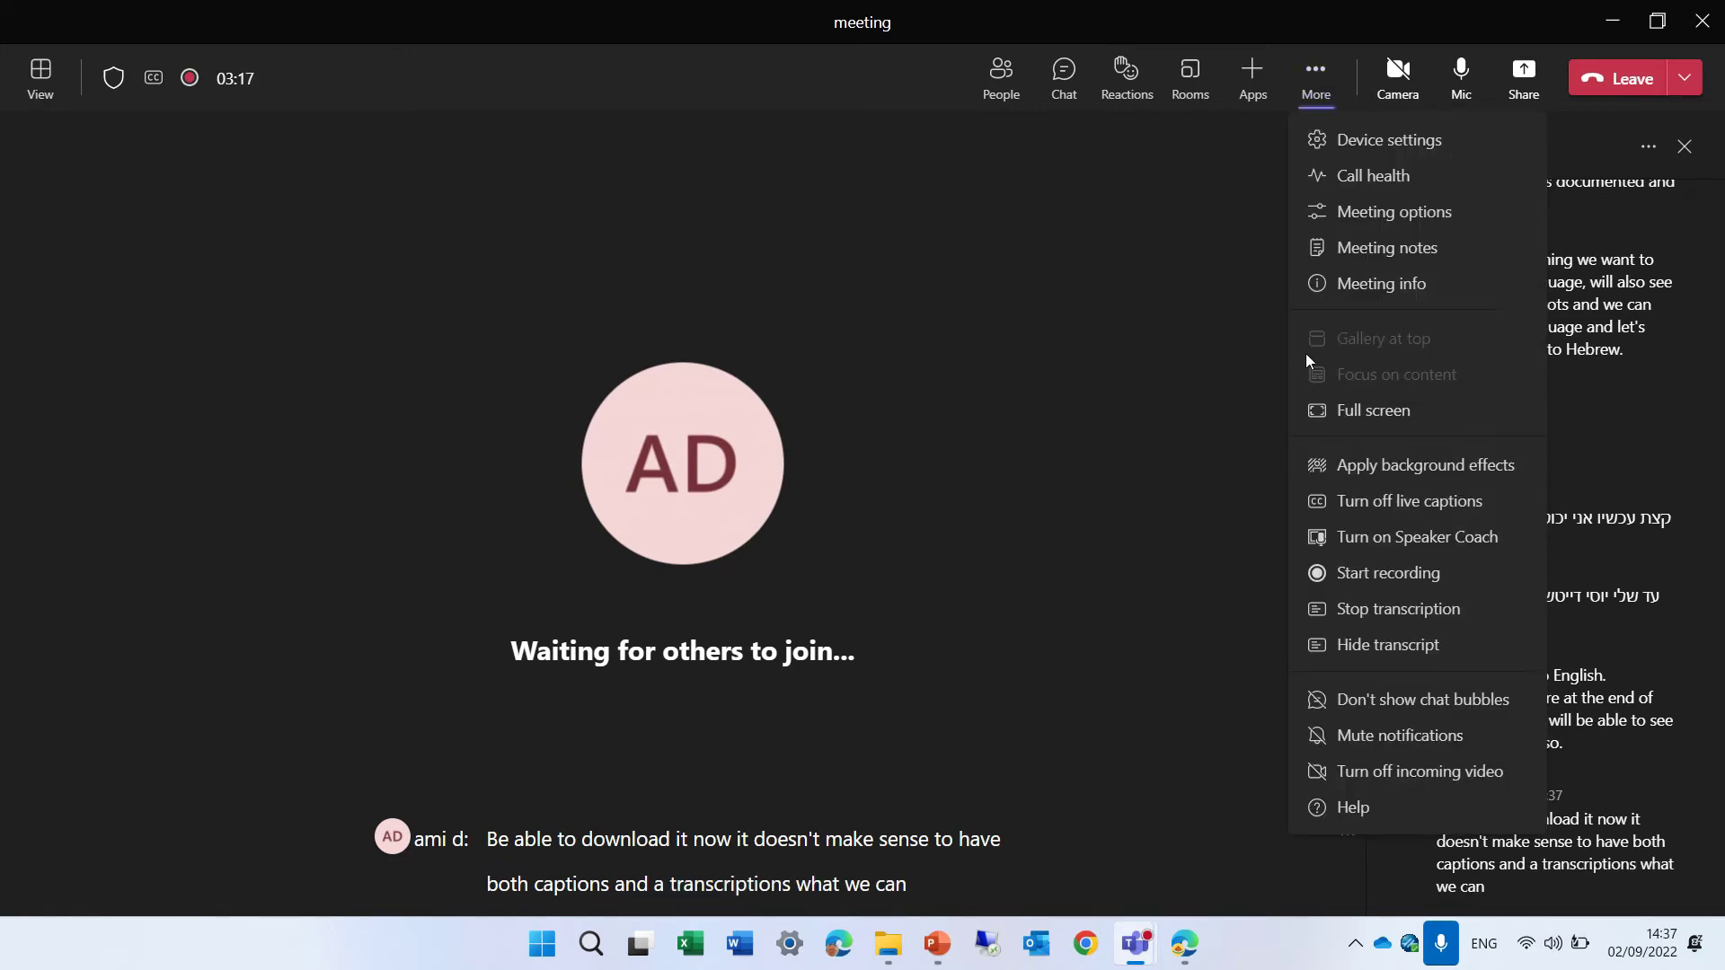
# Turn off live captions, then hide the Transcript panel and show it again.
pyautogui.click(1489, 505)
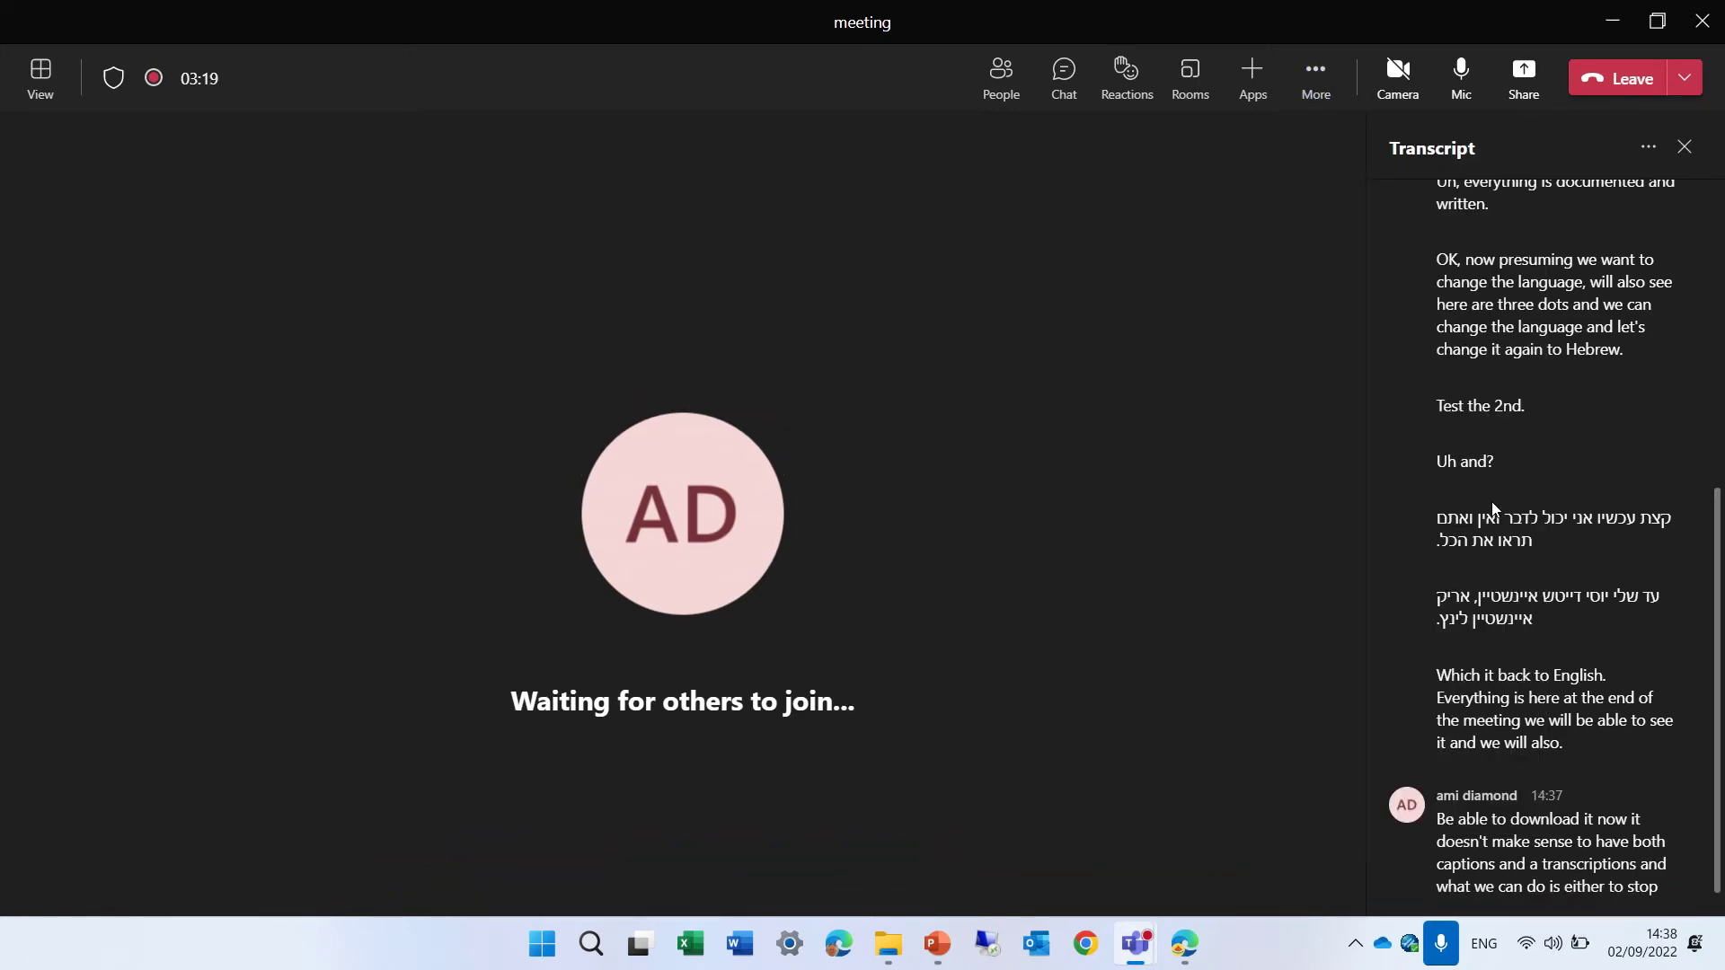
pyautogui.click(1316, 81)
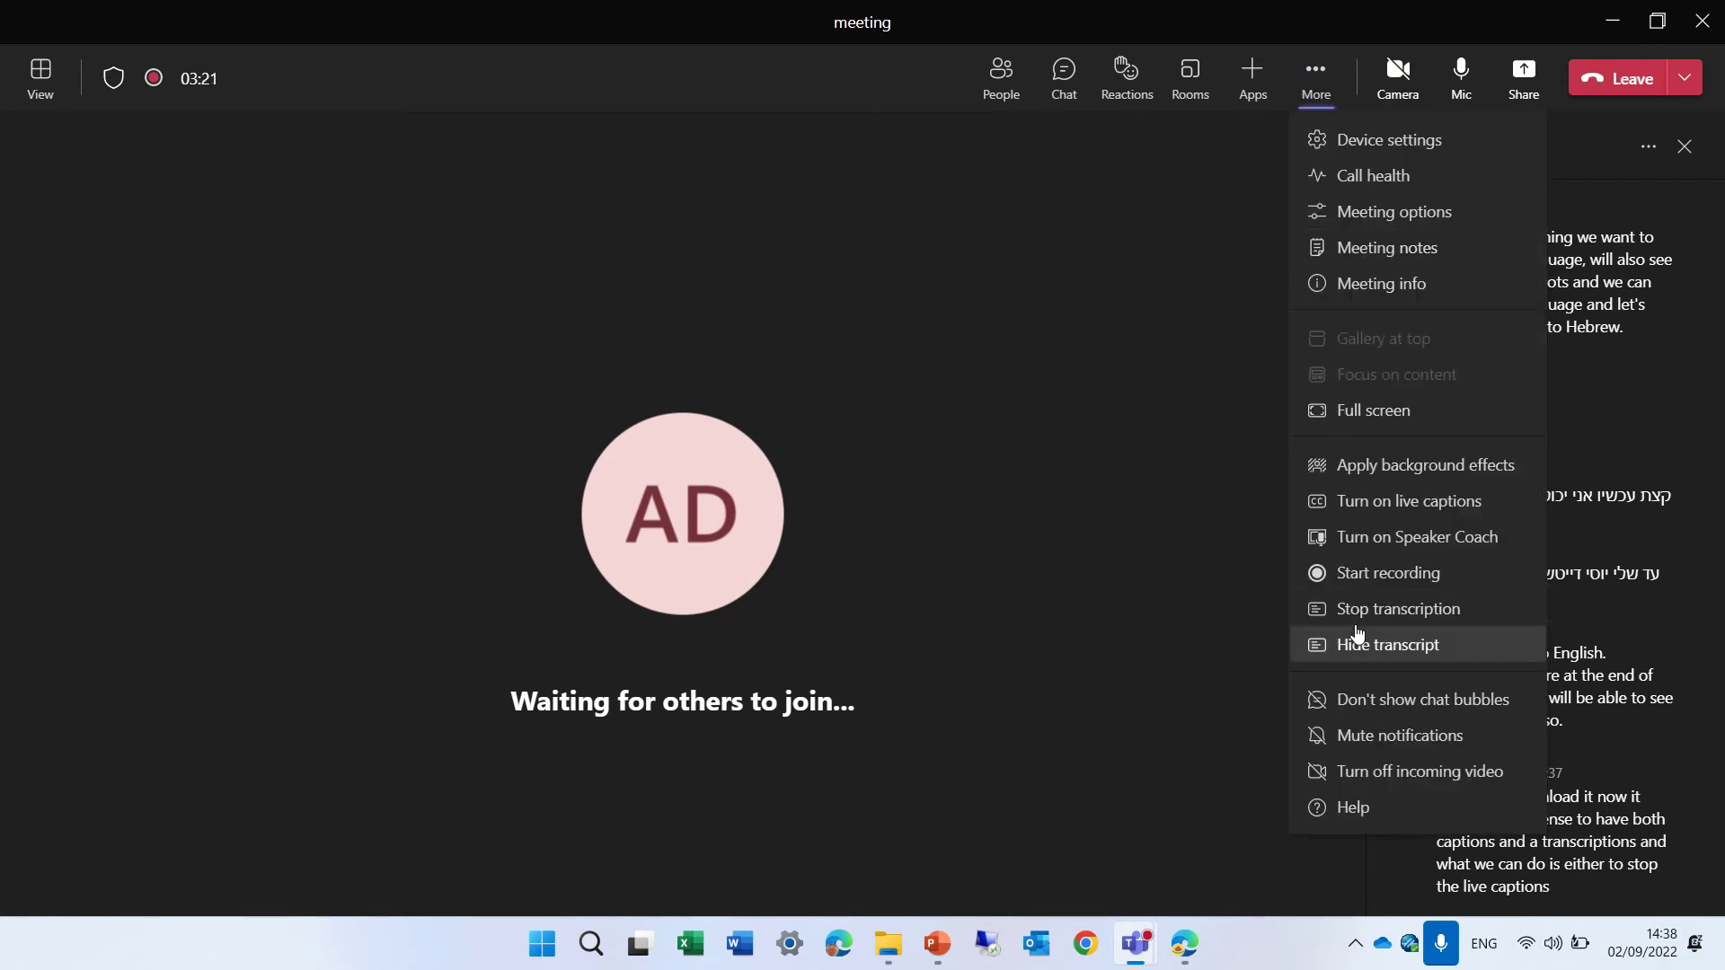
pyautogui.click(1418, 647)
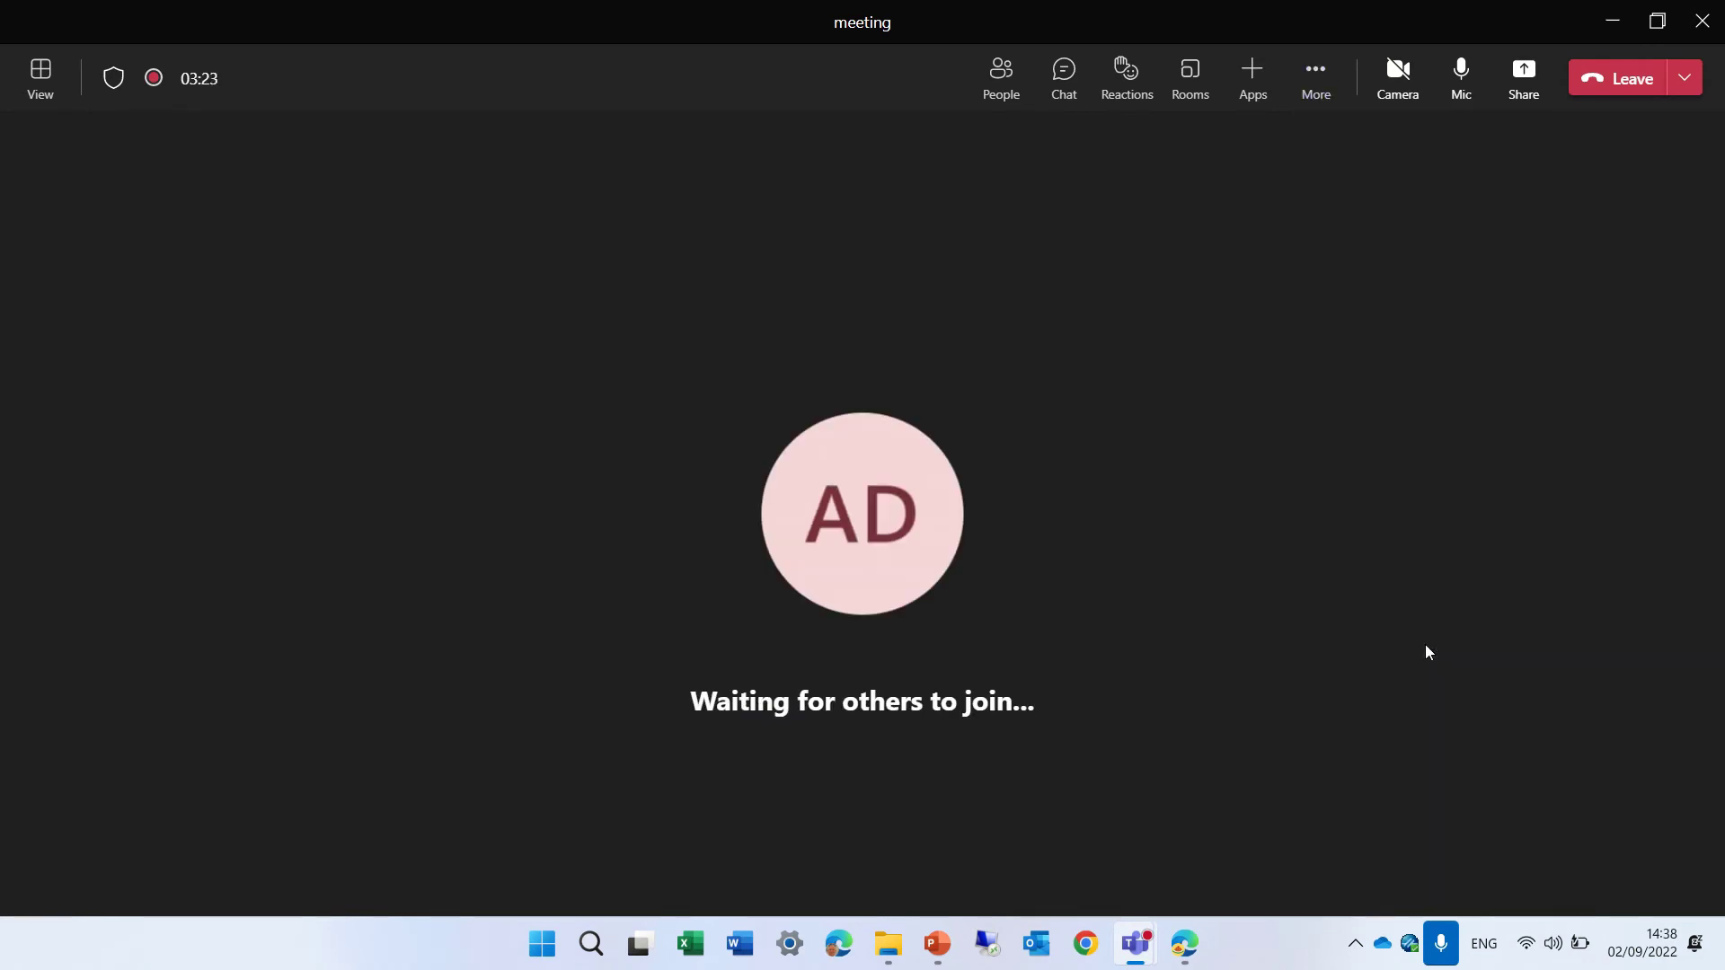
pyautogui.click(1318, 77)
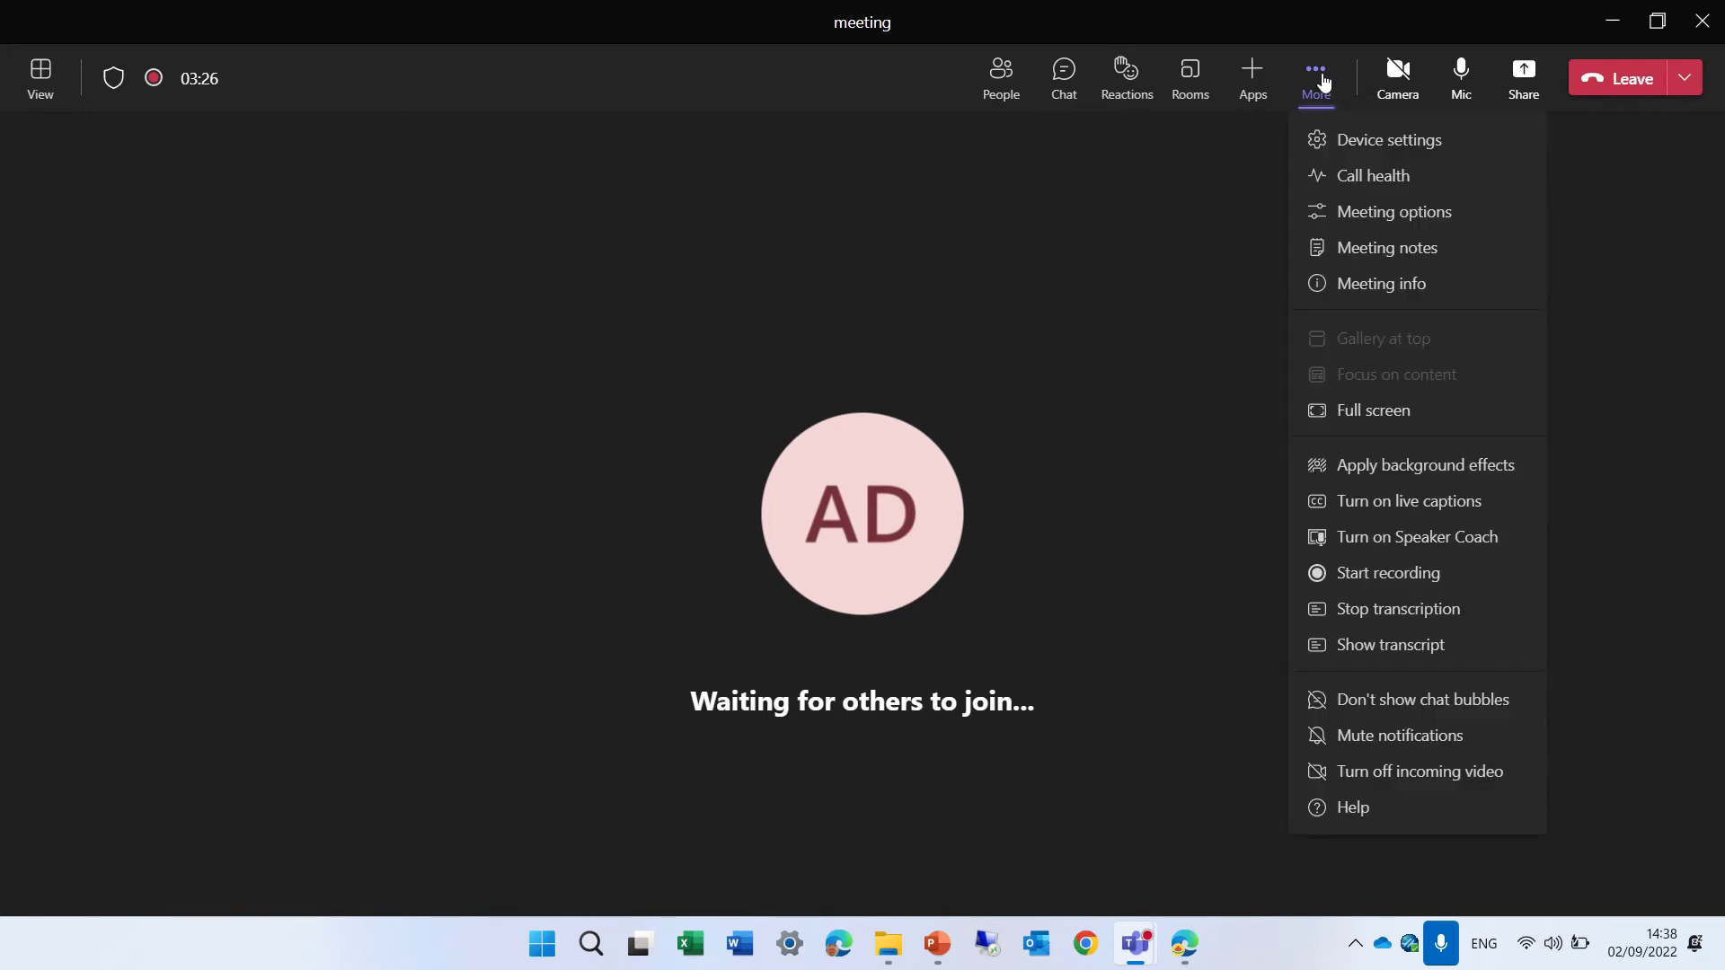
pyautogui.click(1480, 643)
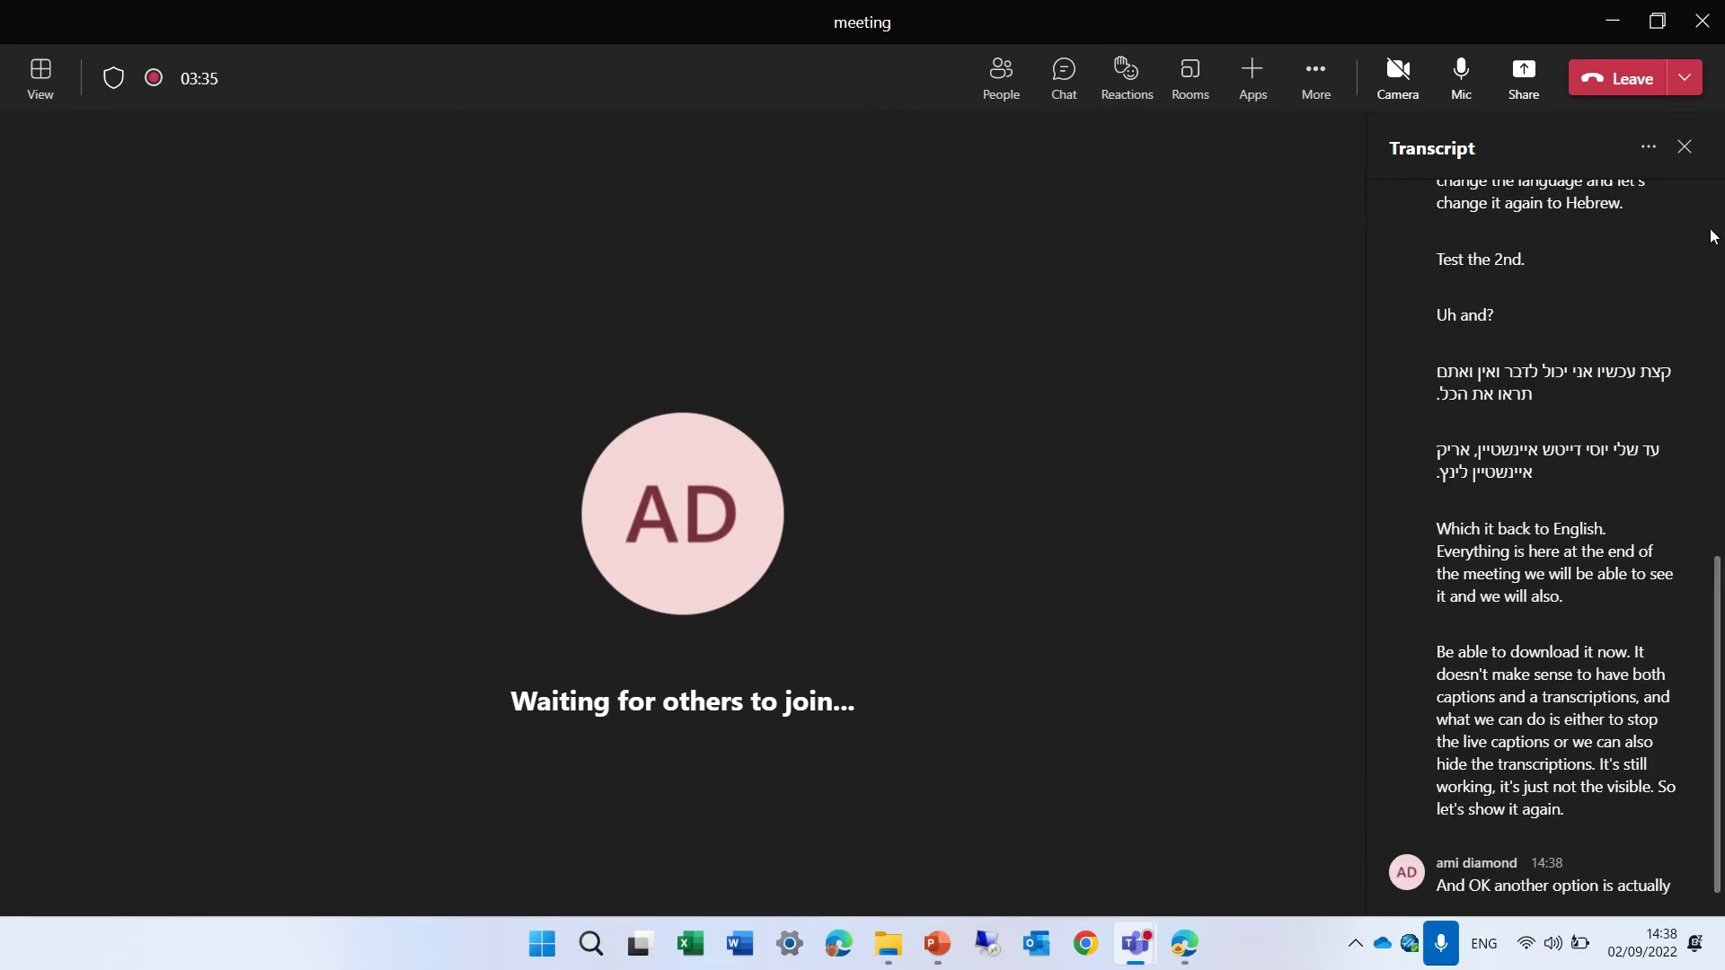
# Stop the meeting transcription, then start recording, which restarts transcription.
pyautogui.click(1315, 76)
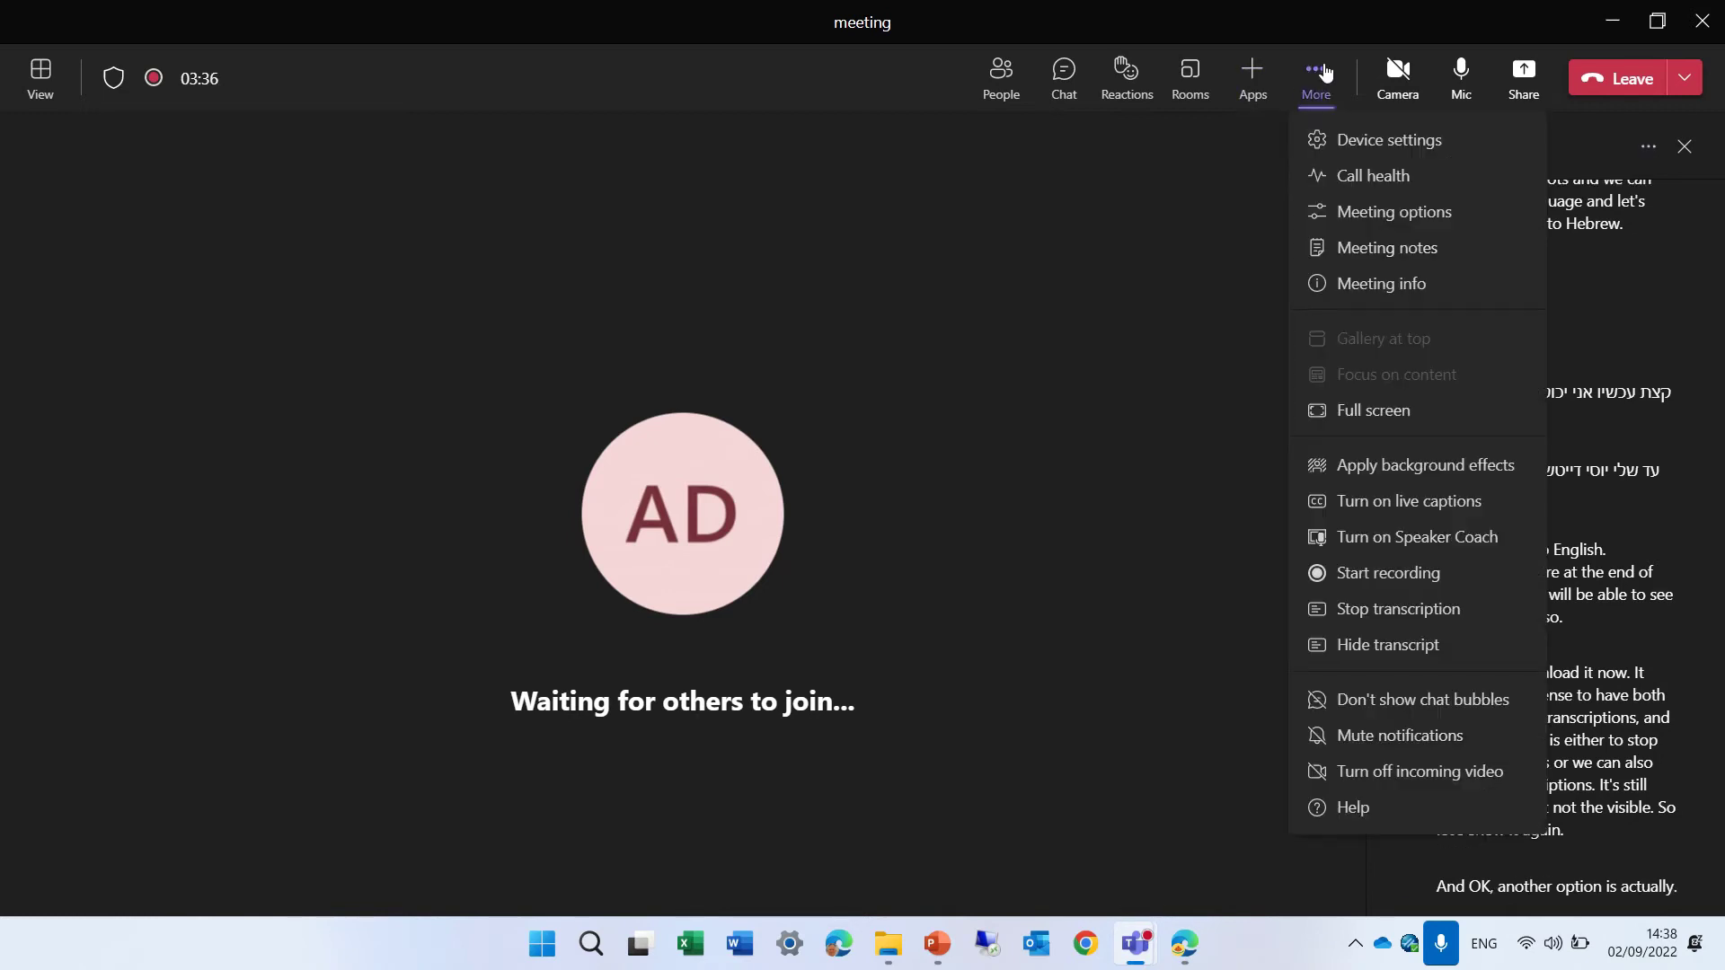
pyautogui.click(1468, 616)
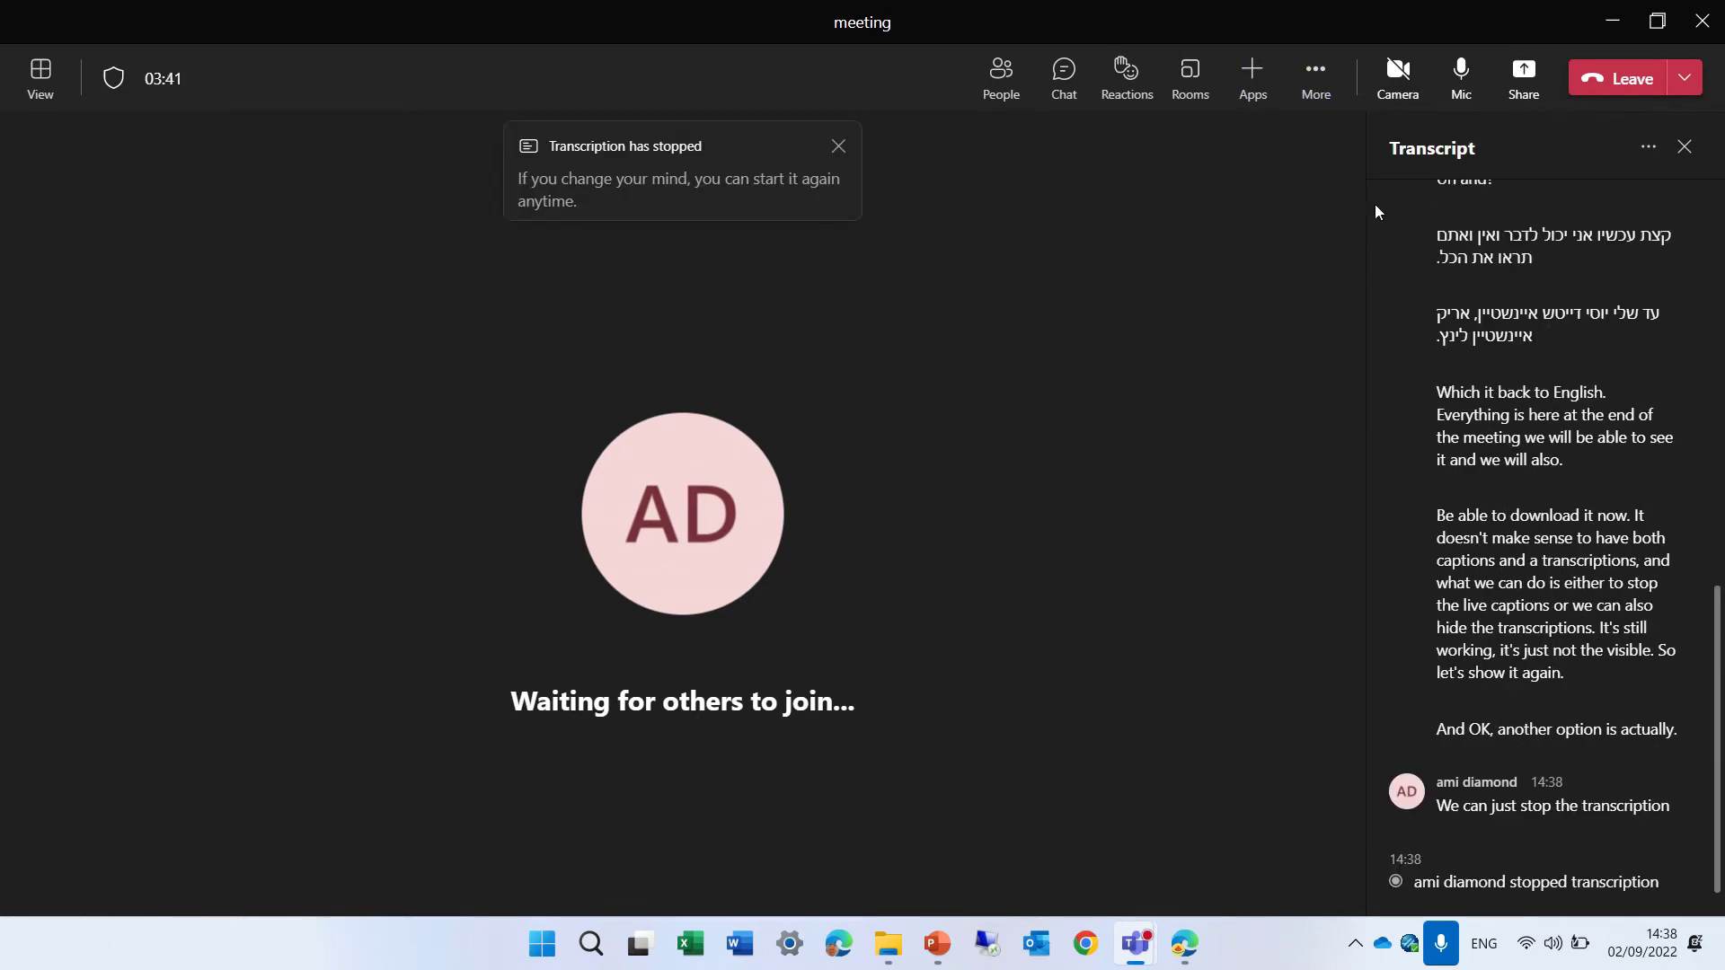
pyautogui.click(1313, 89)
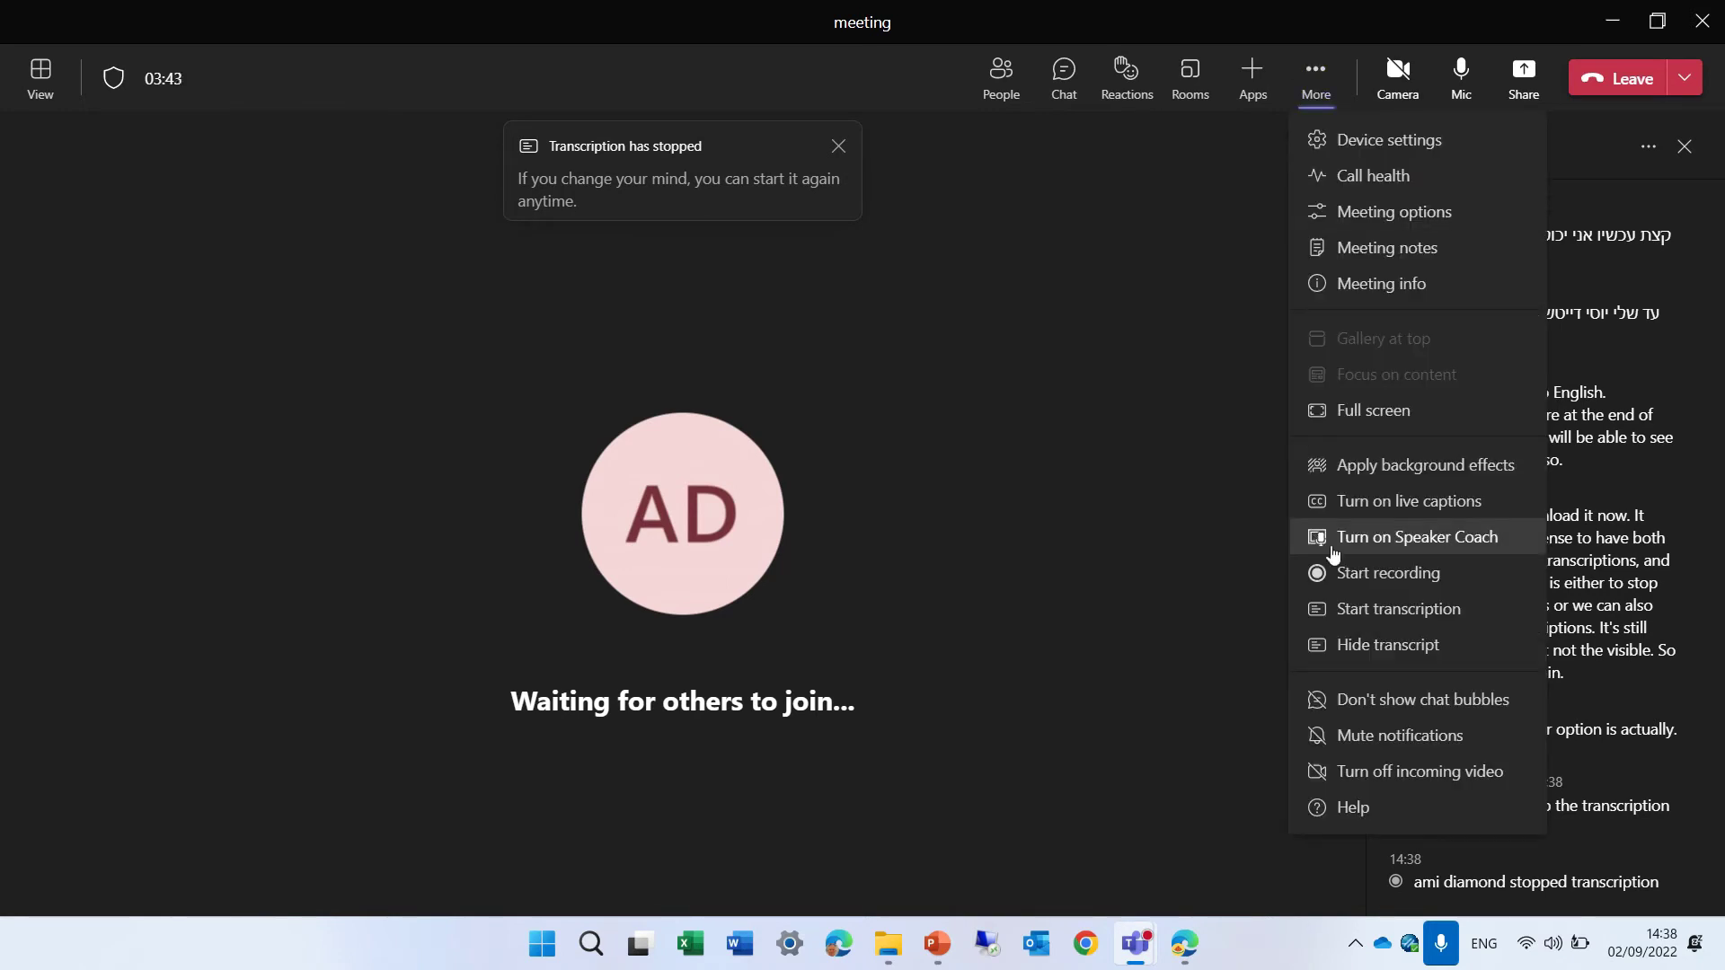
pyautogui.click(1429, 576)
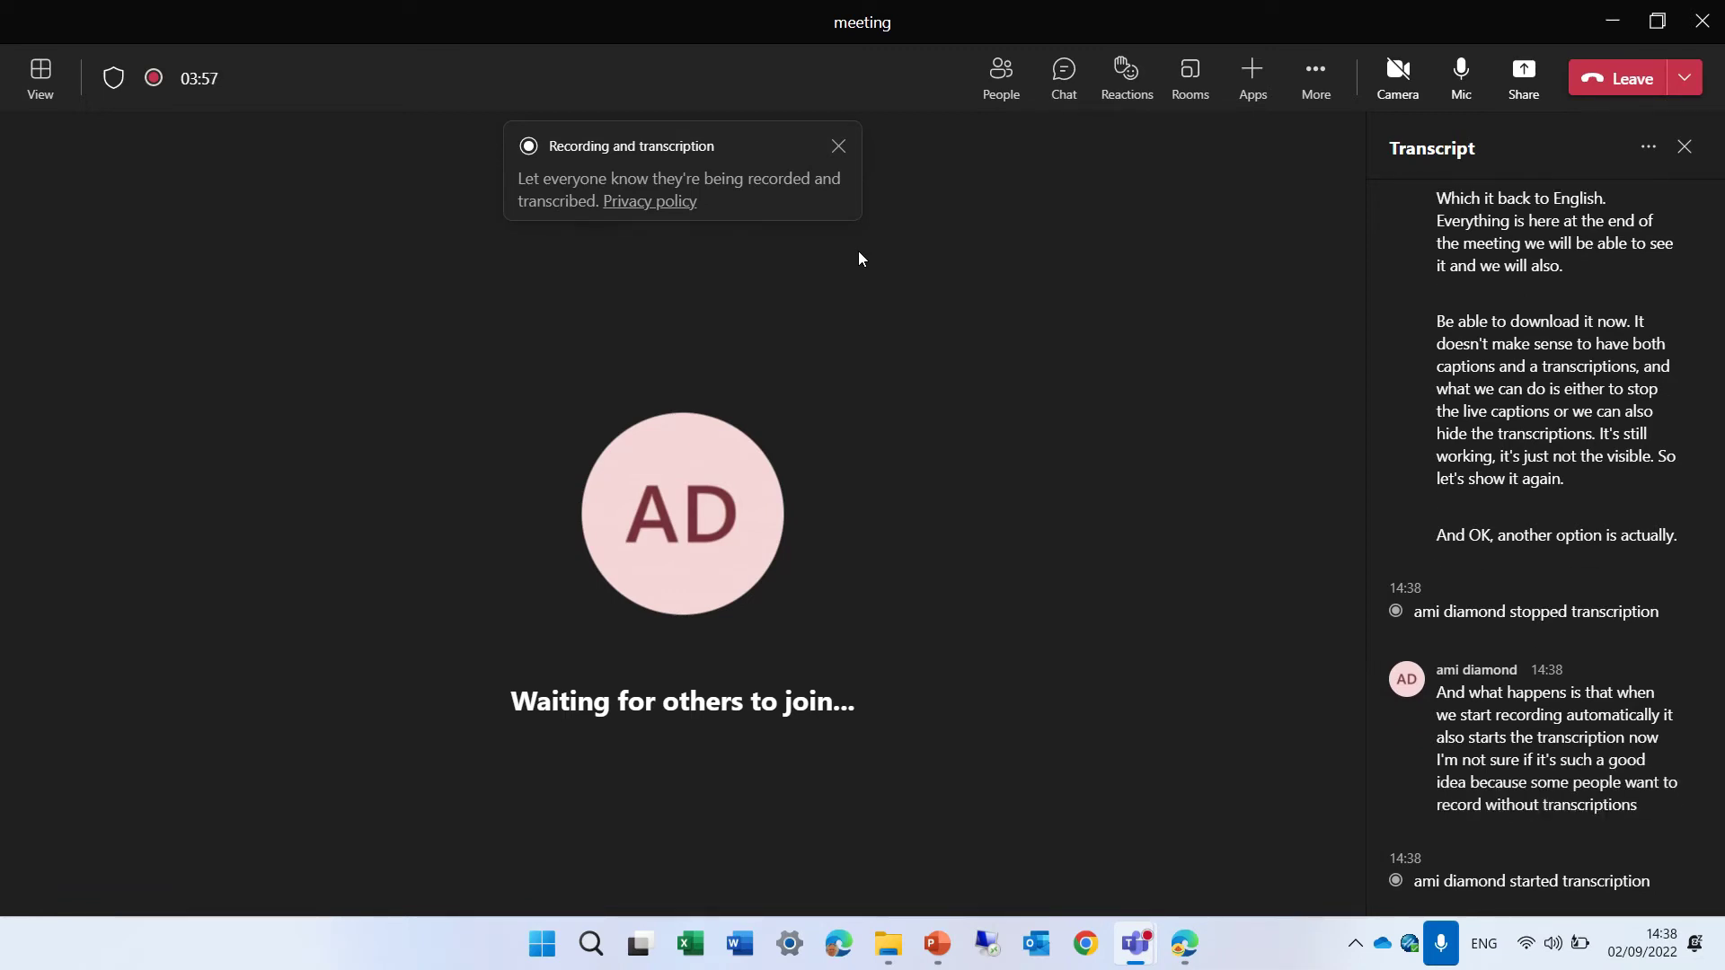
# Stop the meeting recording from the More actions menu.
pyautogui.click(1316, 80)
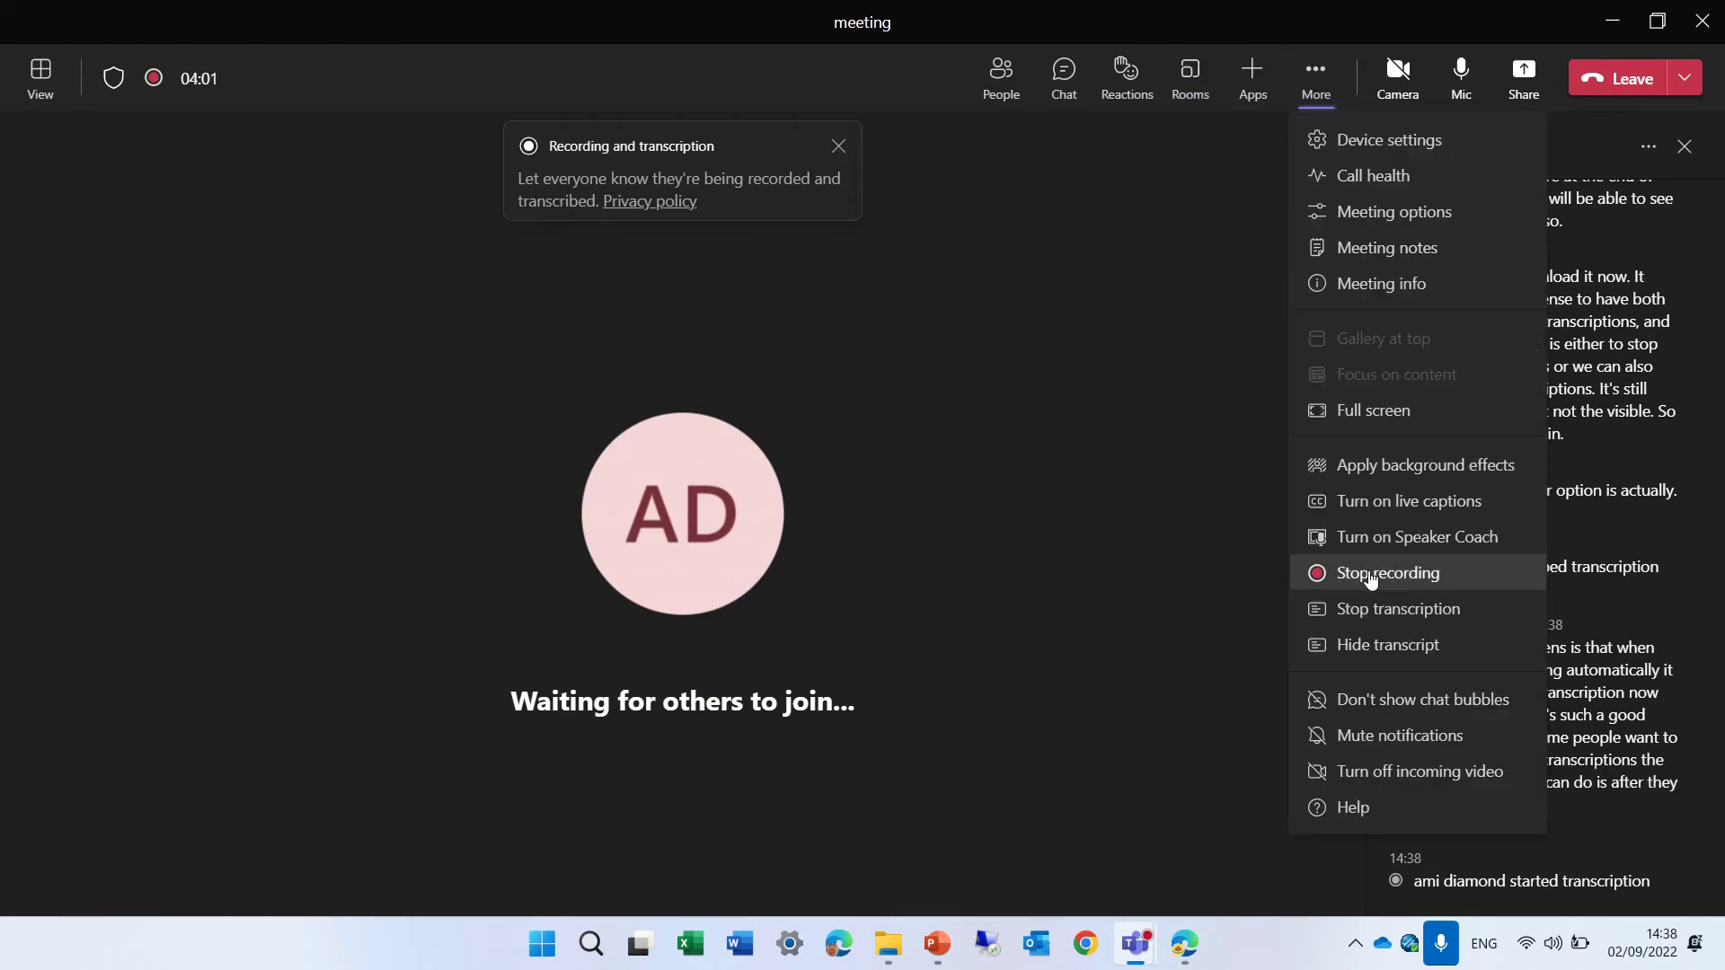
pyautogui.click(1410, 613)
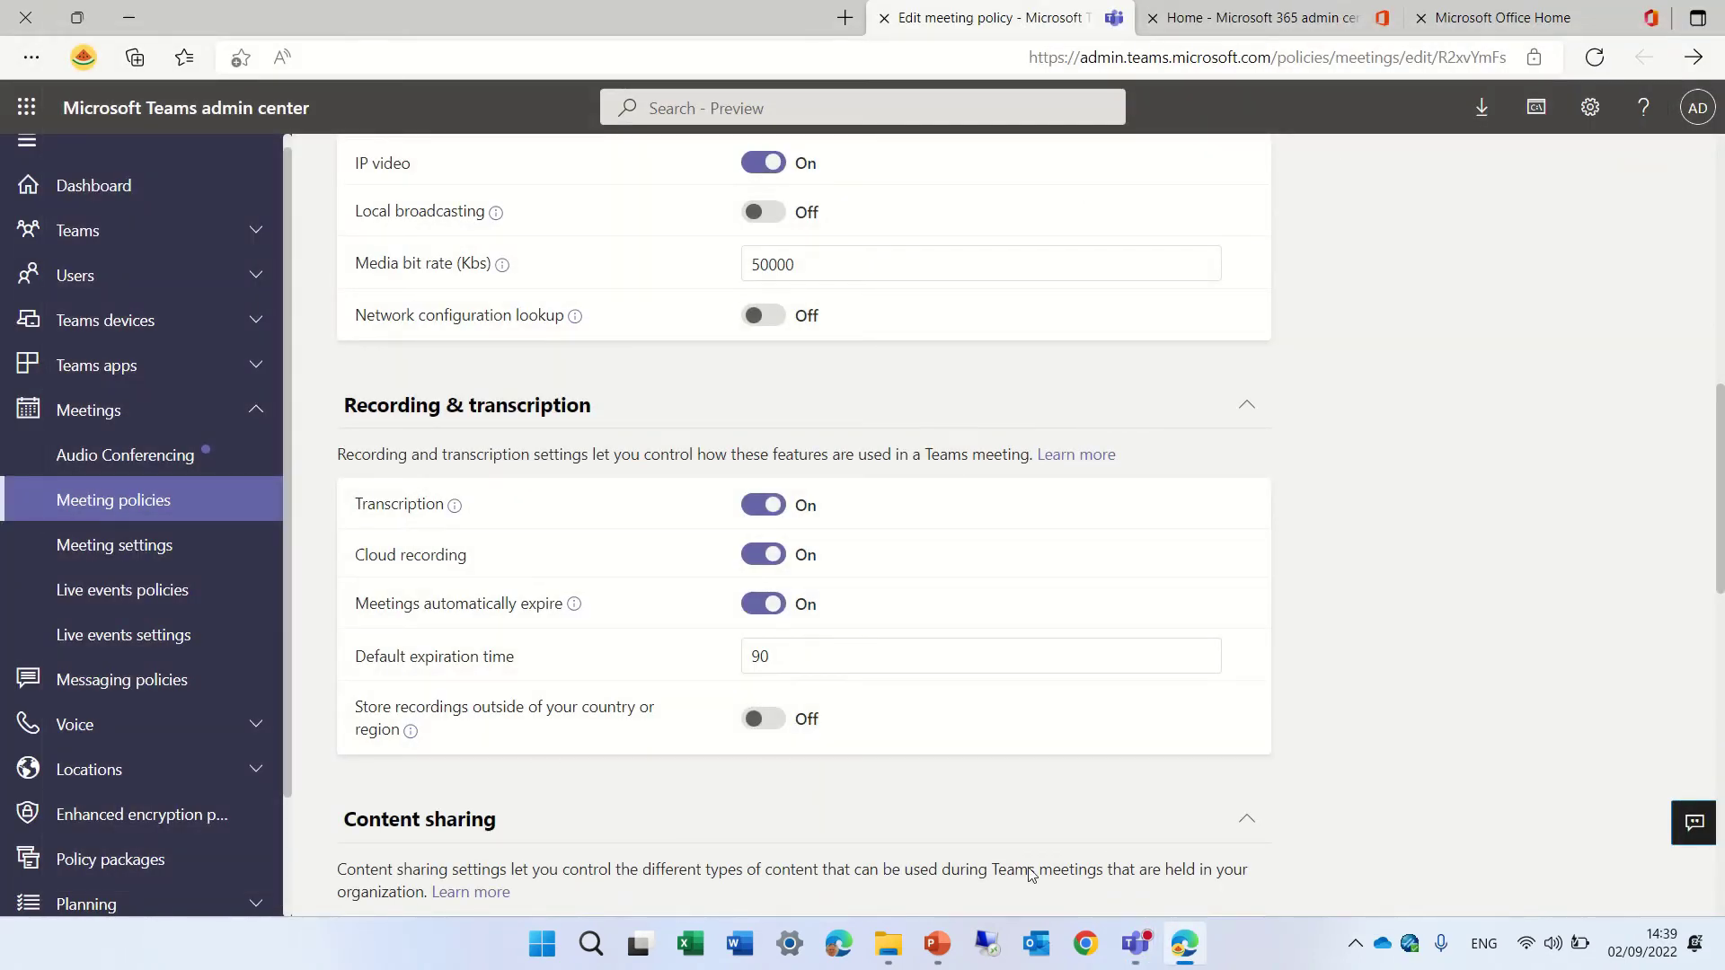
# Reopen Friday's meeting in Teams and return to its chat with the transcript and 43s recording.
pyautogui.click(1135, 943)
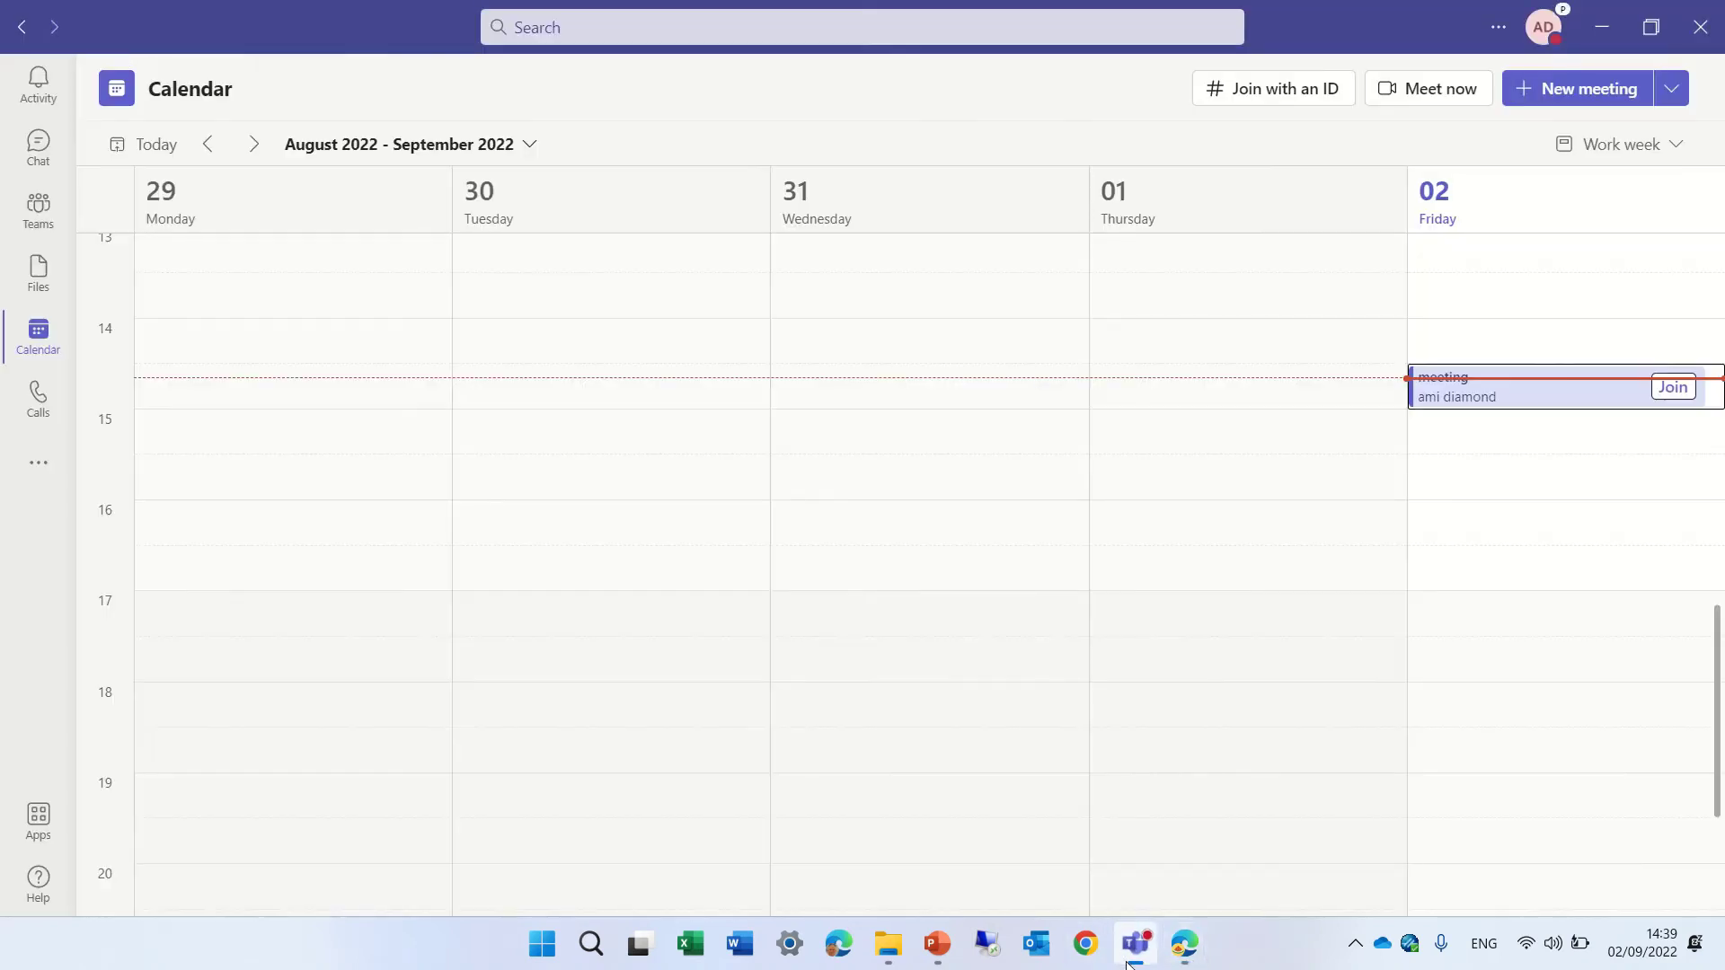
pyautogui.click(1516, 418)
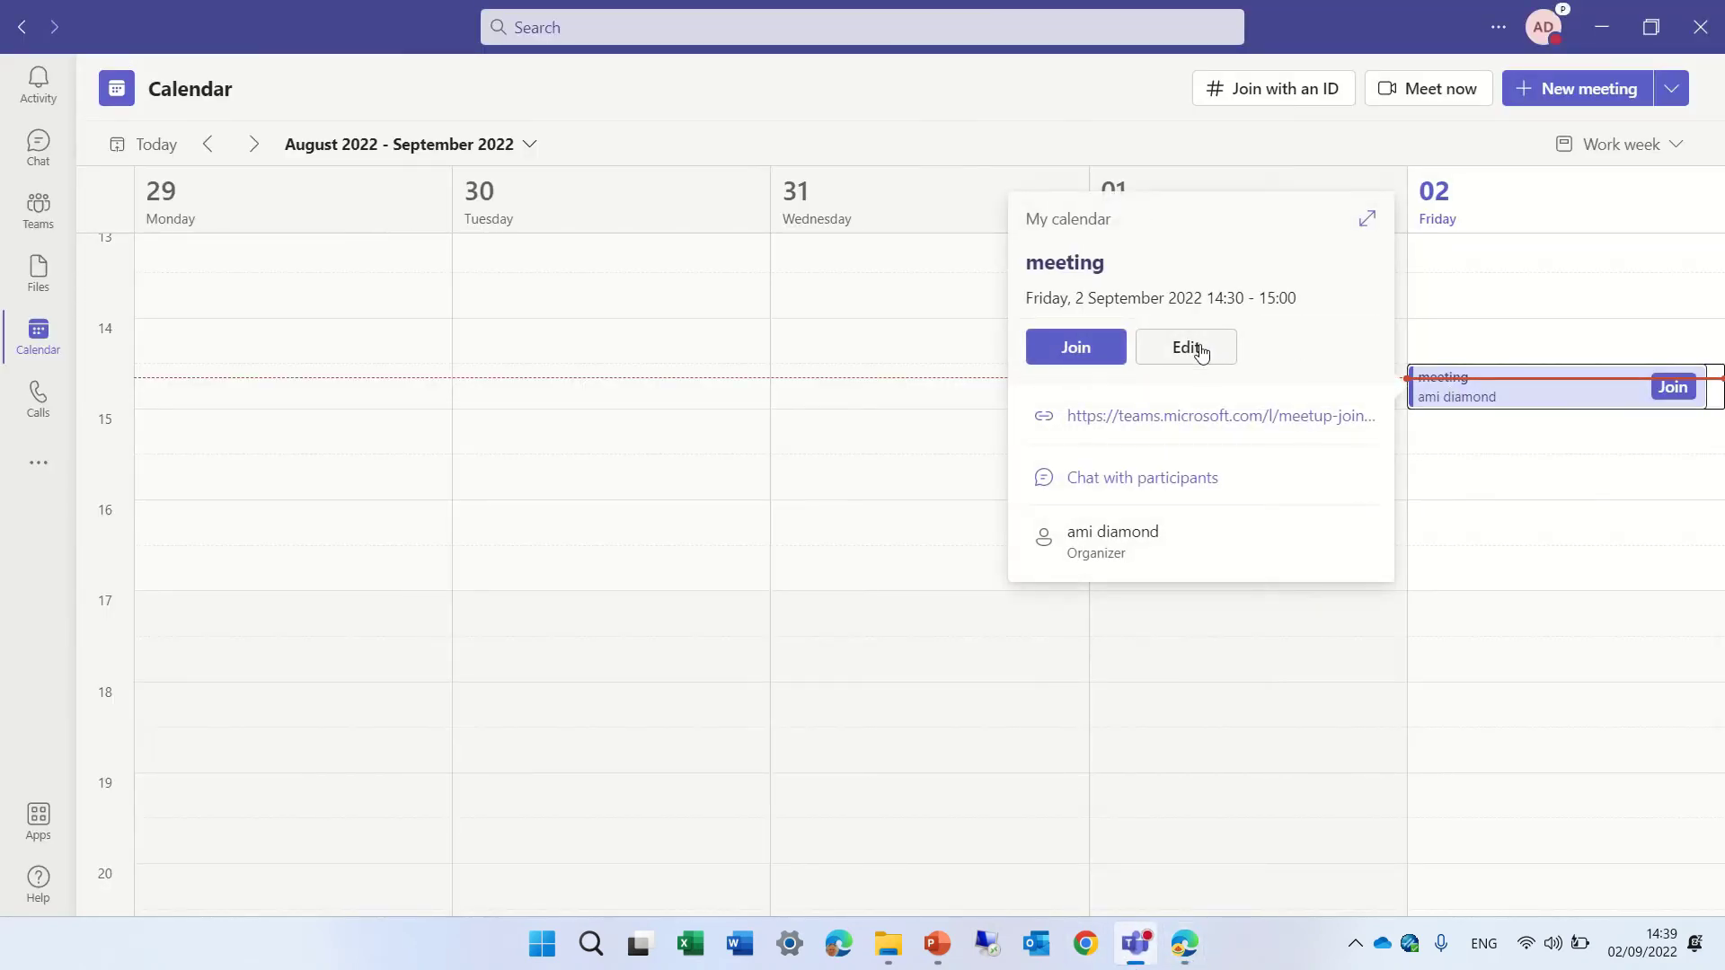
pyautogui.click(1196, 355)
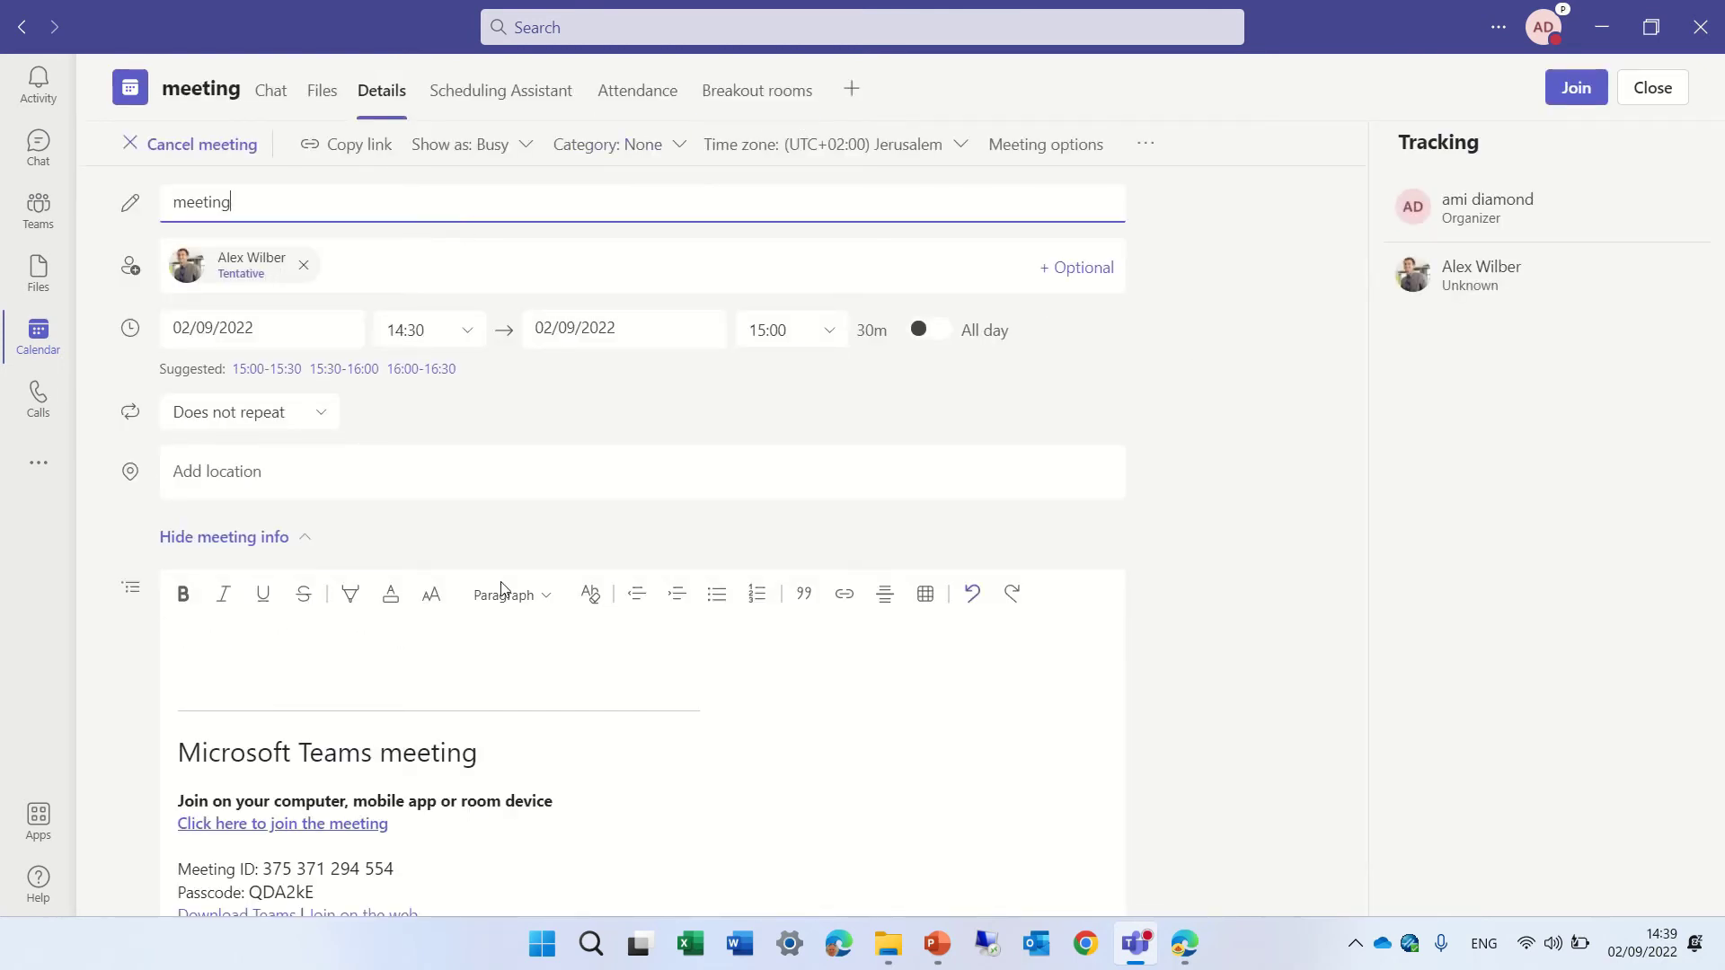
pyautogui.click(270, 90)
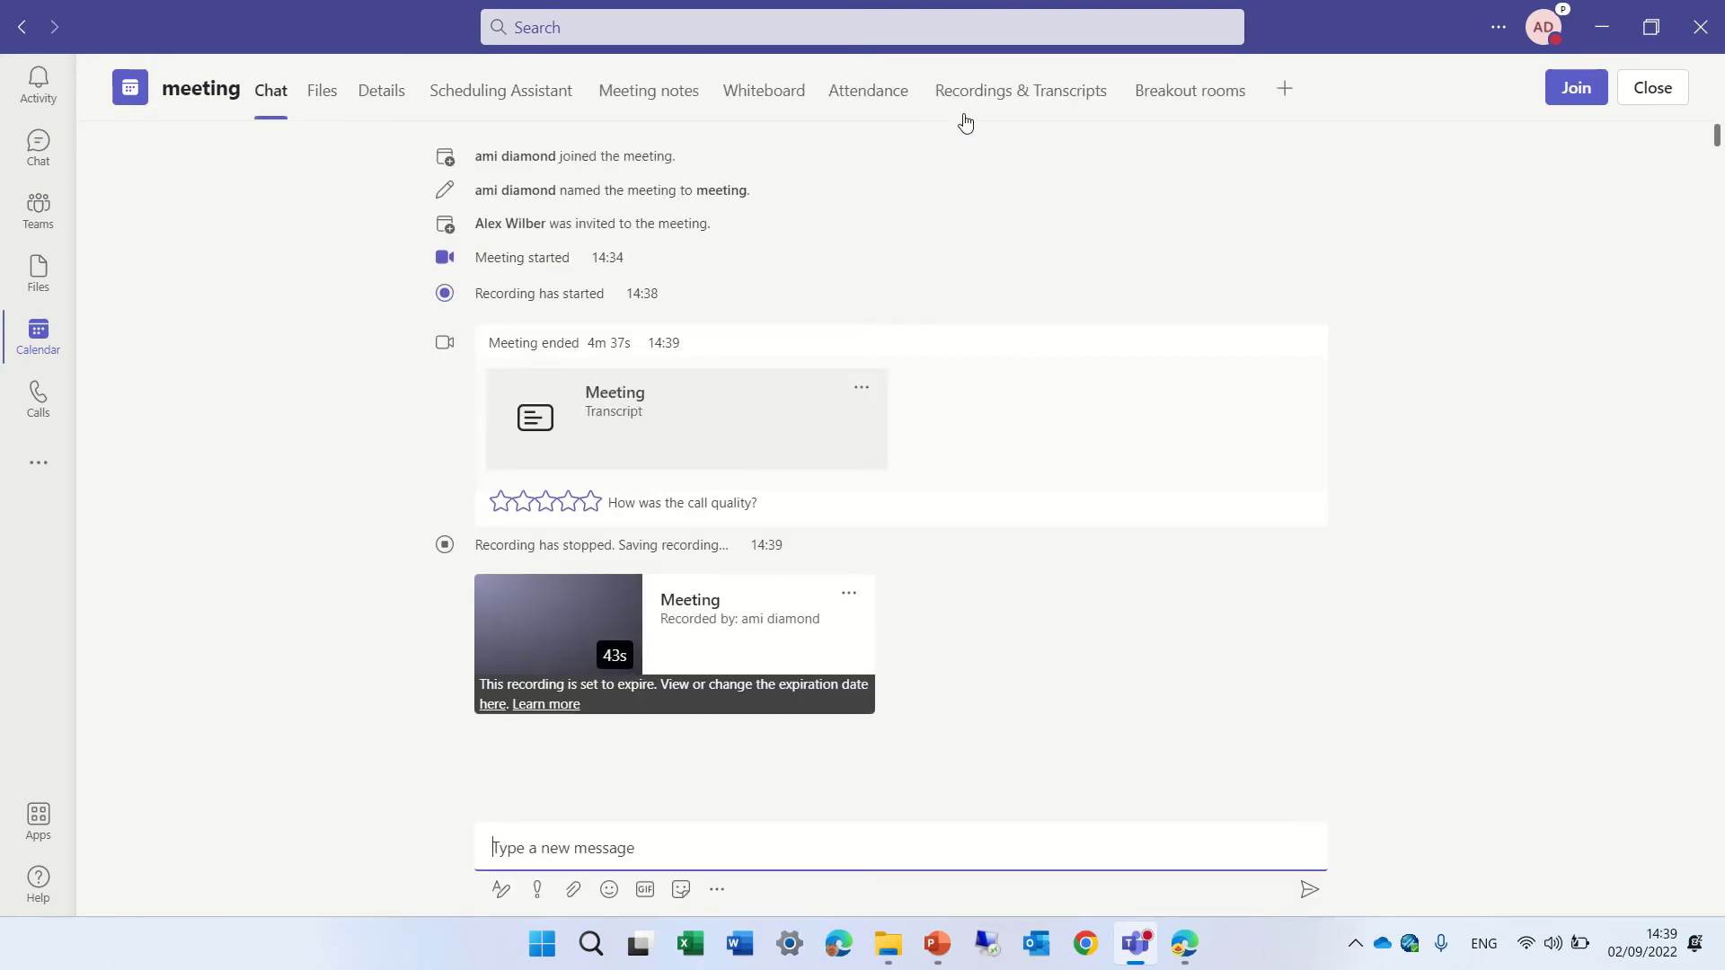
# Read through the saved transcript, check its Download options, then view the empty Files tab.
pyautogui.click(1025, 100)
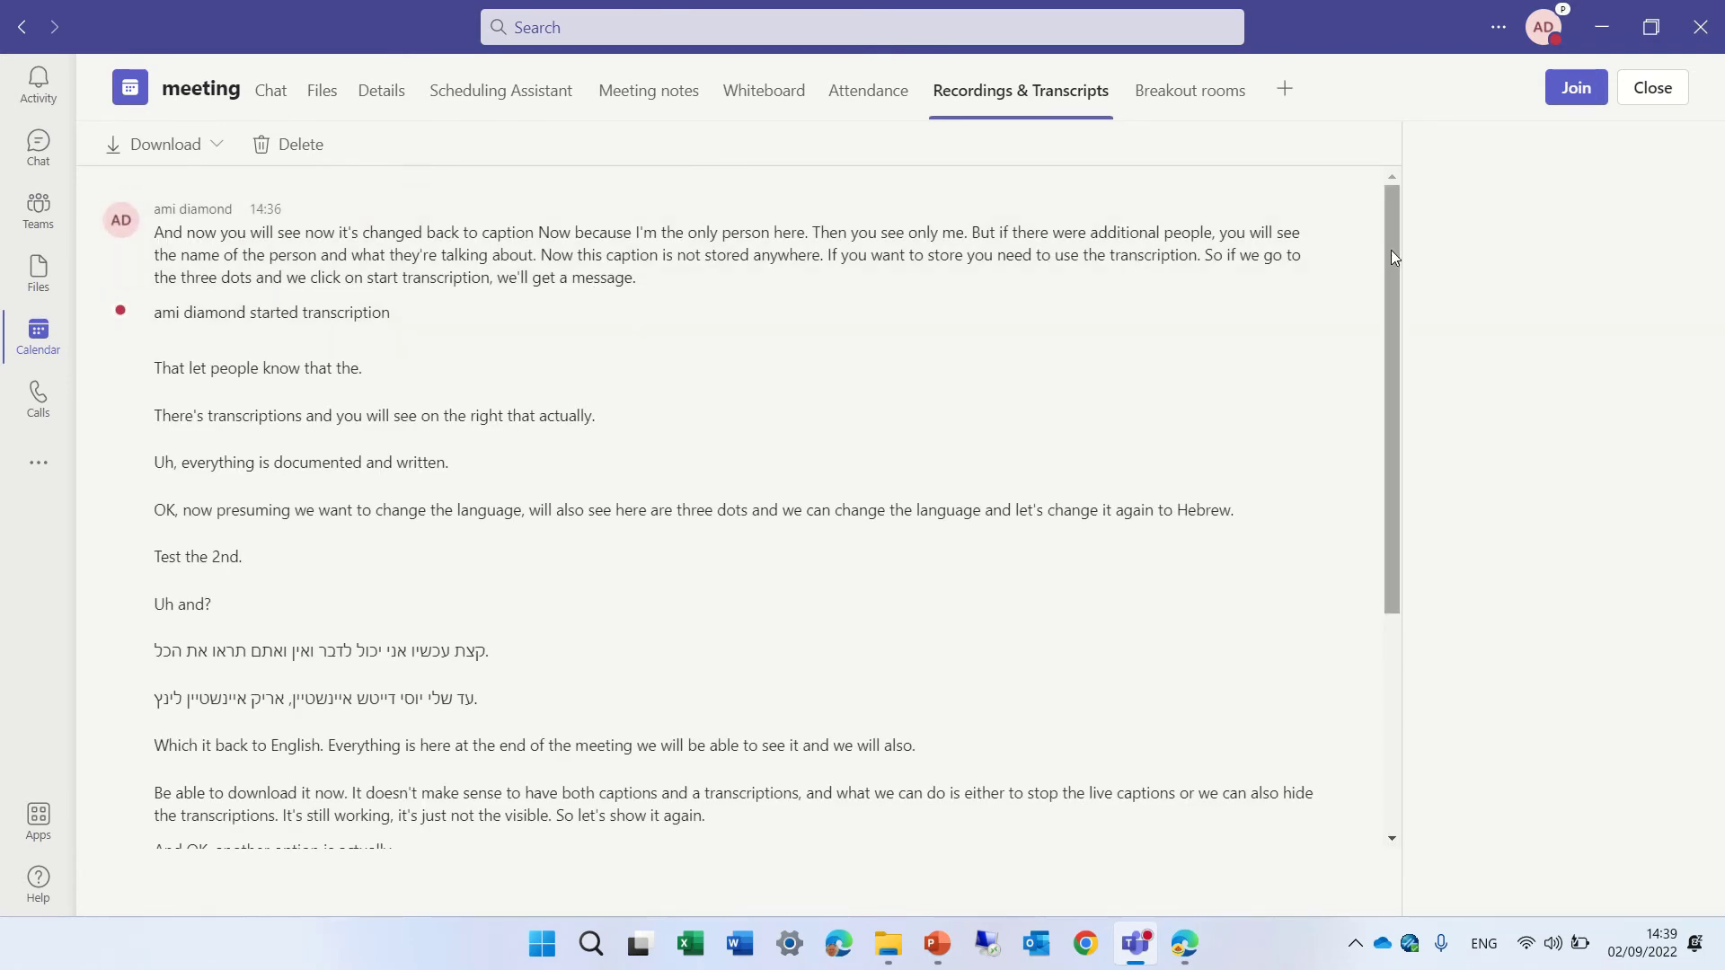
pyautogui.moveTo(1390, 250); pyautogui.dragTo(1379, 525)
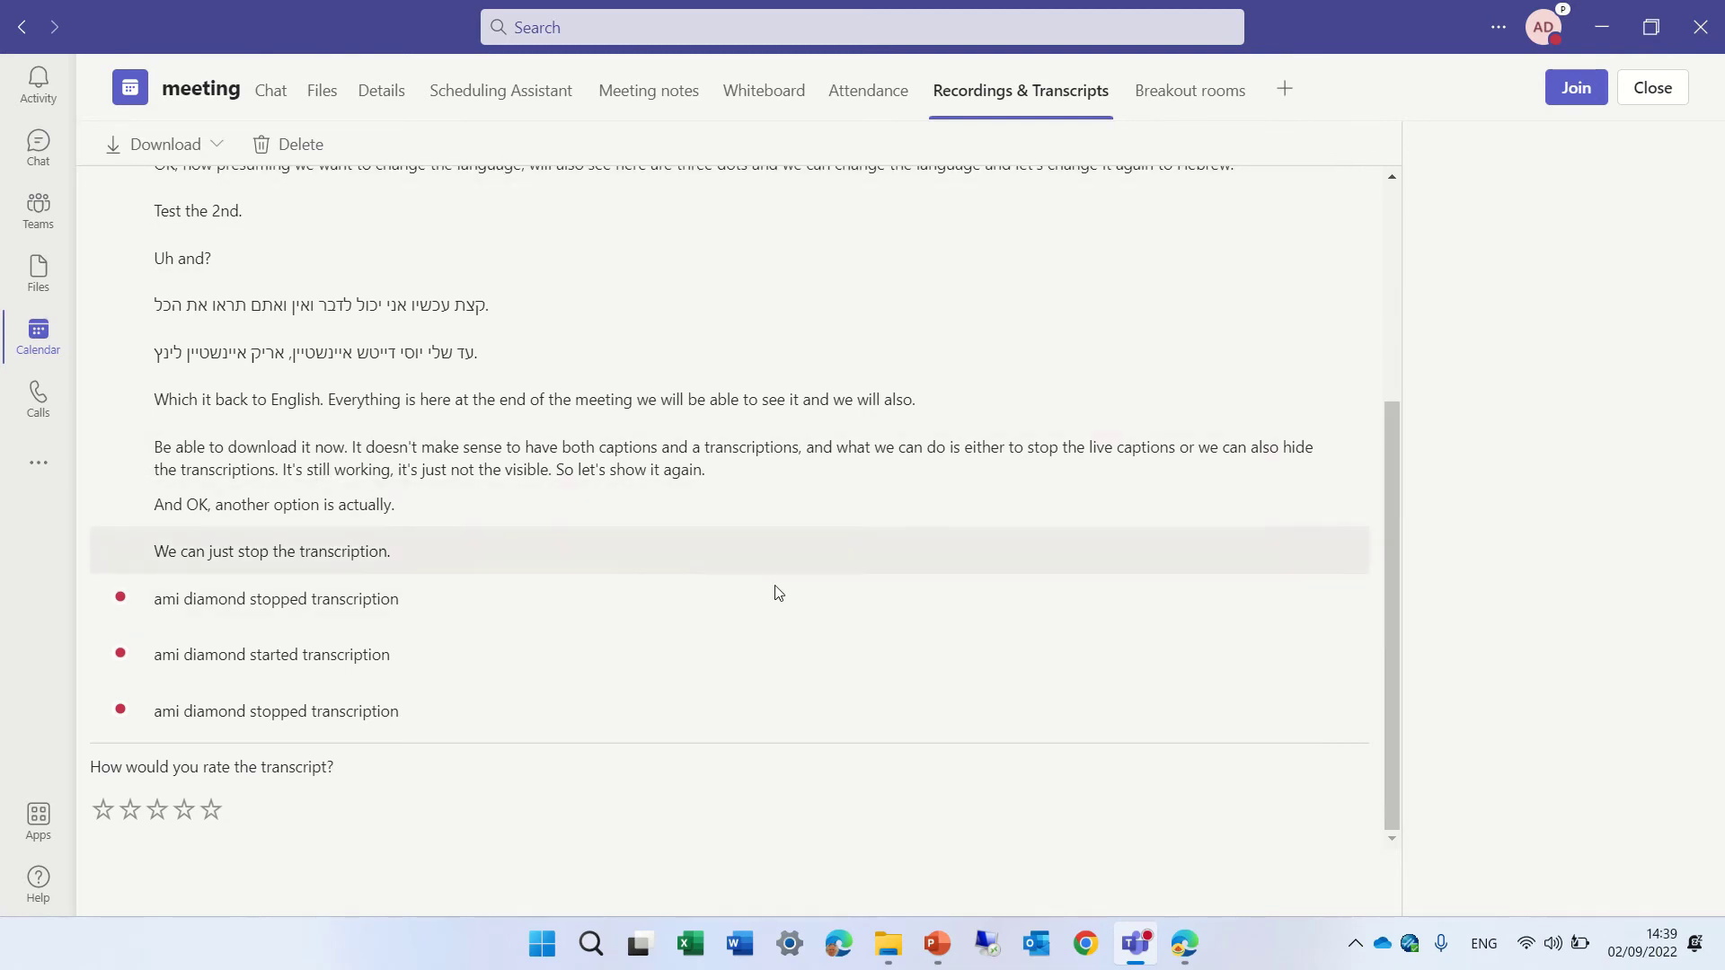
pyautogui.moveTo(1398, 701); pyautogui.dragTo(1394, 374)
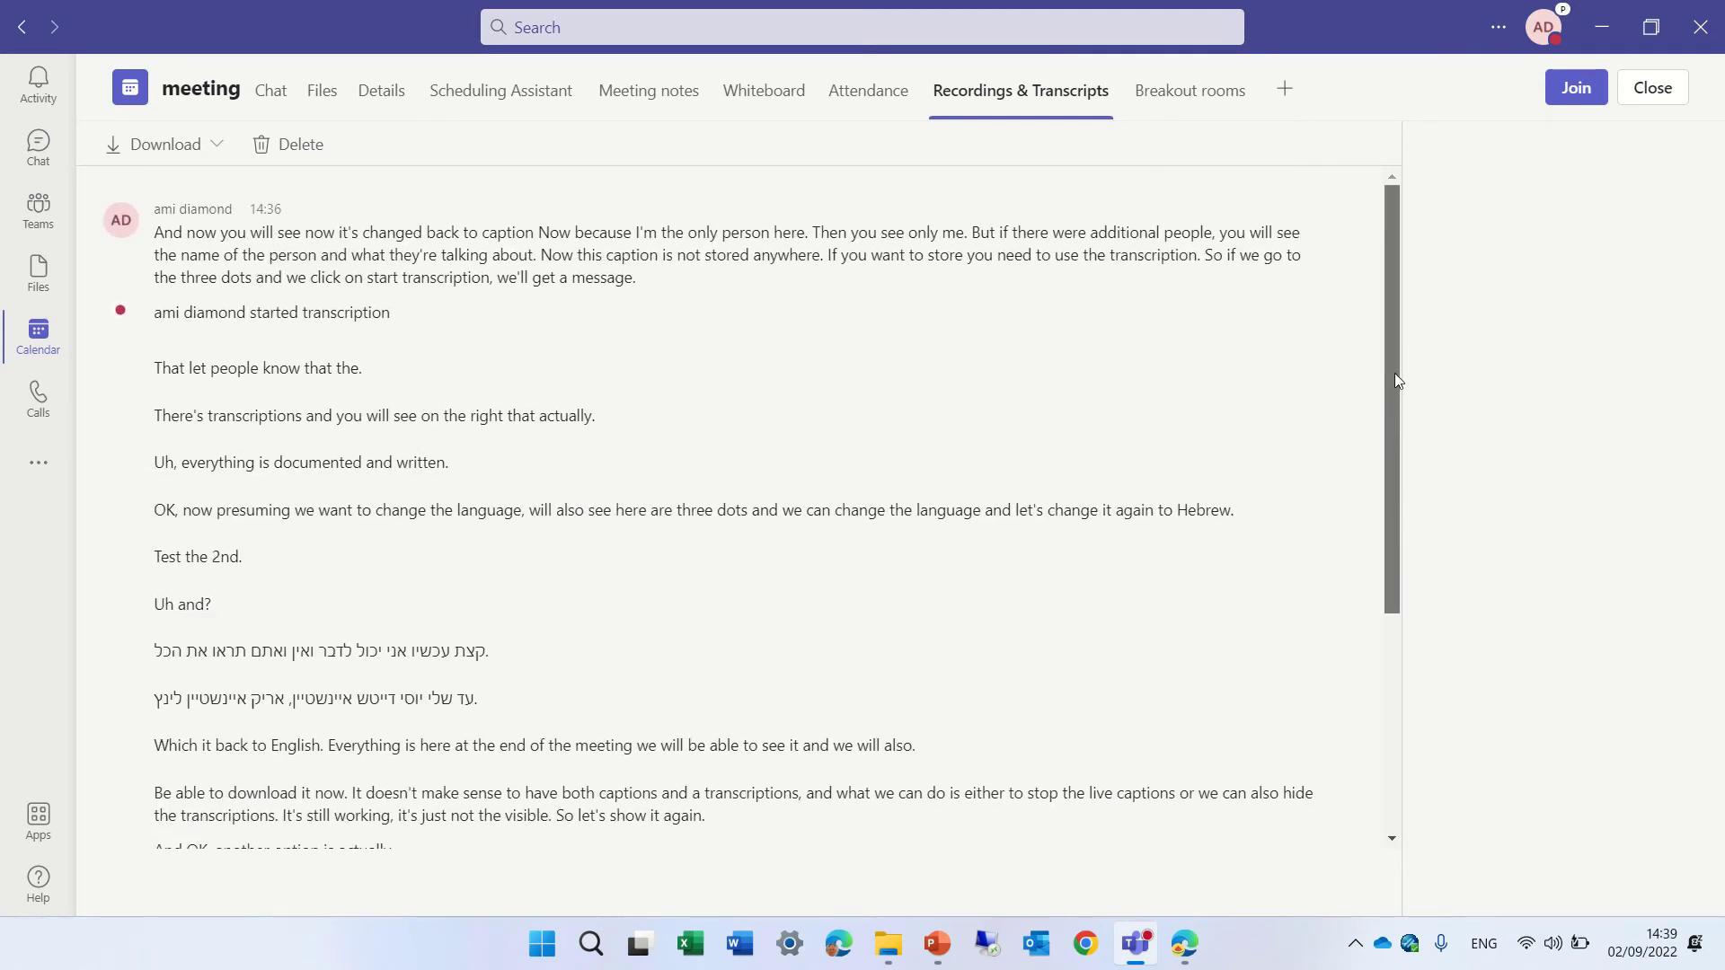
pyautogui.click(215, 146)
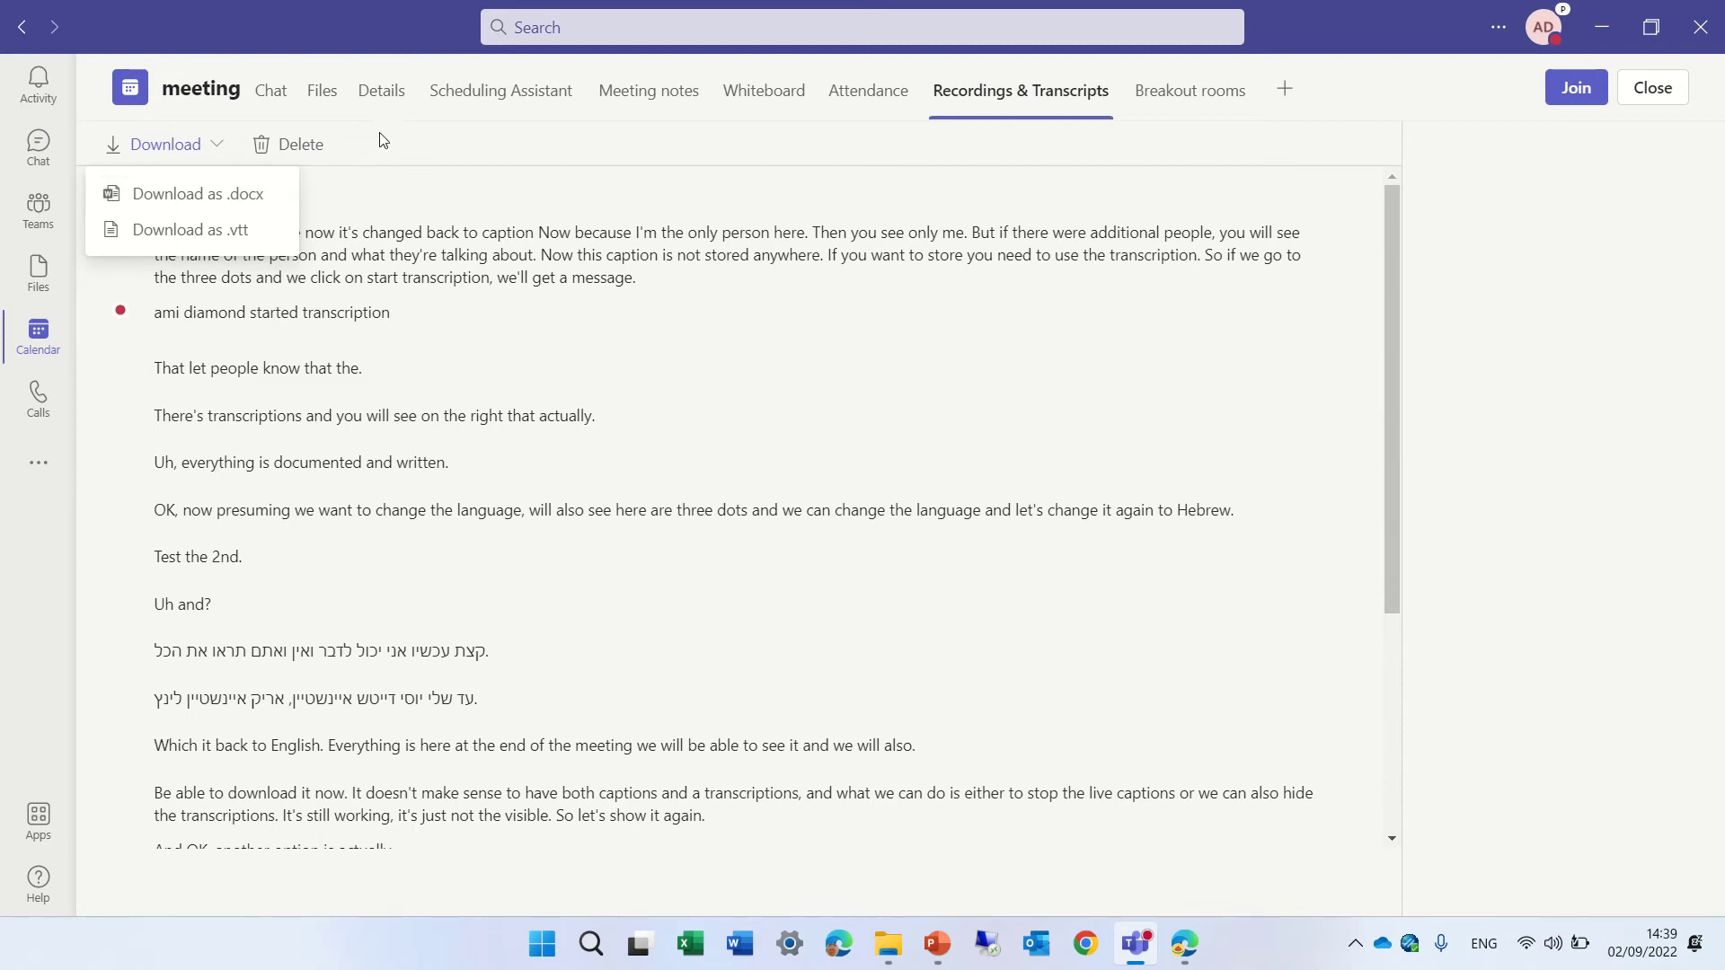
pyautogui.click(322, 93)
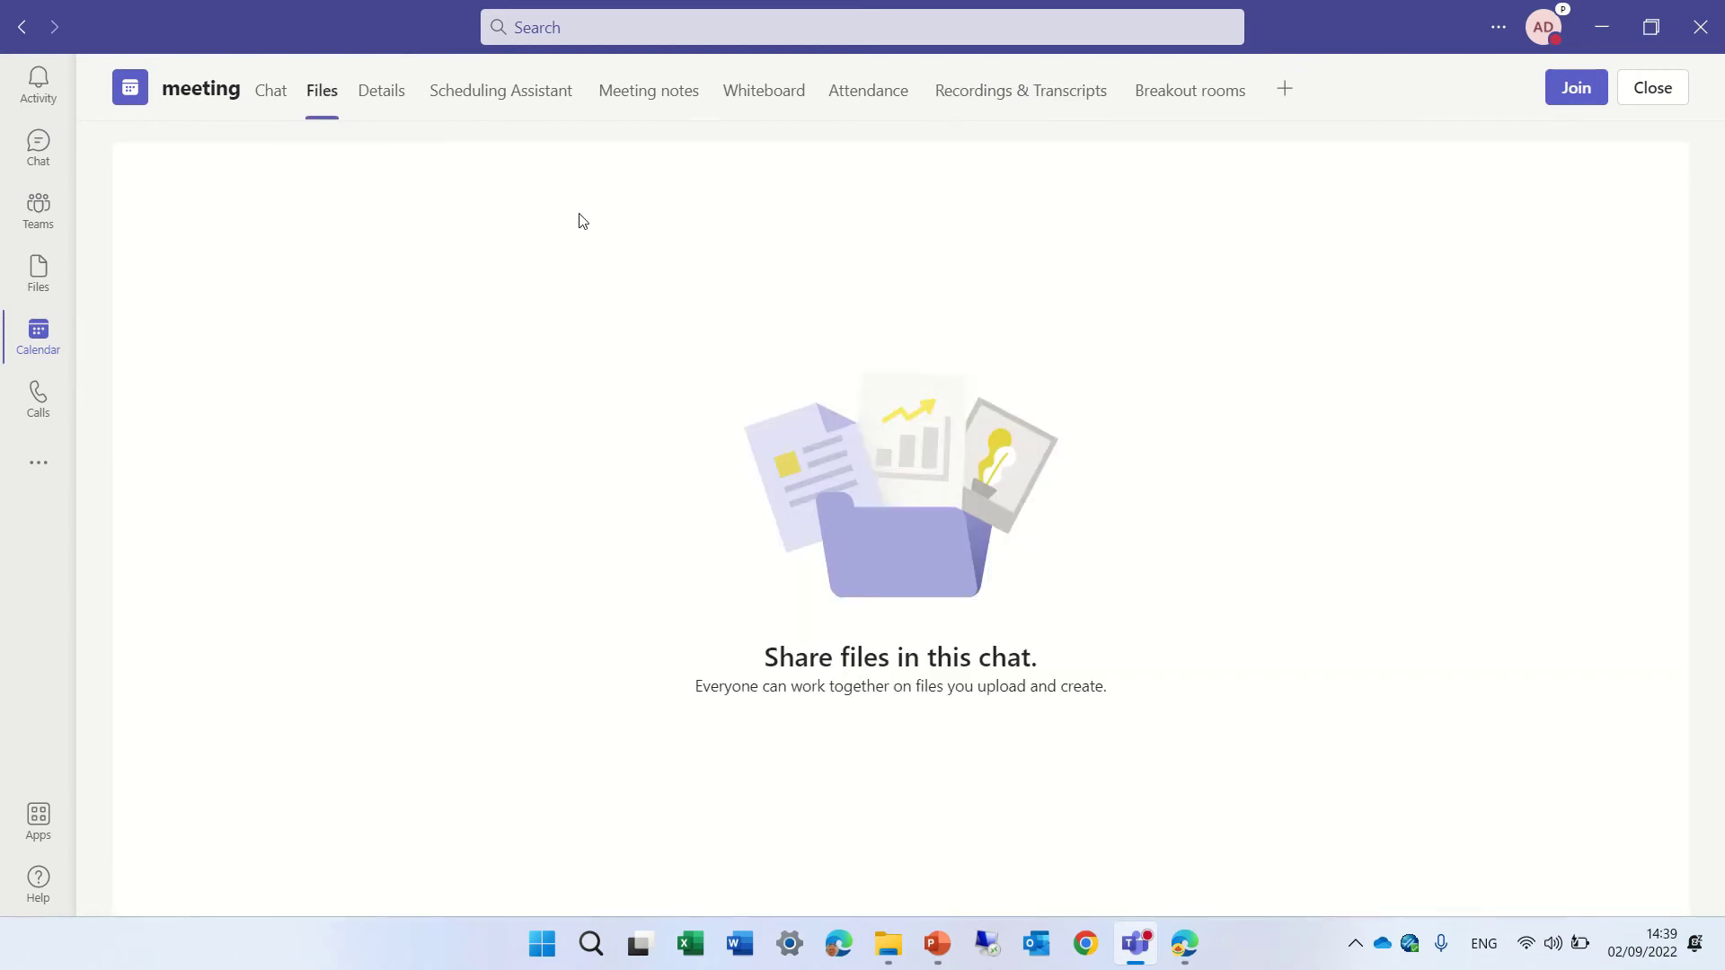
# Go back to the meeting chat and open the 43s recording.
pyautogui.click(271, 97)
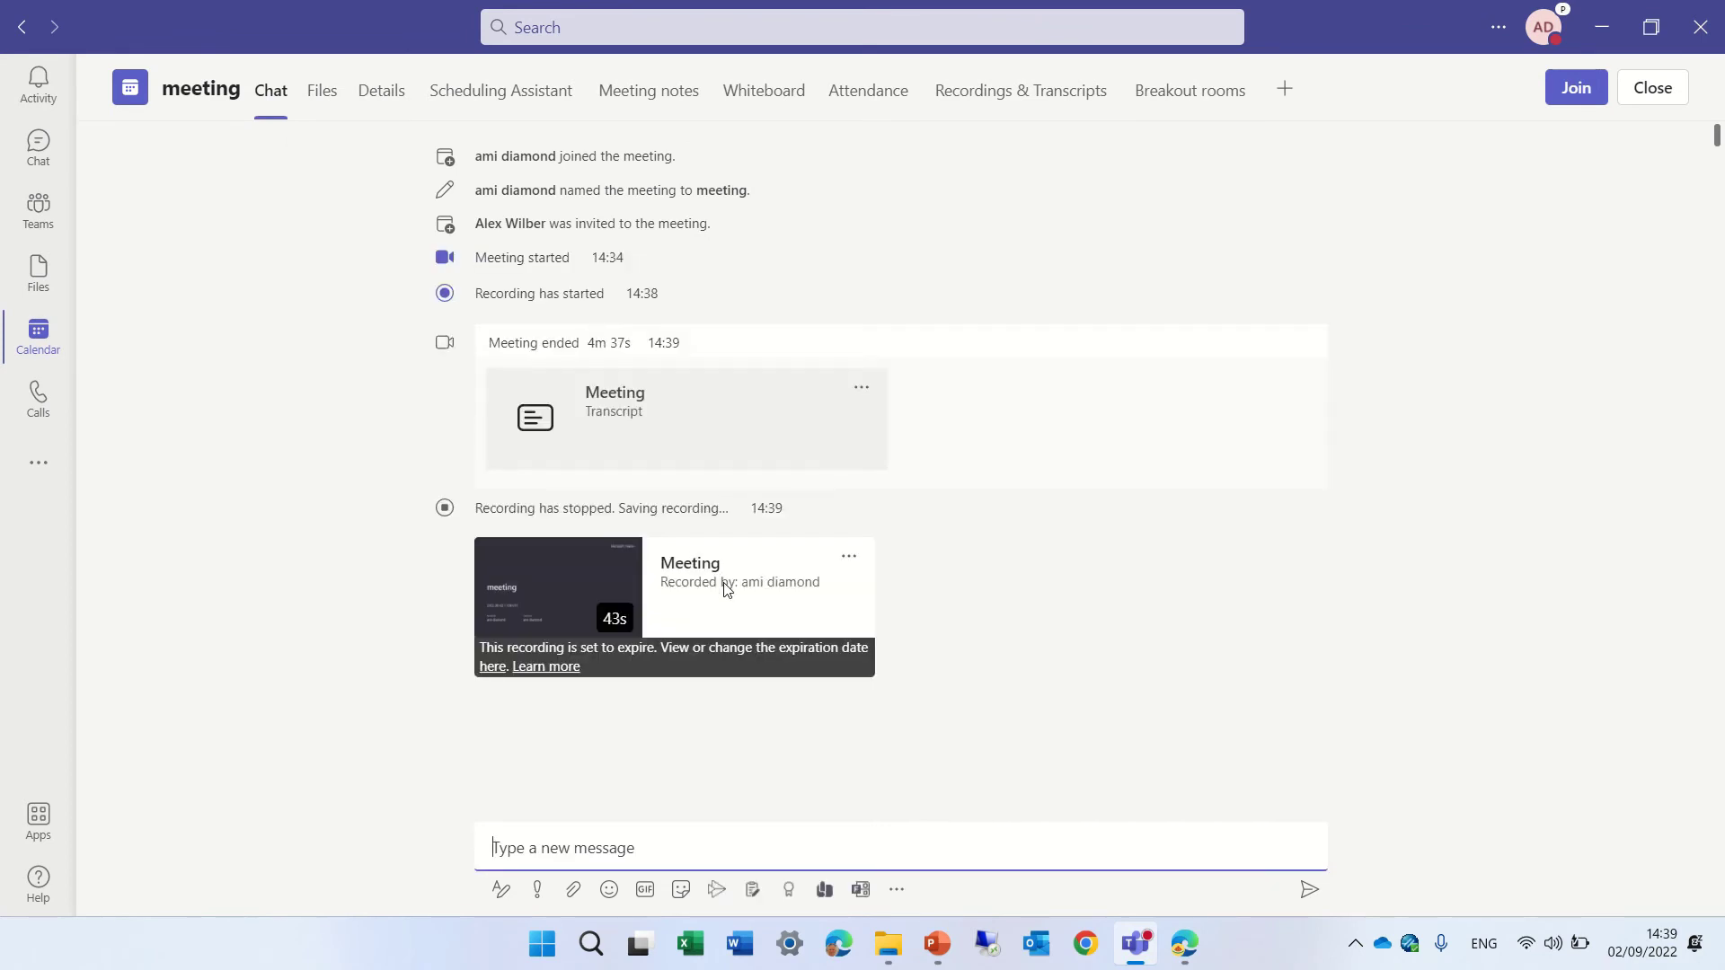
pyautogui.click(551, 587)
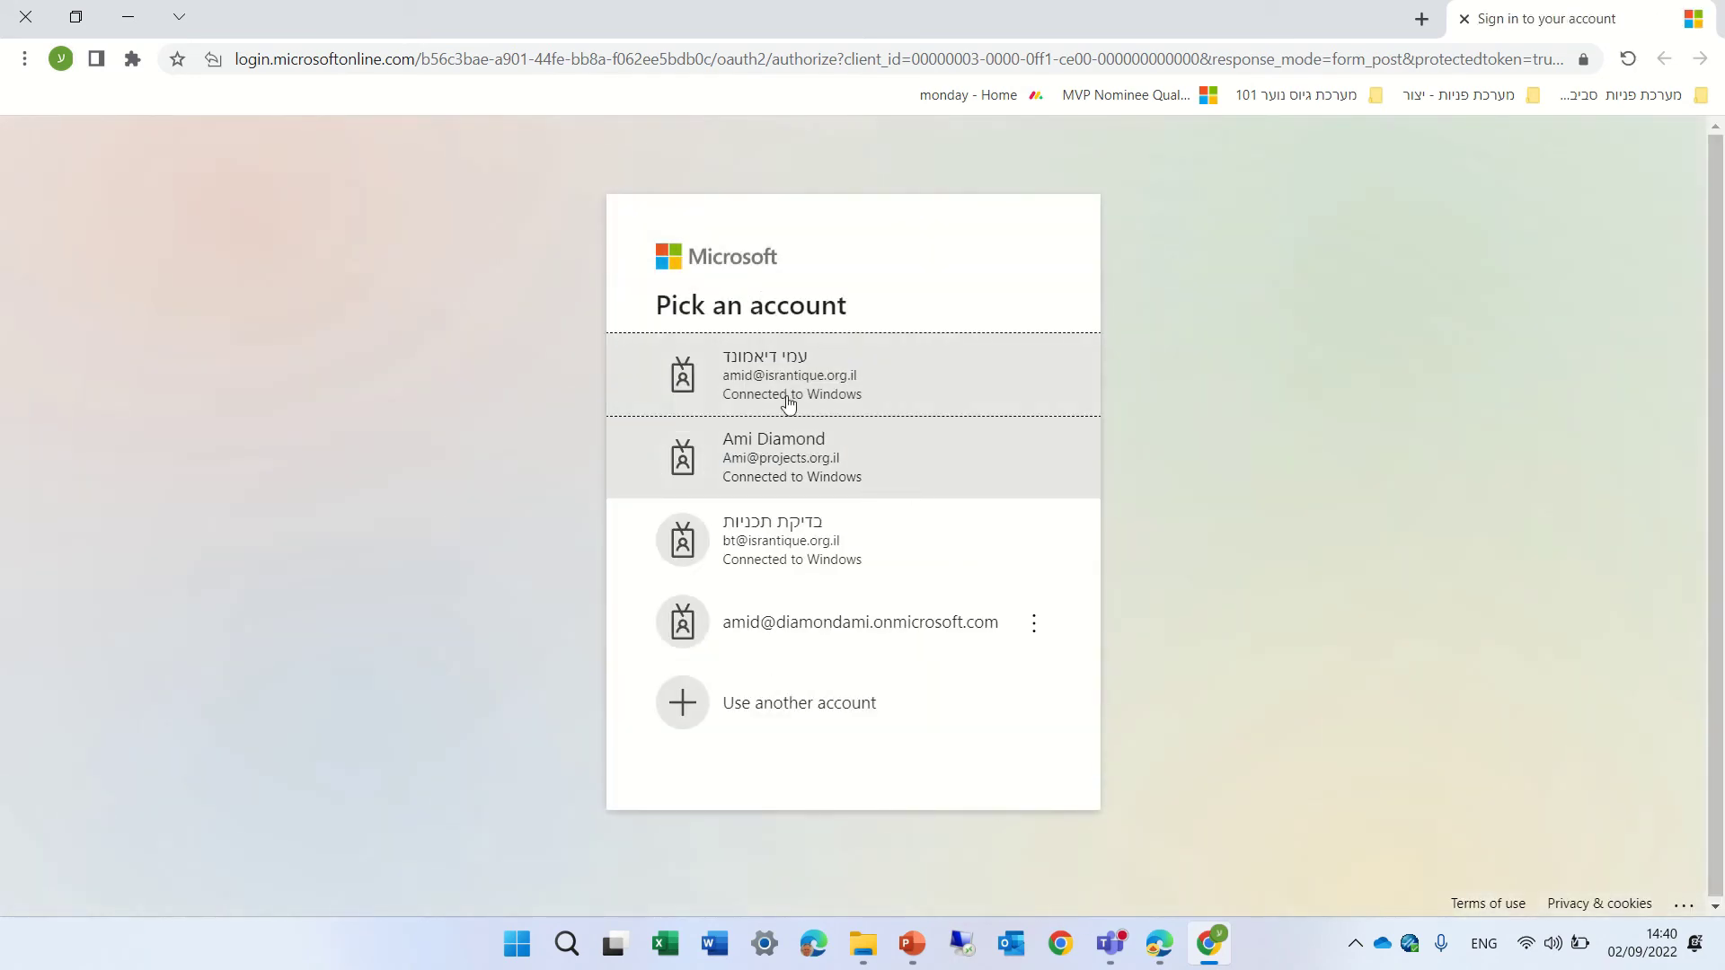
# Sign in with the onmicrosoft.com organisation account and its password, choosing to stay signed in.
pyautogui.click(915, 620)
pyautogui.write('•••••••••')
pyautogui.press('Return')
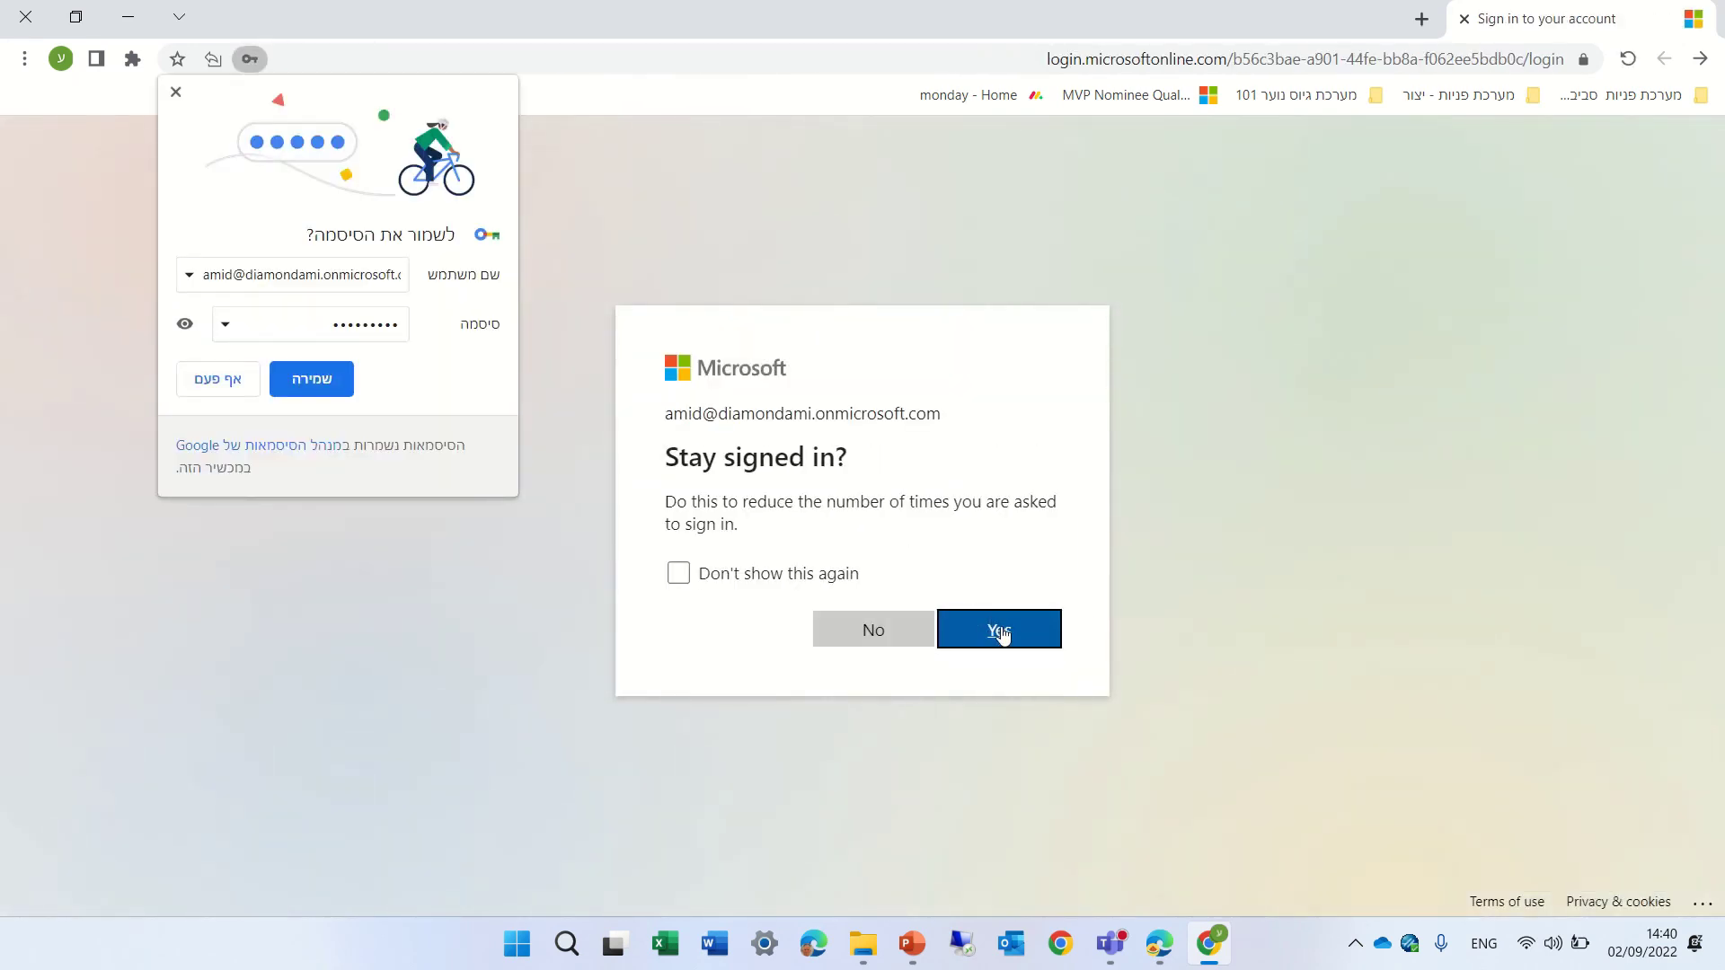
pyautogui.click(1001, 628)
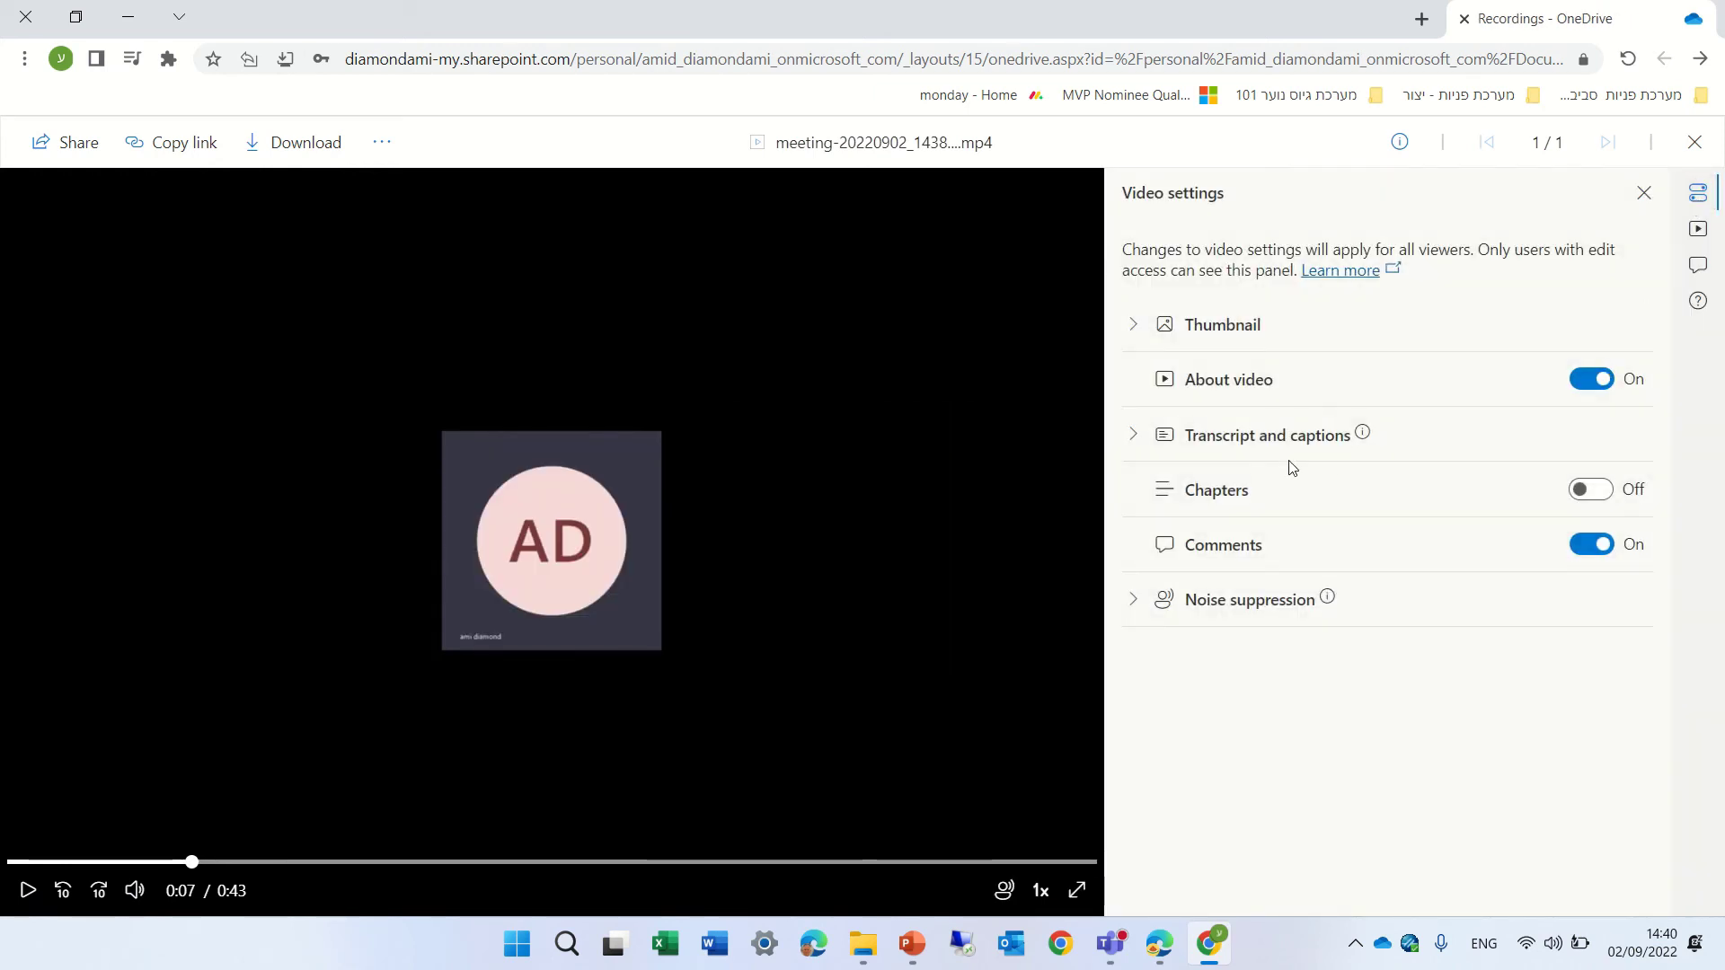
# Expand Transcript and captions in the recording's Video settings panel.
pyautogui.click(1132, 437)
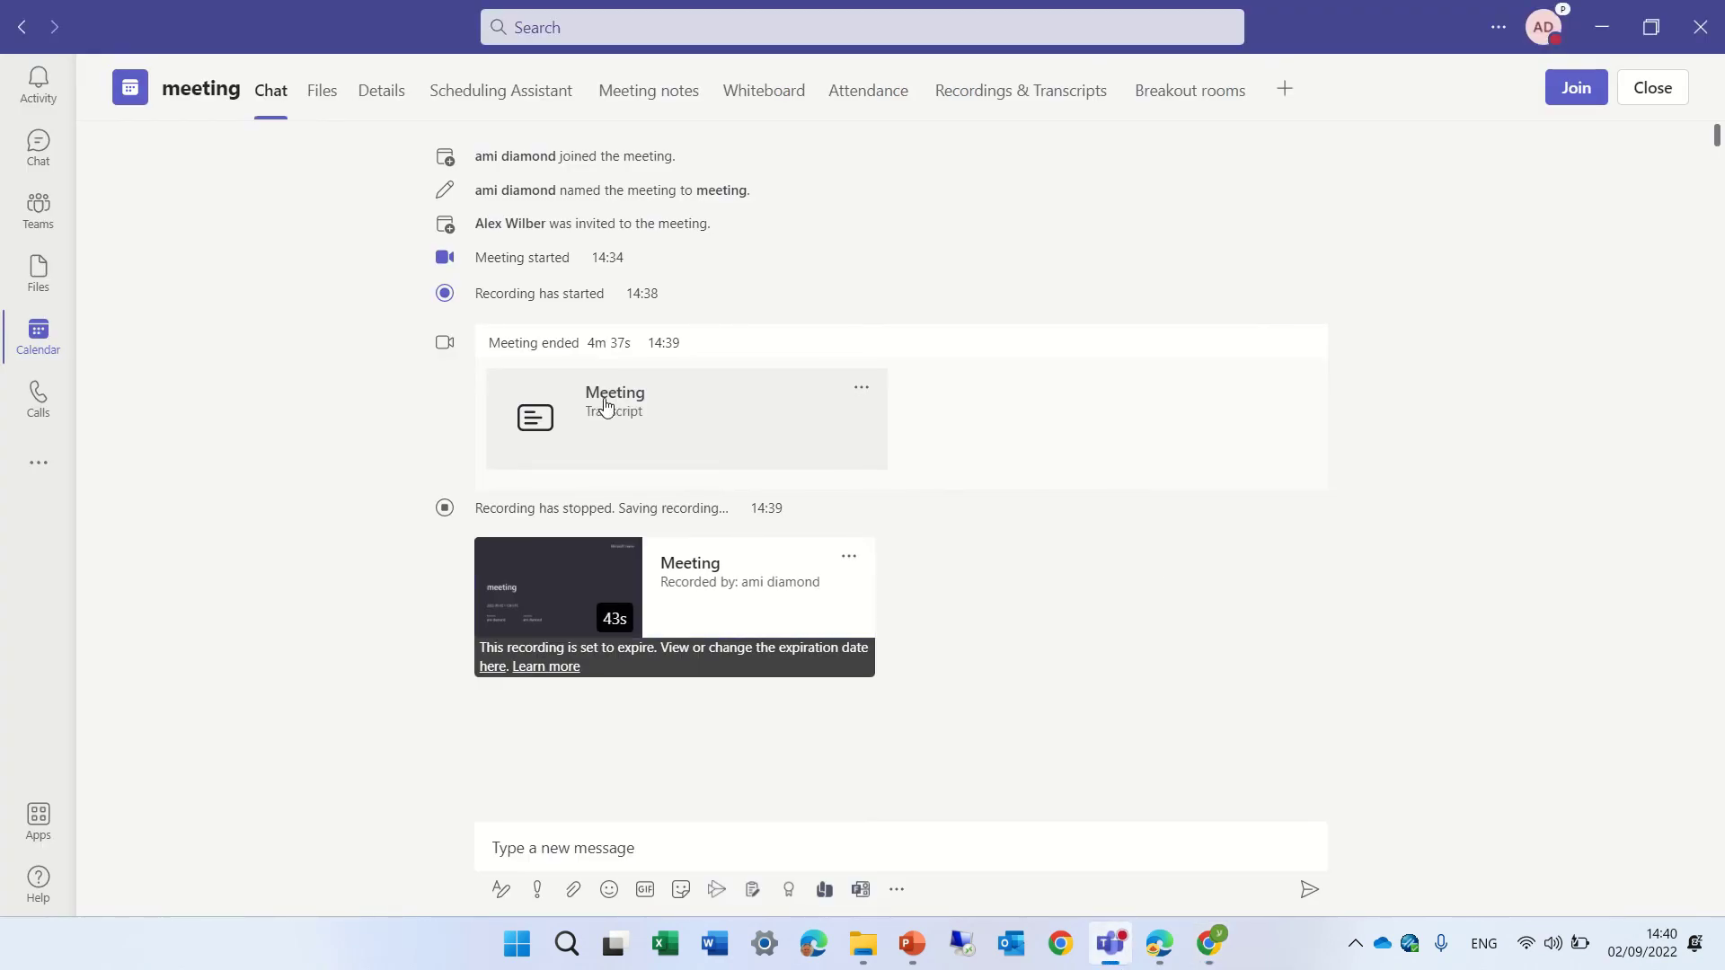
# Download the meeting transcript from Recordings & Transcripts as a .docx file.
pyautogui.click(974, 106)
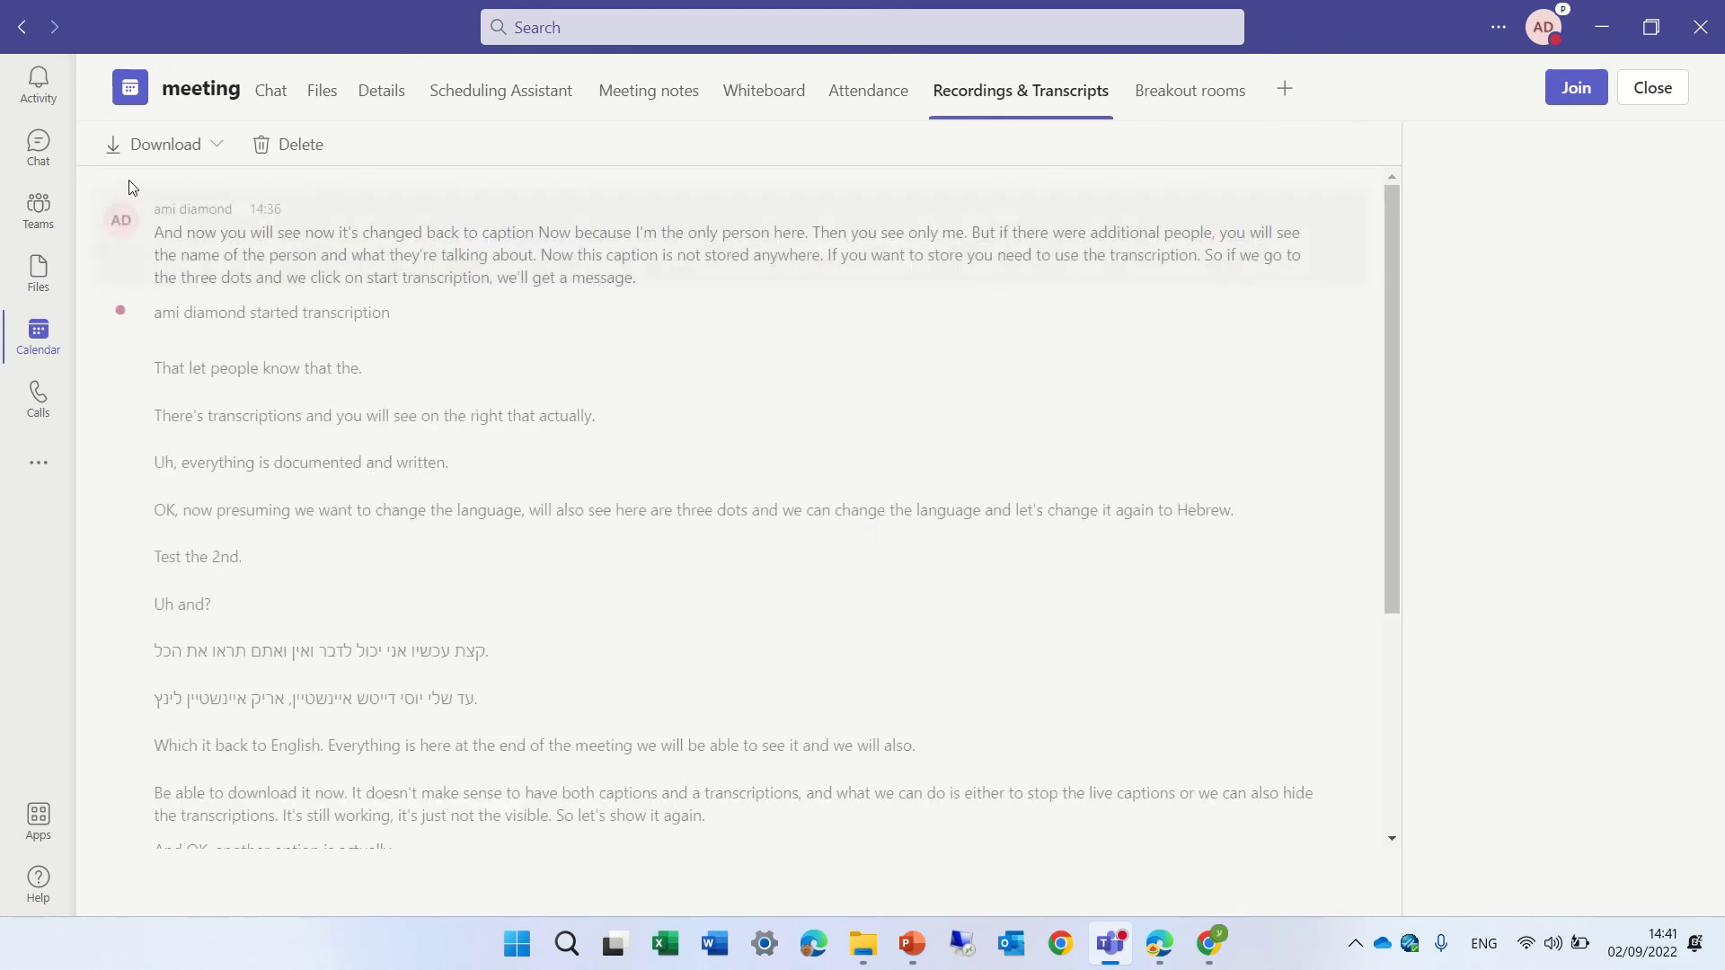
pyautogui.click(145, 154)
pyautogui.click(181, 189)
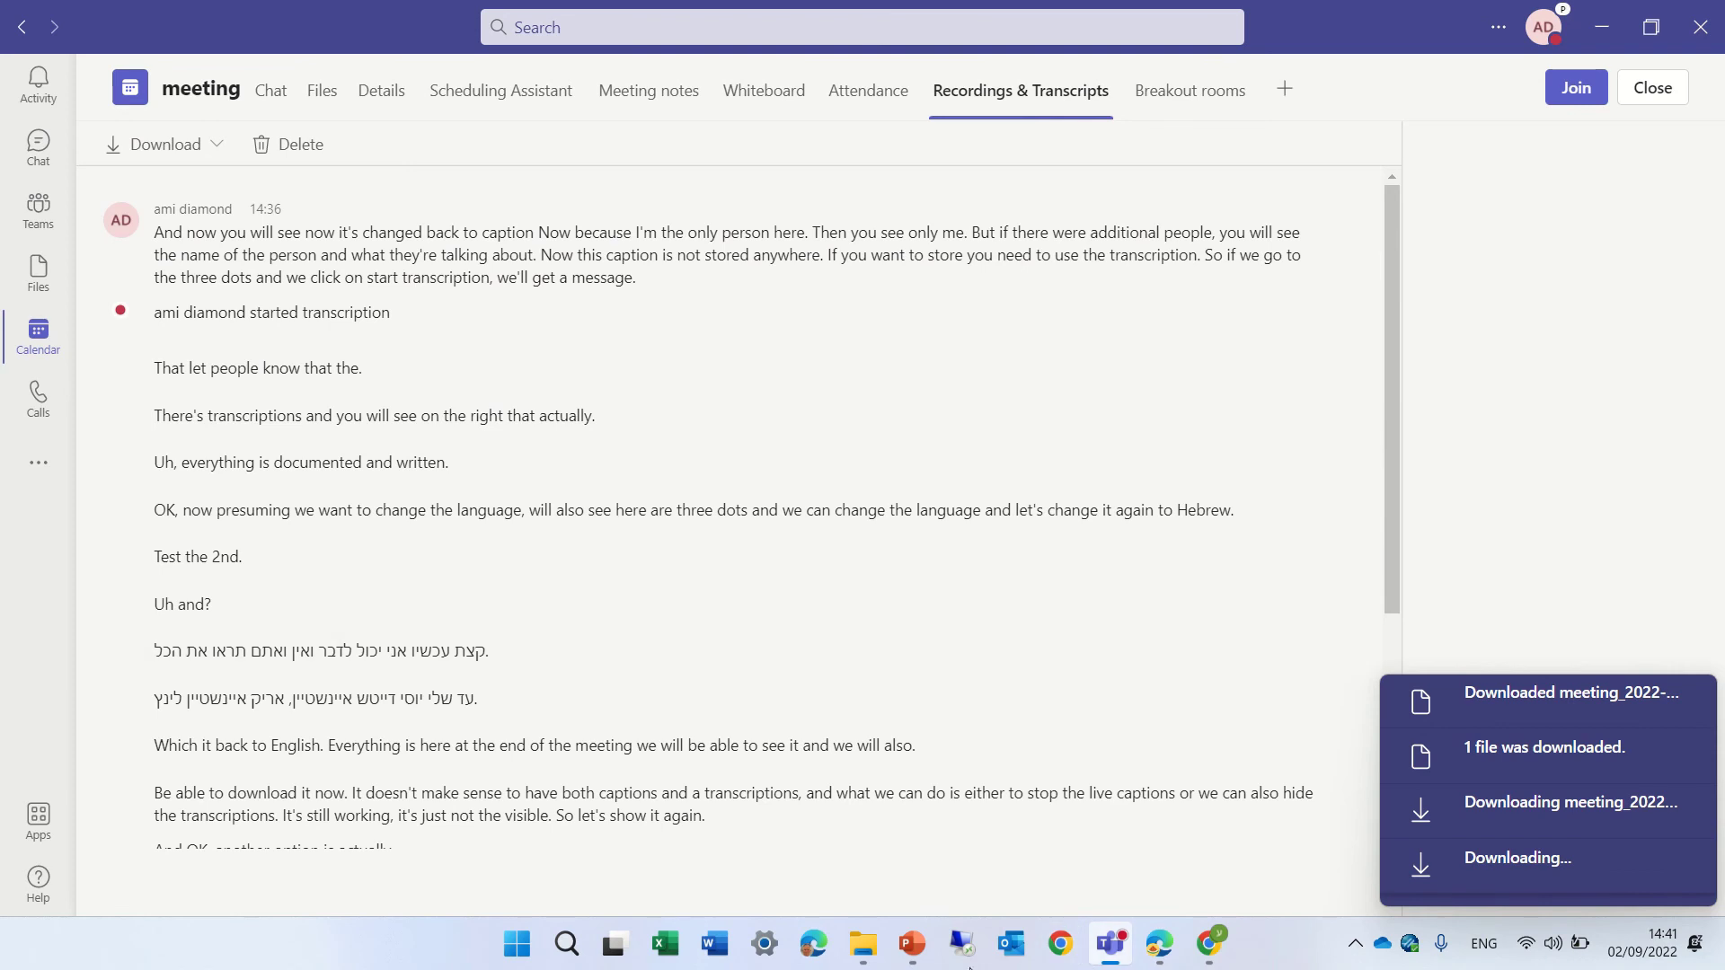
# Refresh the Downloads folder in File Explorer and open the meeting_2022-09-02 transcript.
pyautogui.click(865, 943)
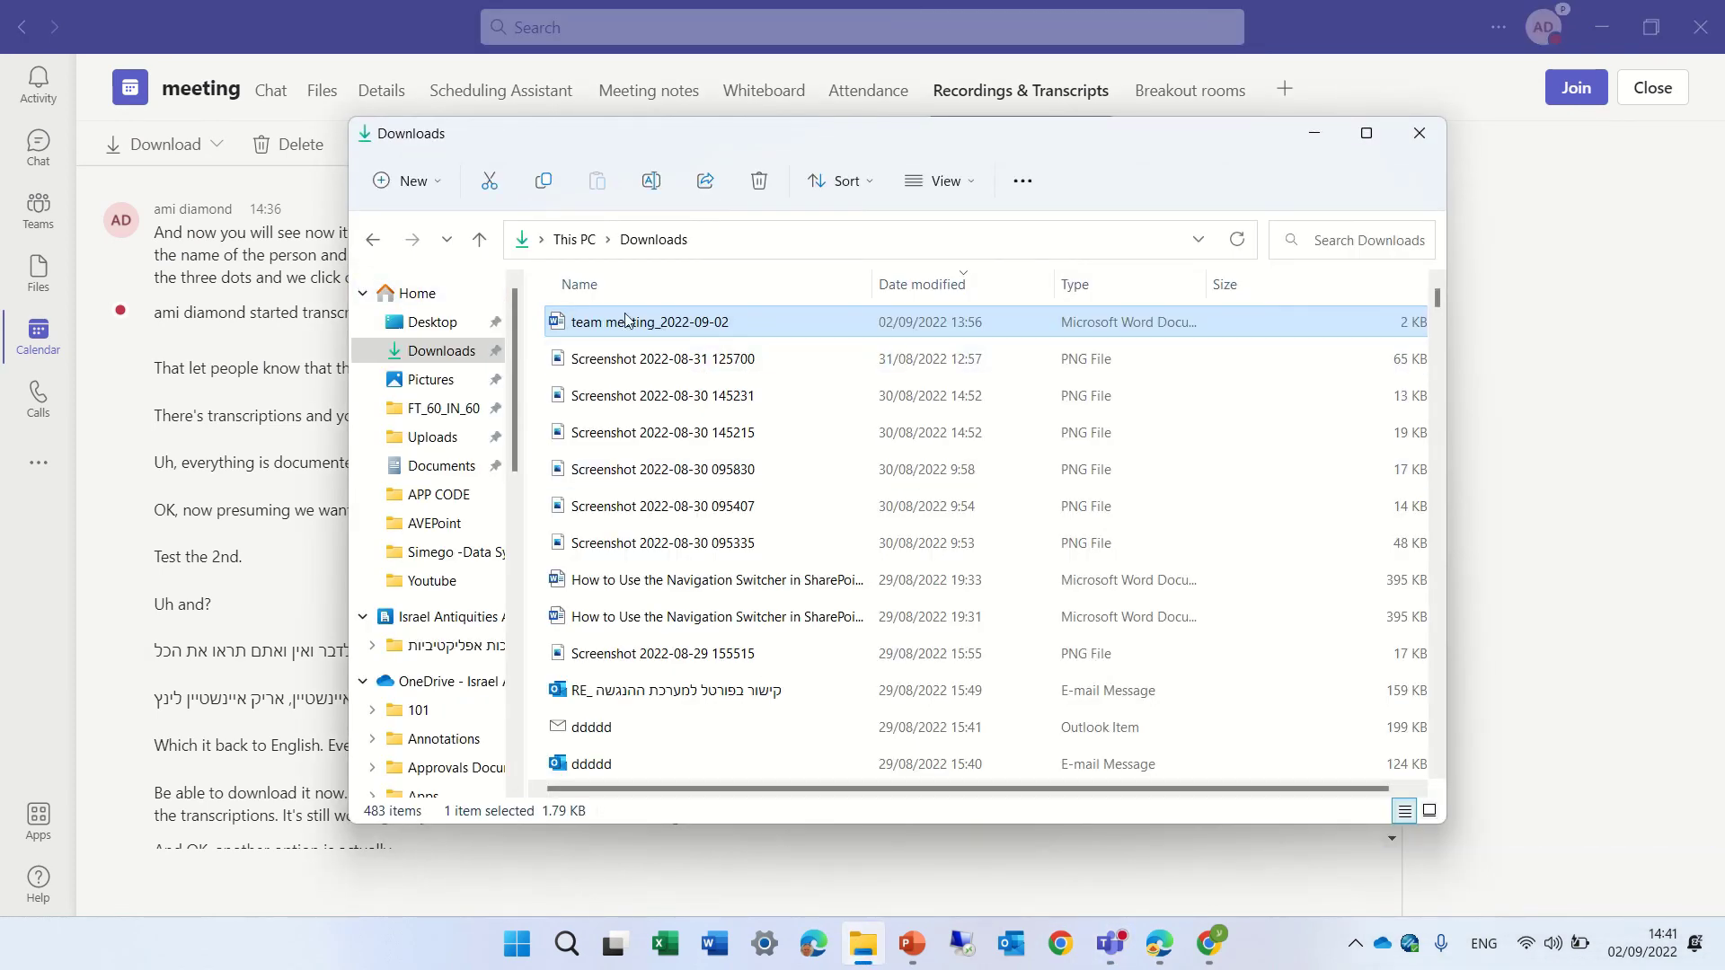
pyautogui.click(788, 235)
pyautogui.press('Return')
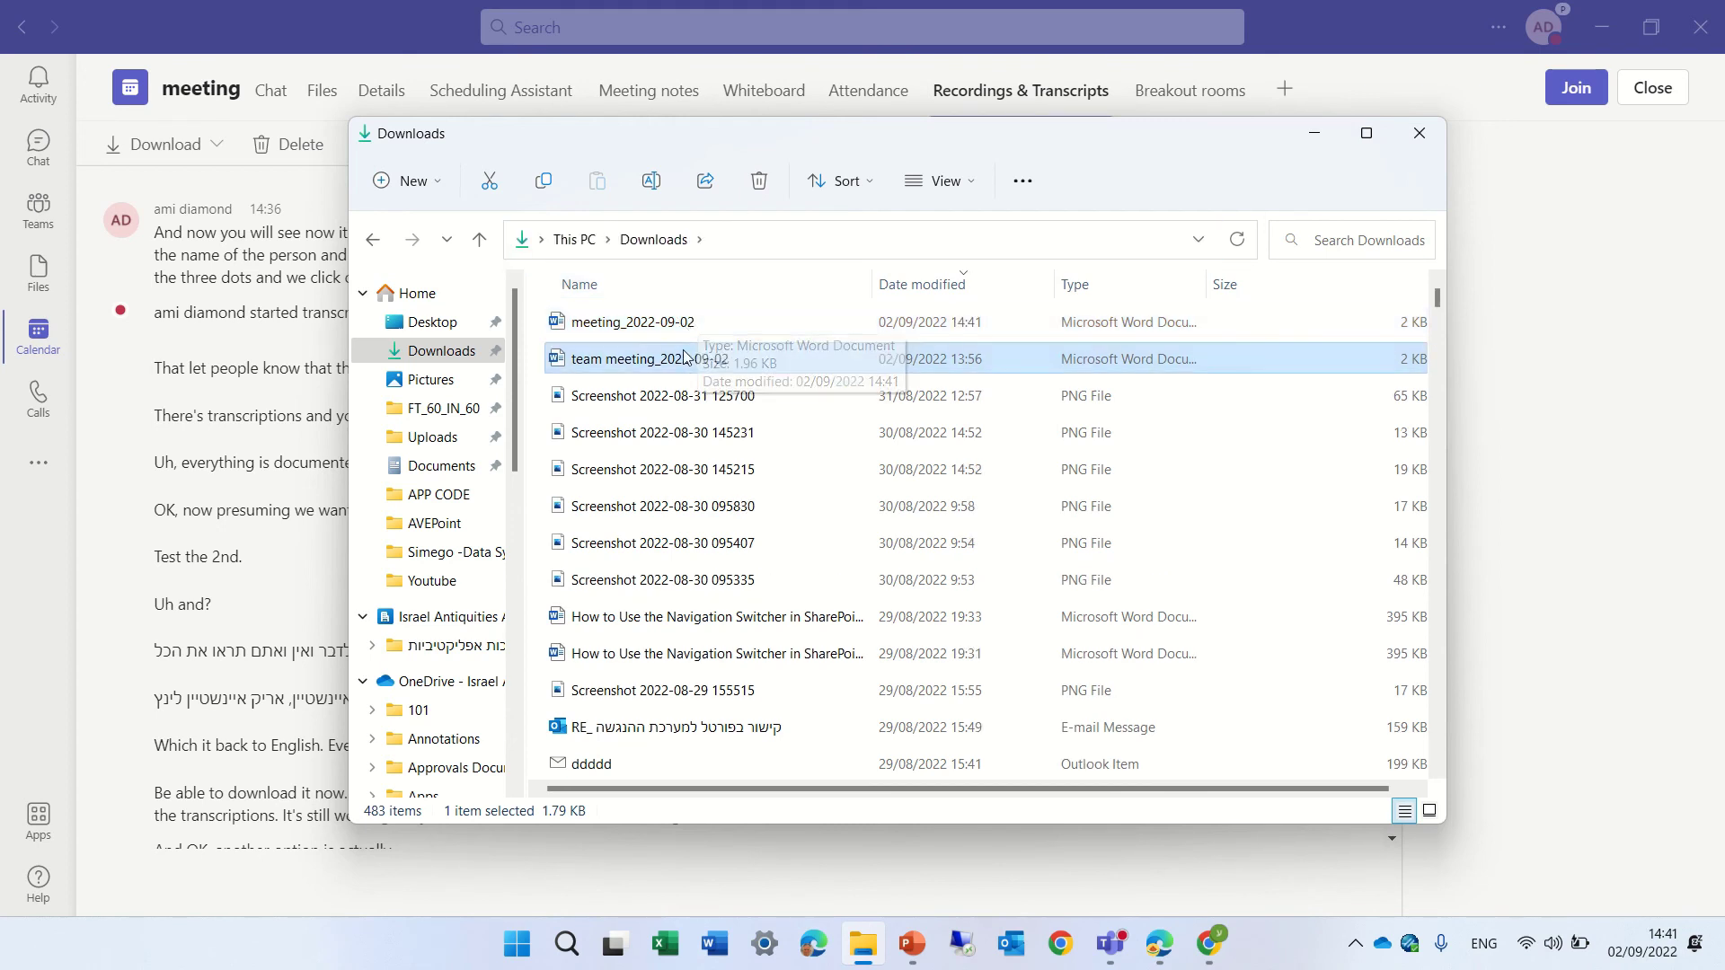
pyautogui.click(658, 331)
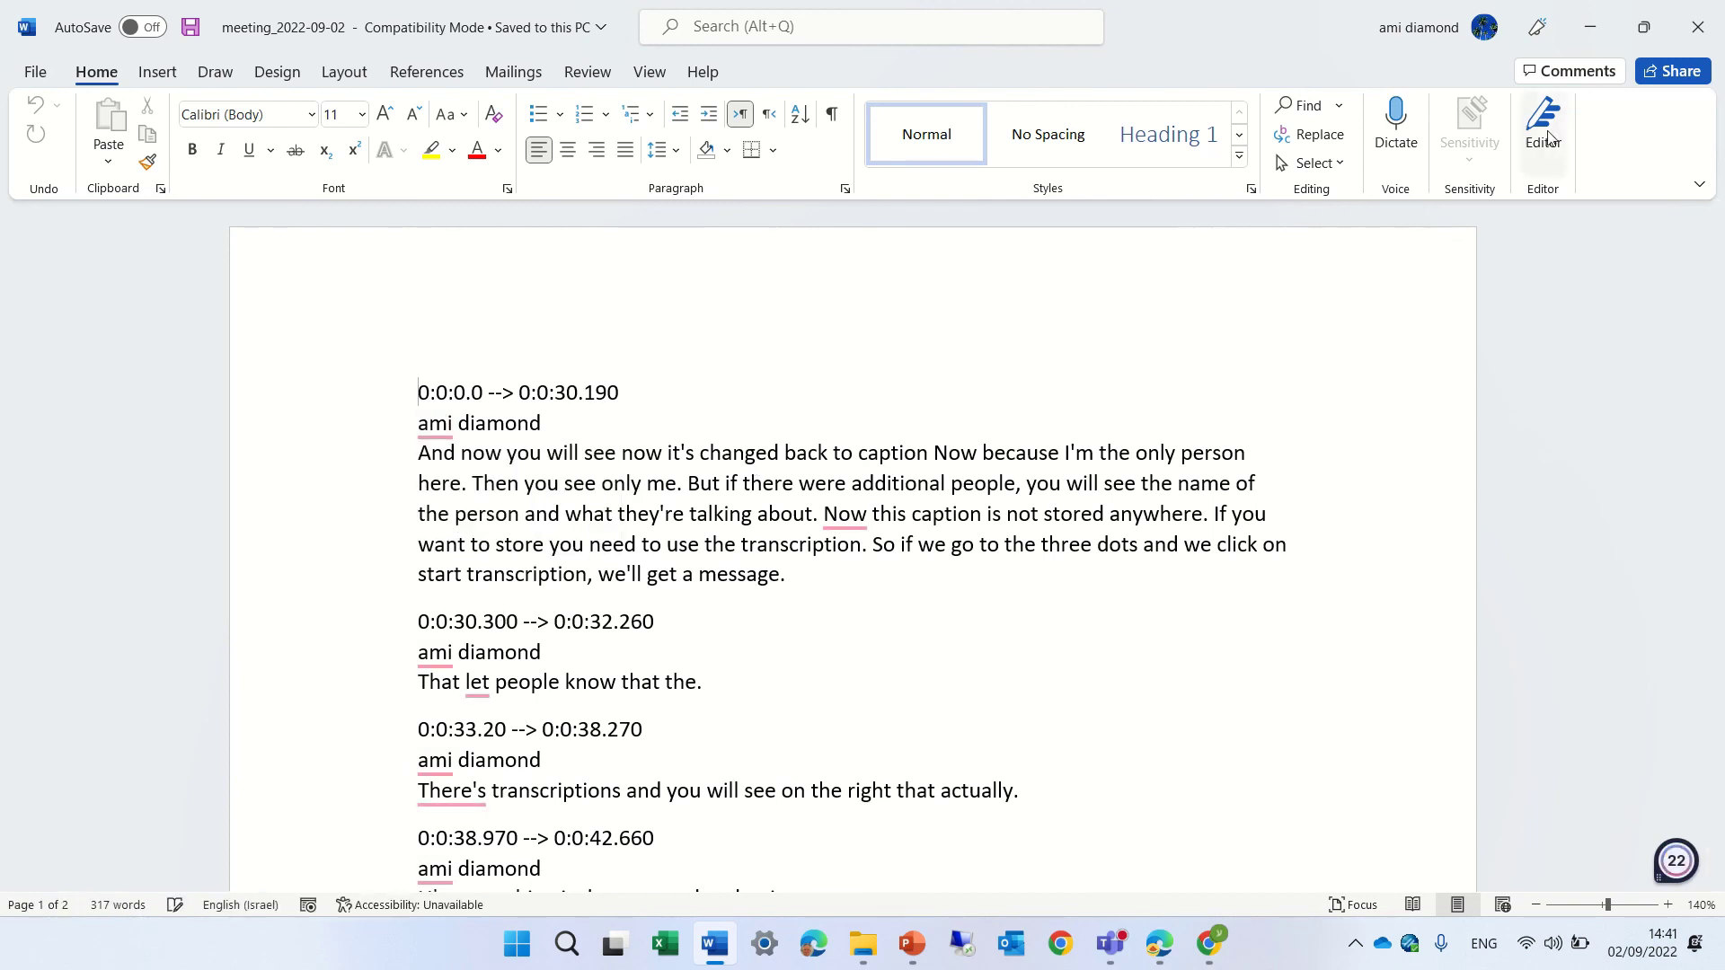
# Close the transcript document in Word after reviewing it.
pyautogui.click(1700, 13)
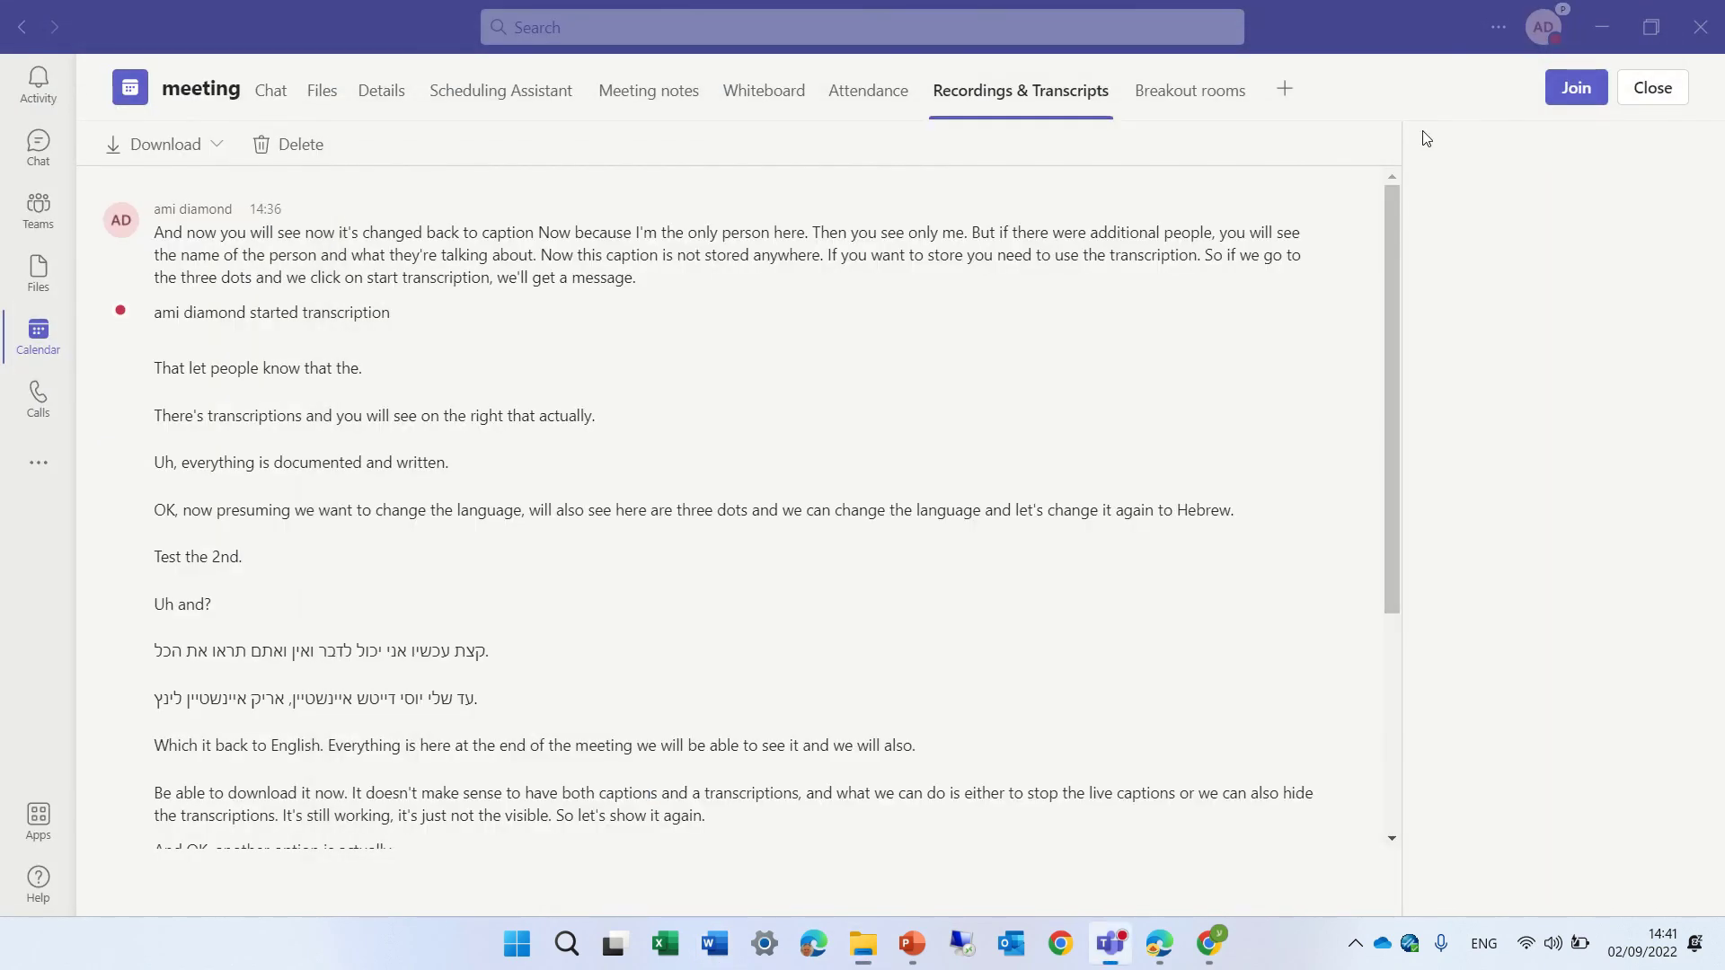
# Close the Downloads folder window, then check the meeting's Attendance and Files tabs before returning to Details.
pyautogui.click(1421, 135)
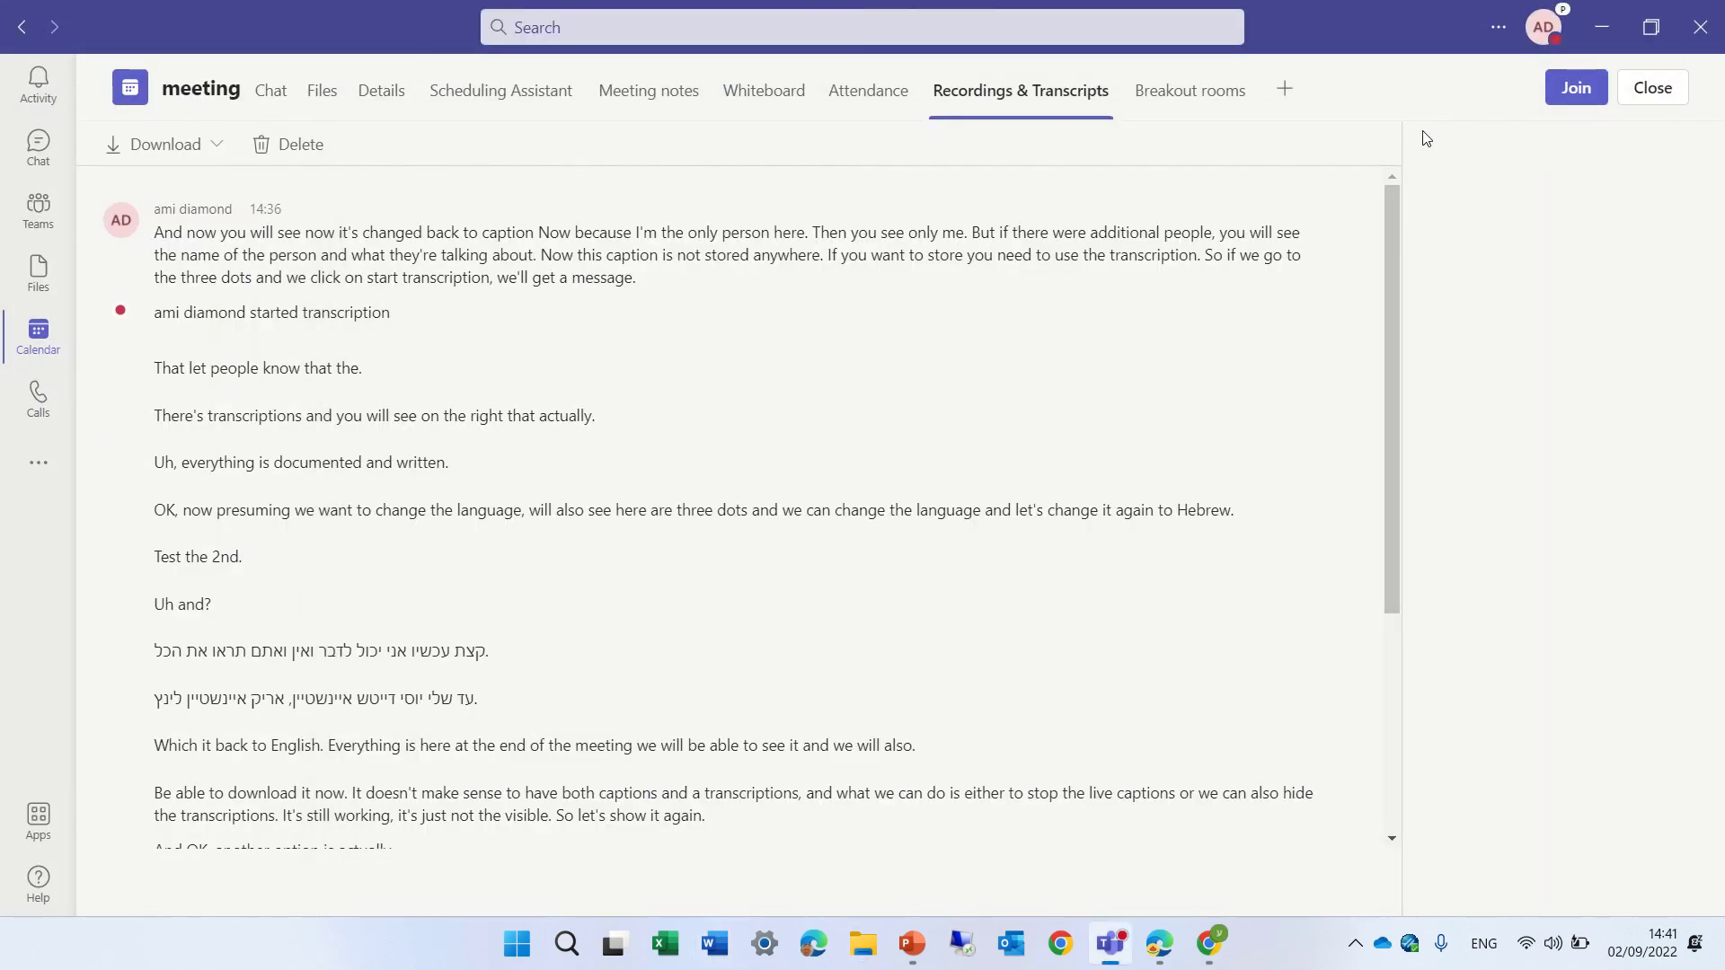
pyautogui.click(885, 94)
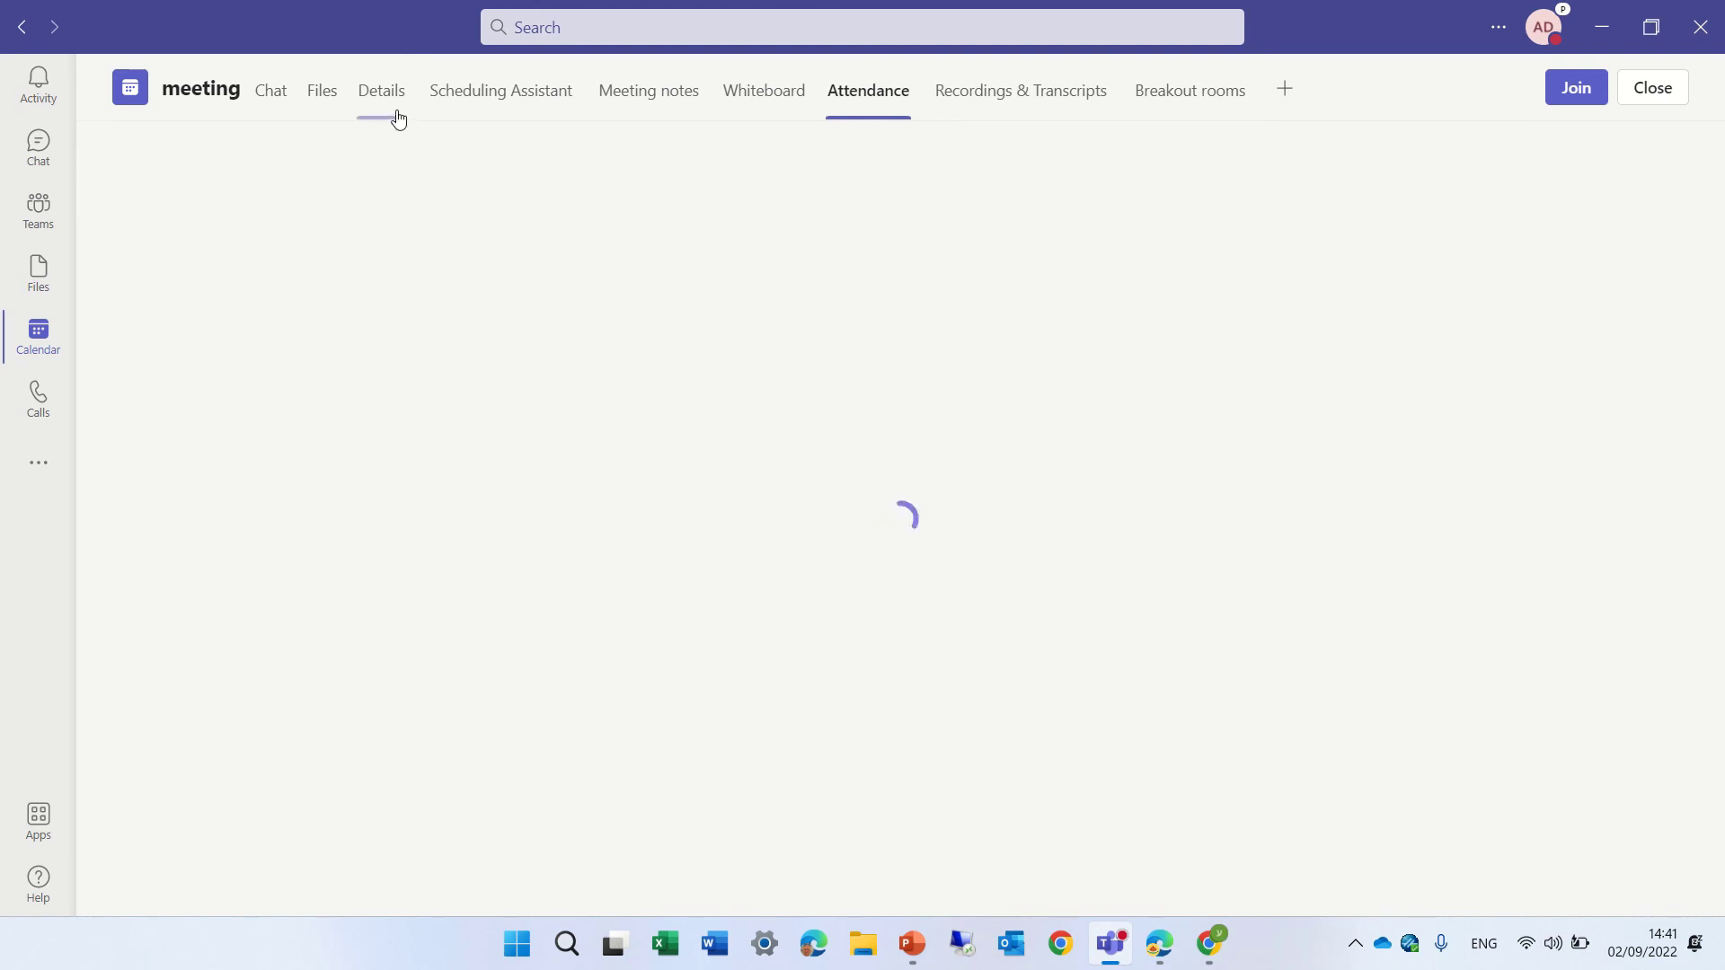
pyautogui.click(329, 102)
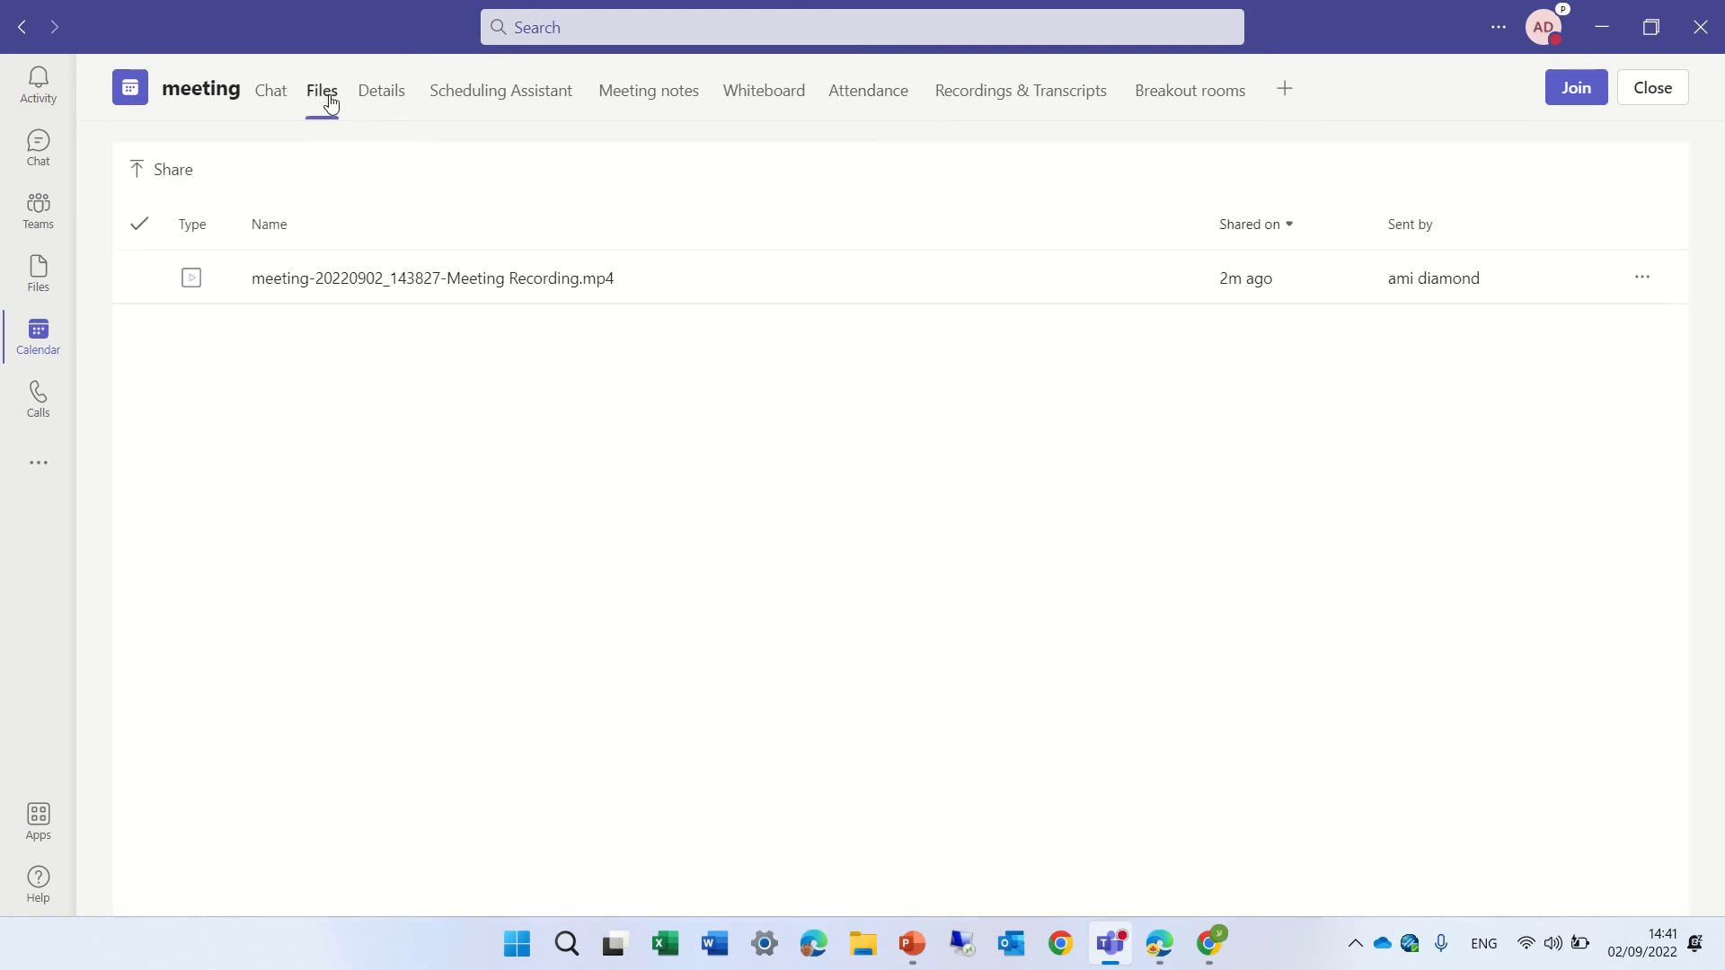
pyautogui.click(391, 101)
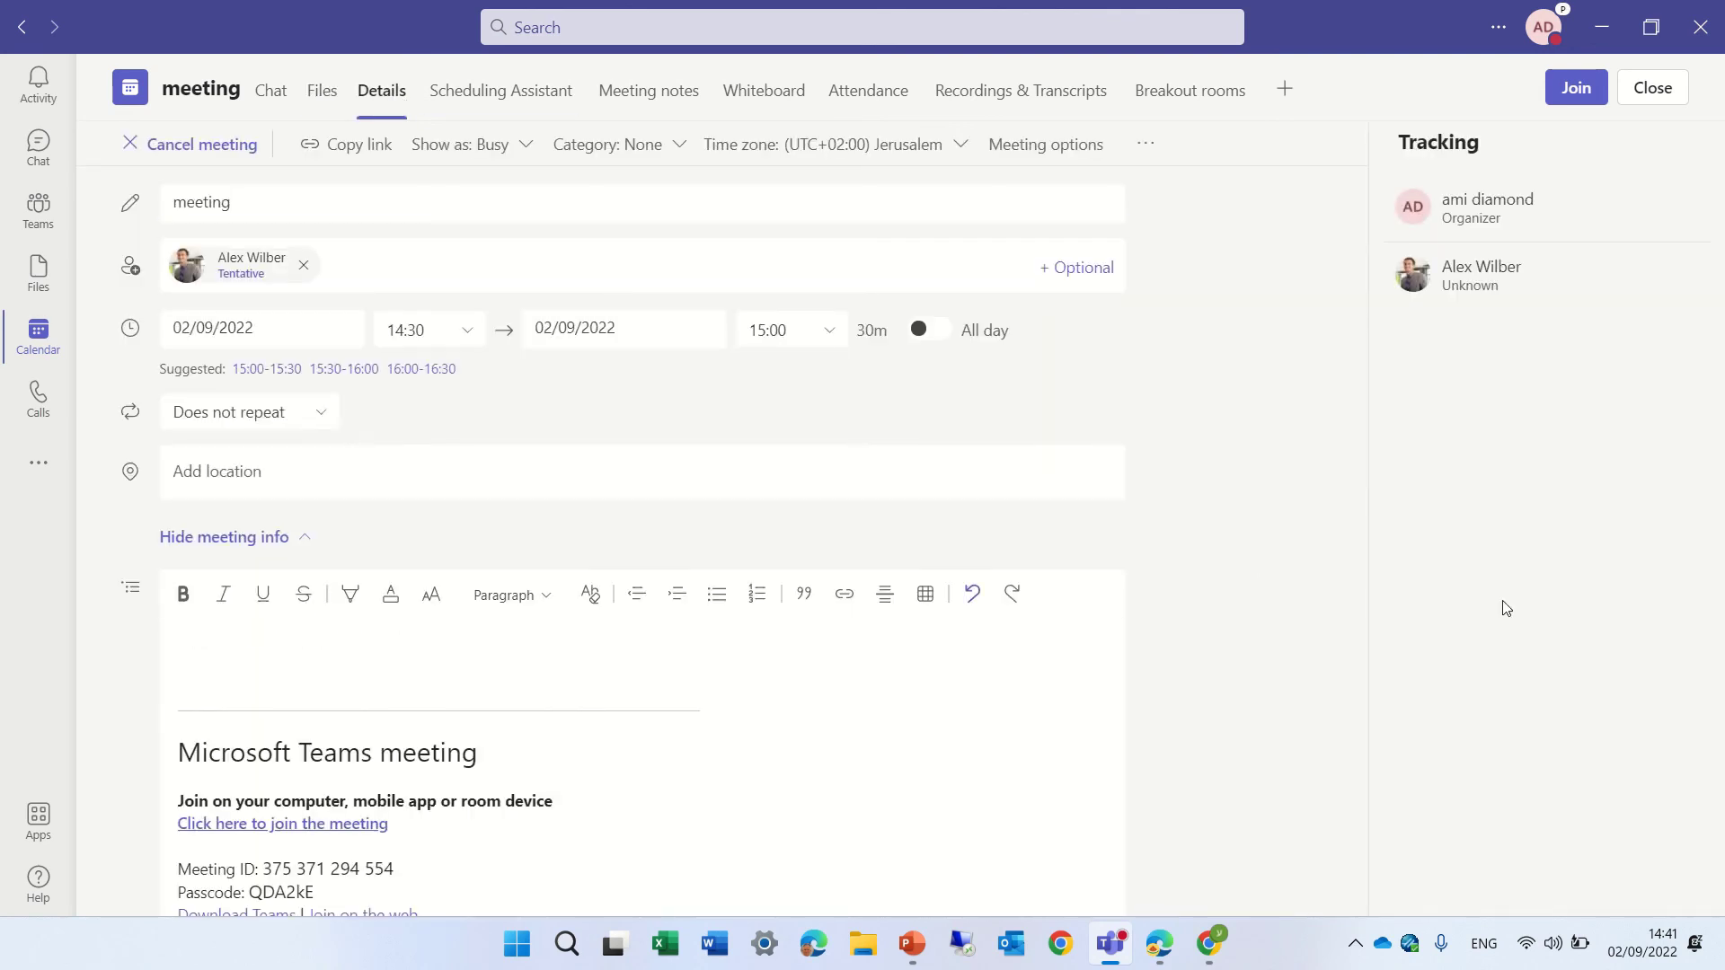